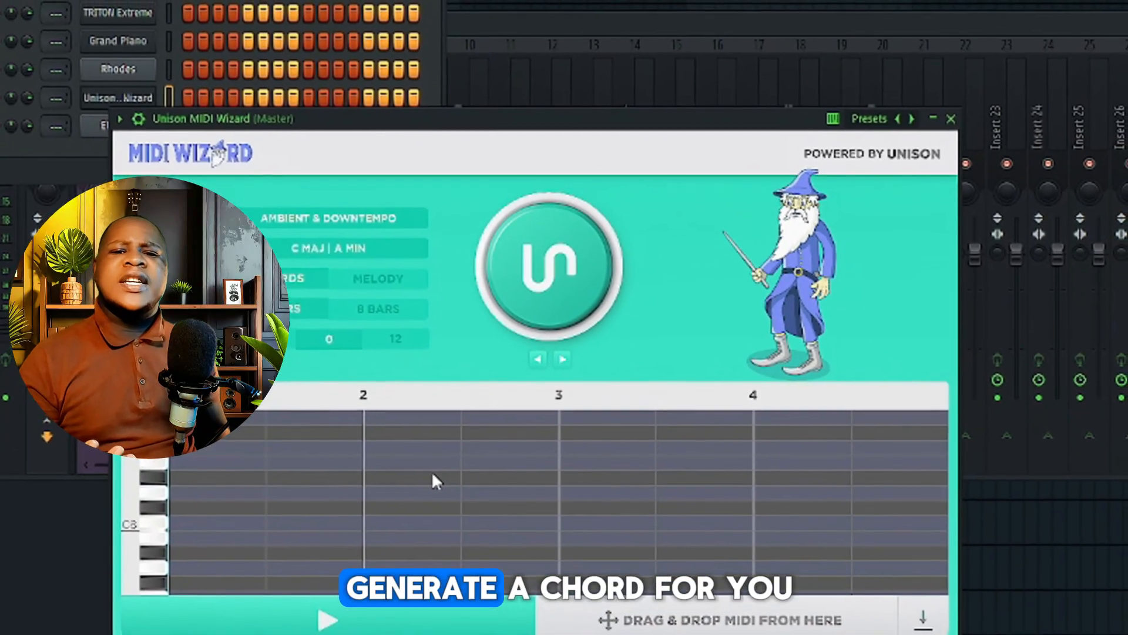
Generate a four-bar Pop & Future Pop chord progression in F Maj | D Min and place its MIDI on the Grand Piano channel
{"action": "left_click_drag", "start_coordinate": [571, 129], "coordinate": [725, 57]}
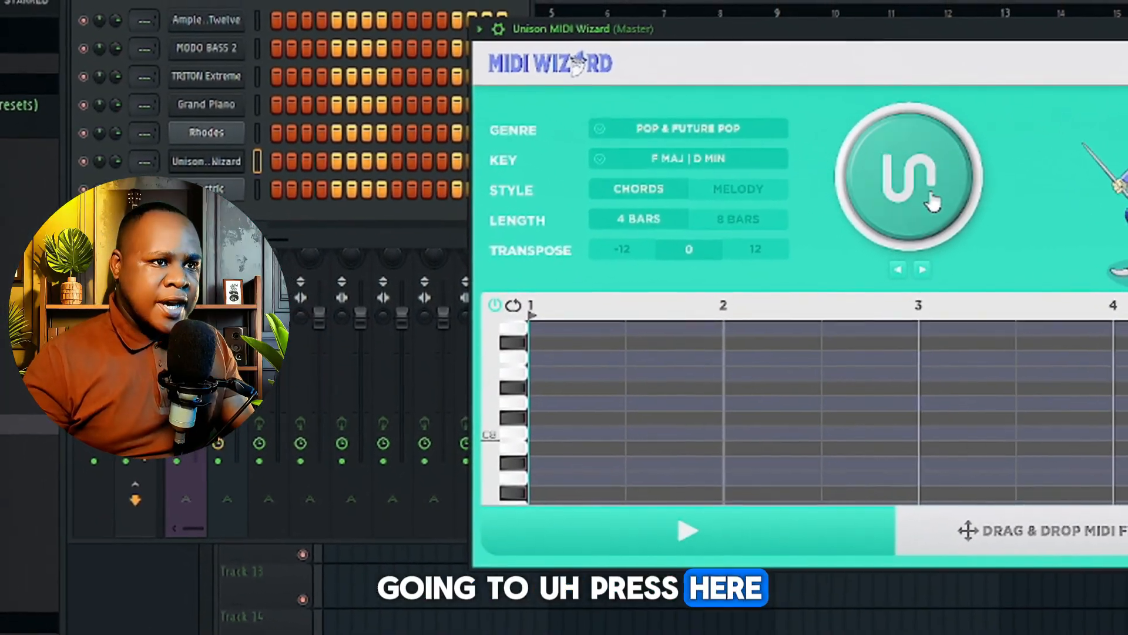
{"action": "left_click", "coordinate": [931, 200]}
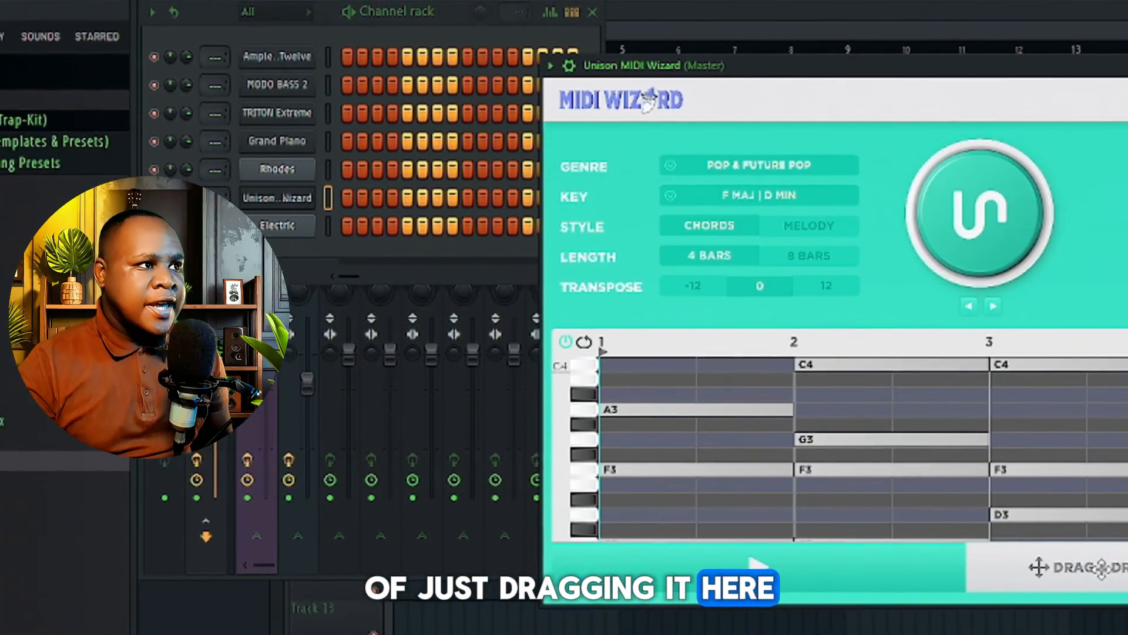
{"action": "left_click_drag", "start_coordinate": [1087, 560], "coordinate": [975, 603]}
{"action": "left_click_drag", "start_coordinate": [327, 139], "coordinate": [310, 146]}
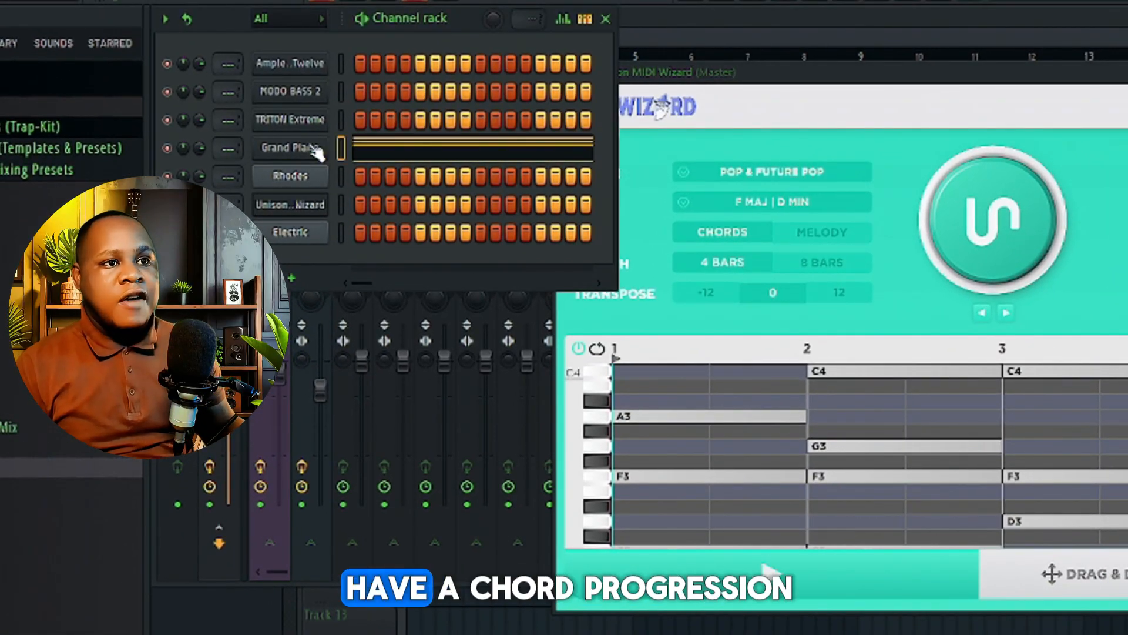
Play back the Grand Piano chords and generate alternative chord progressions with the same MIDI Wizard settings
{"action": "left_click", "coordinate": [388, 126]}
{"action": "key", "text": "space"}
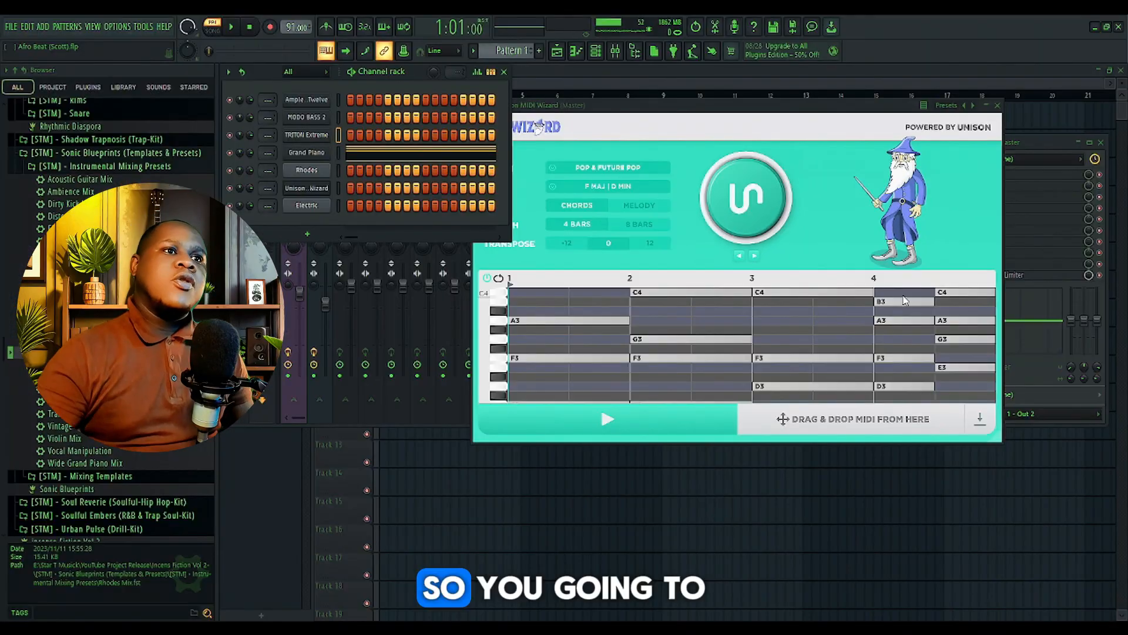
{"action": "left_click", "coordinate": [733, 216]}
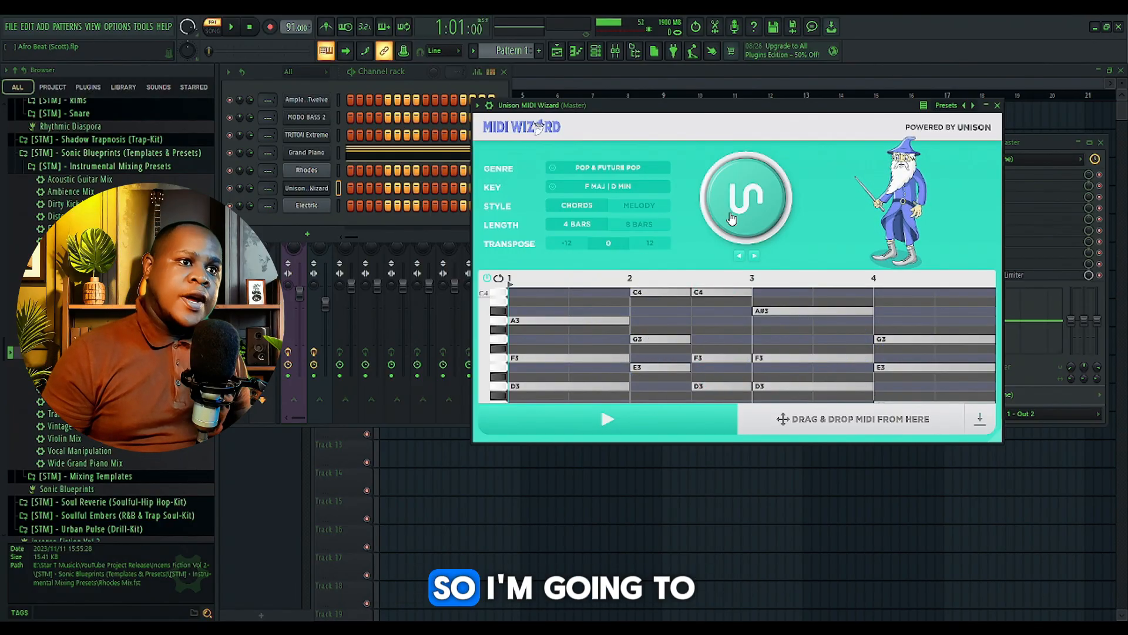
{"action": "left_click", "coordinate": [731, 218]}
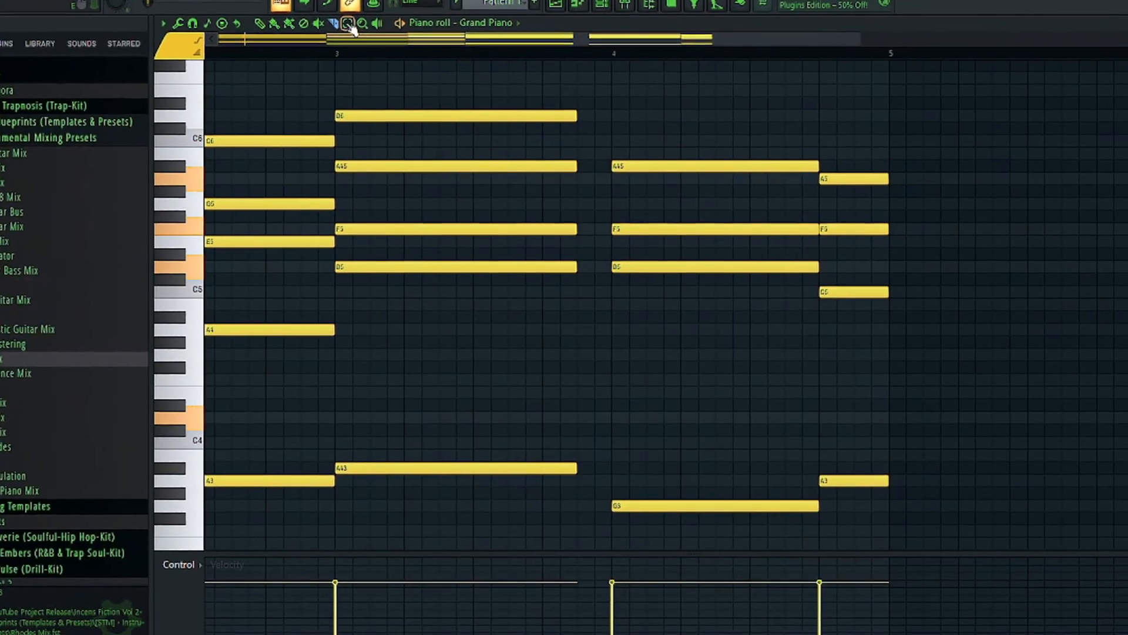
Shift the last two Grand Piano chords earlier to start where the third chord ends, and extend the final chord to bar 5
{"action": "scroll", "coordinate": [770, 307], "scroll_direction": "down", "scroll_amount": 4}
{"action": "left_click_drag", "start_coordinate": [888, 418], "coordinate": [773, 50]}
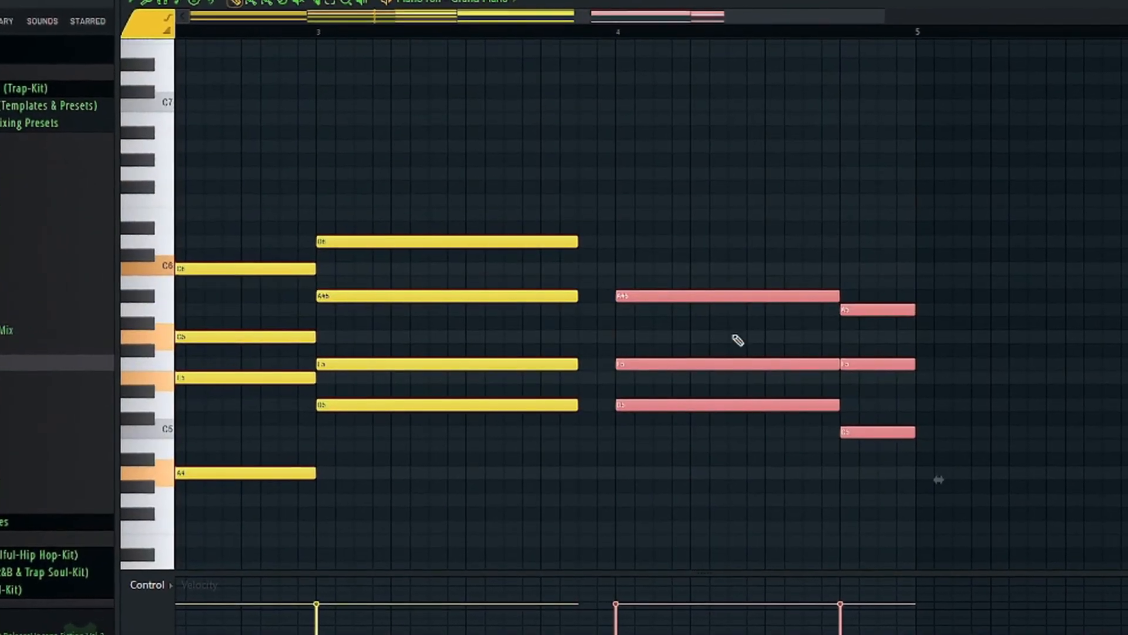
{"action": "left_click_drag", "start_coordinate": [646, 296], "coordinate": [609, 296]}
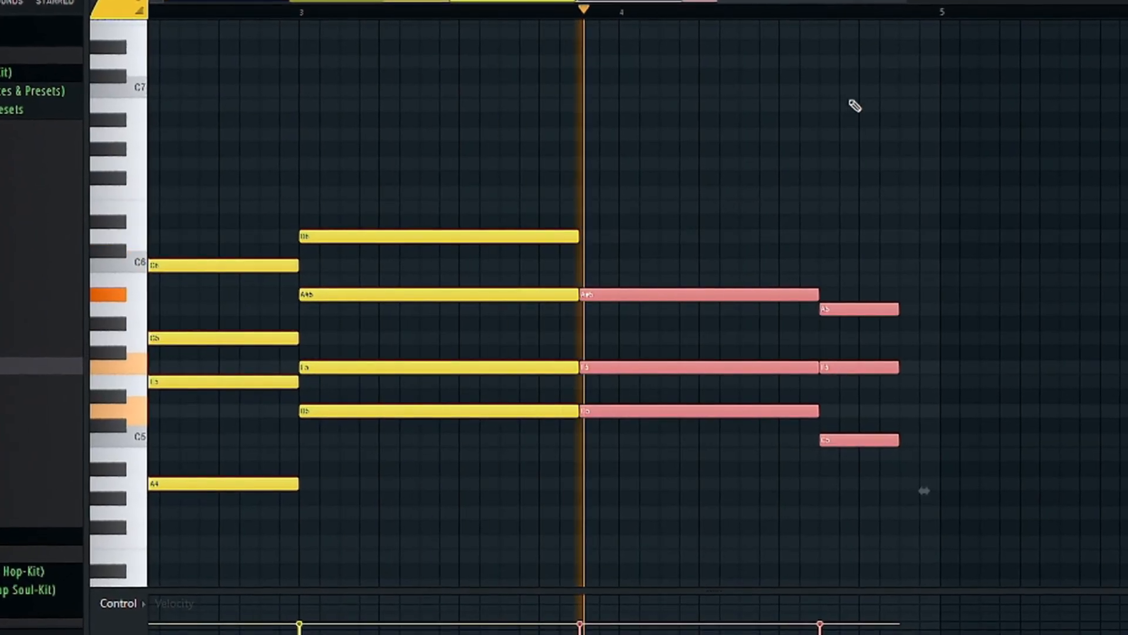
{"action": "scroll", "coordinate": [936, 15], "scroll_direction": "up", "scroll_amount": 5}
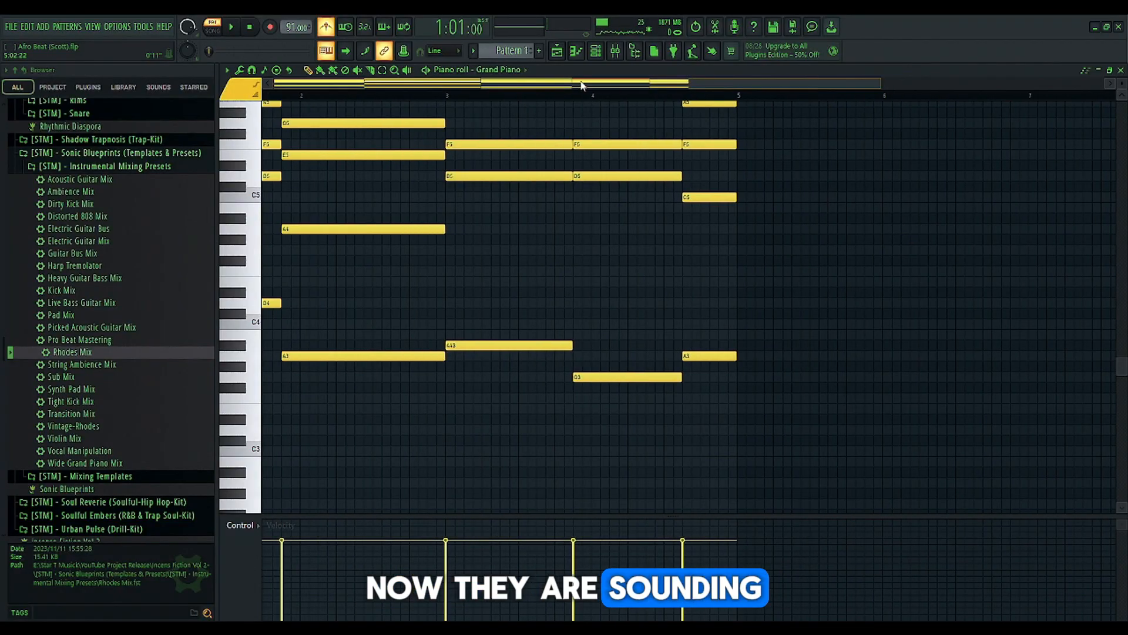
{"action": "left_click_drag", "start_coordinate": [582, 86], "coordinate": [527, 92]}
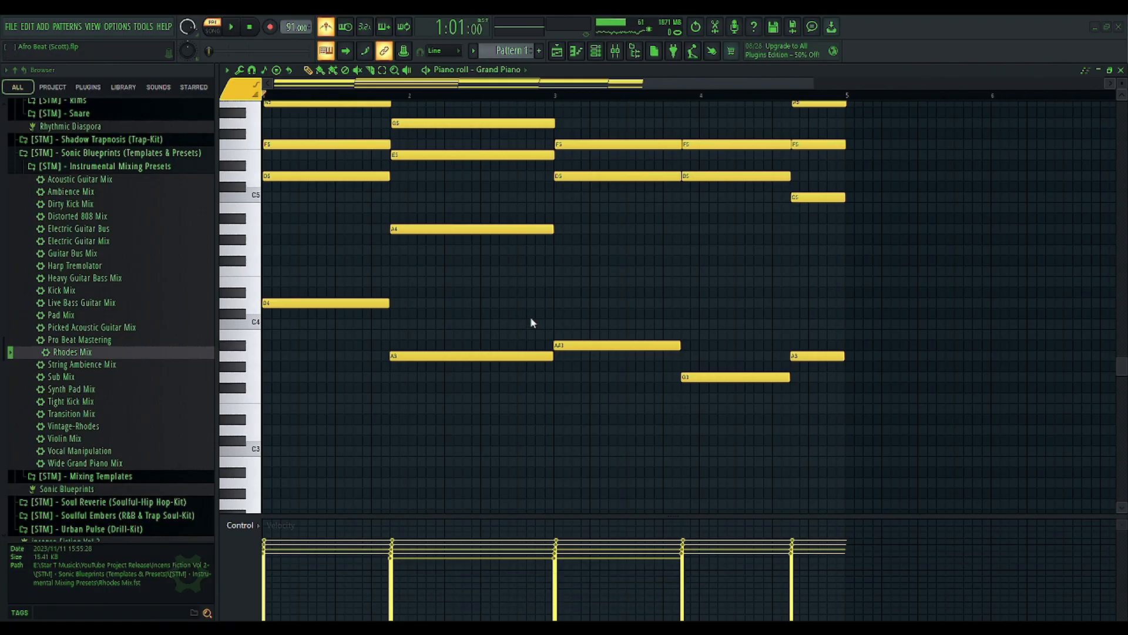
Listen to the edited Grand Piano progression and inspect the channel's instrument settings
{"action": "key", "text": "space"}
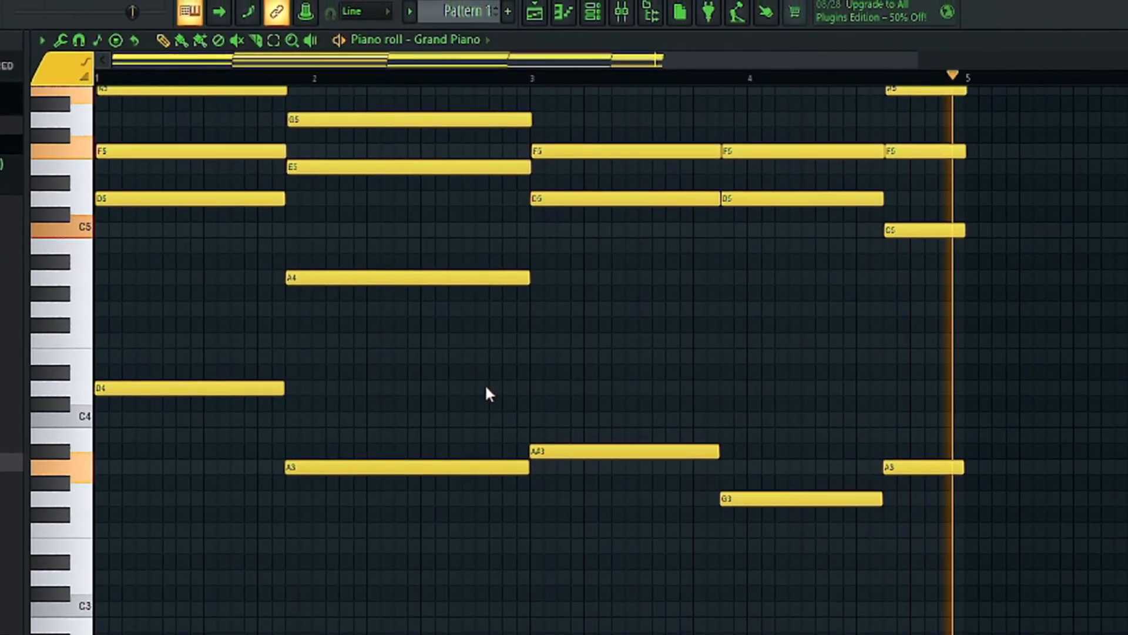
{"action": "key", "text": "space"}
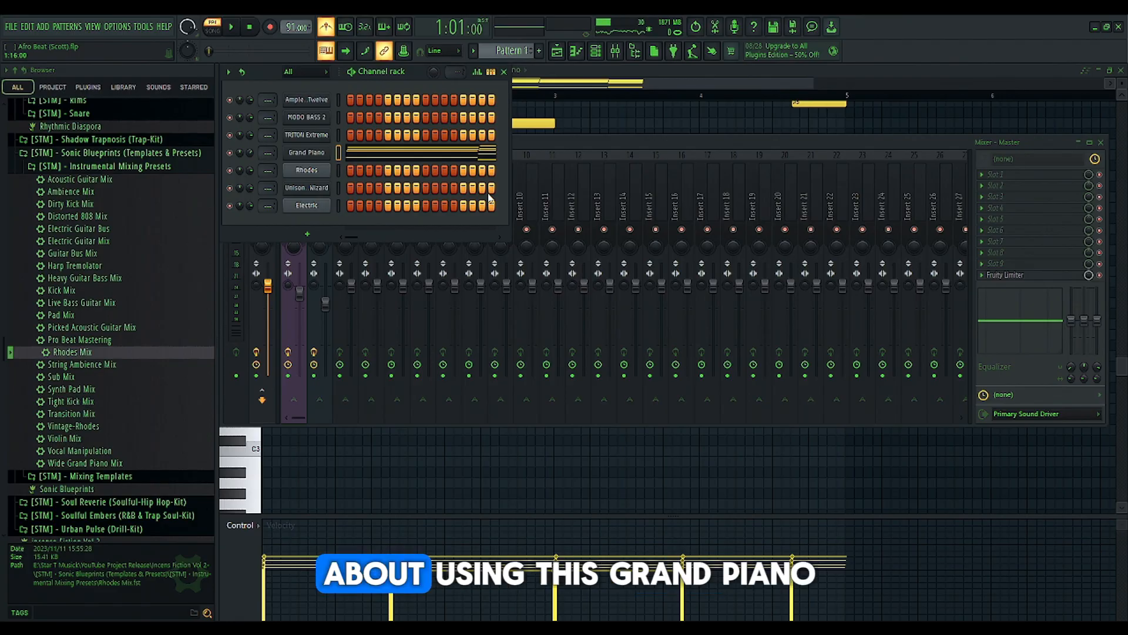
{"action": "left_click", "coordinate": [304, 154]}
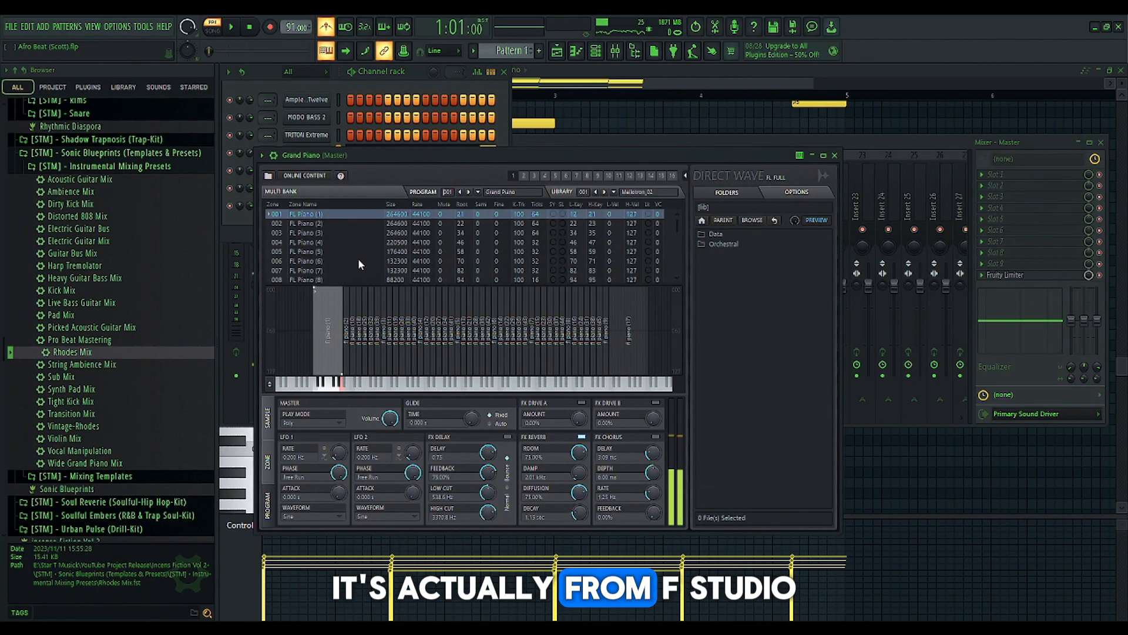
{"action": "left_click", "coordinate": [835, 156]}
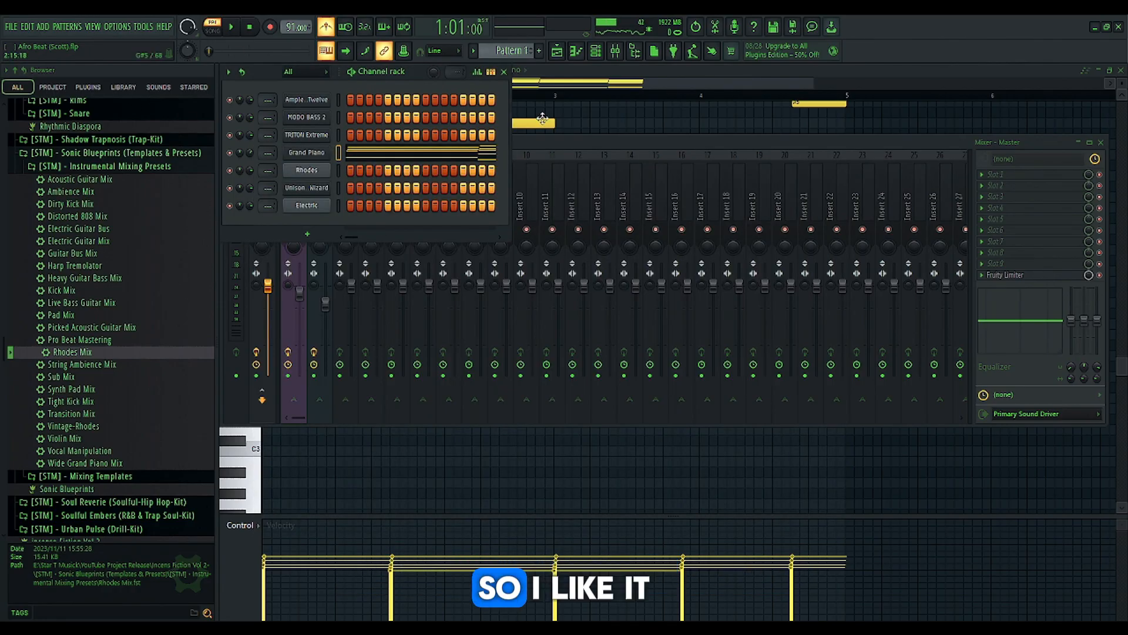
Examine the Decapitator, S1 Imager Stereo and FabFilter Pro-Q 3 effects on the Piano mixer track
{"action": "left_click", "coordinate": [549, 143]}
{"action": "left_click", "coordinate": [291, 197]}
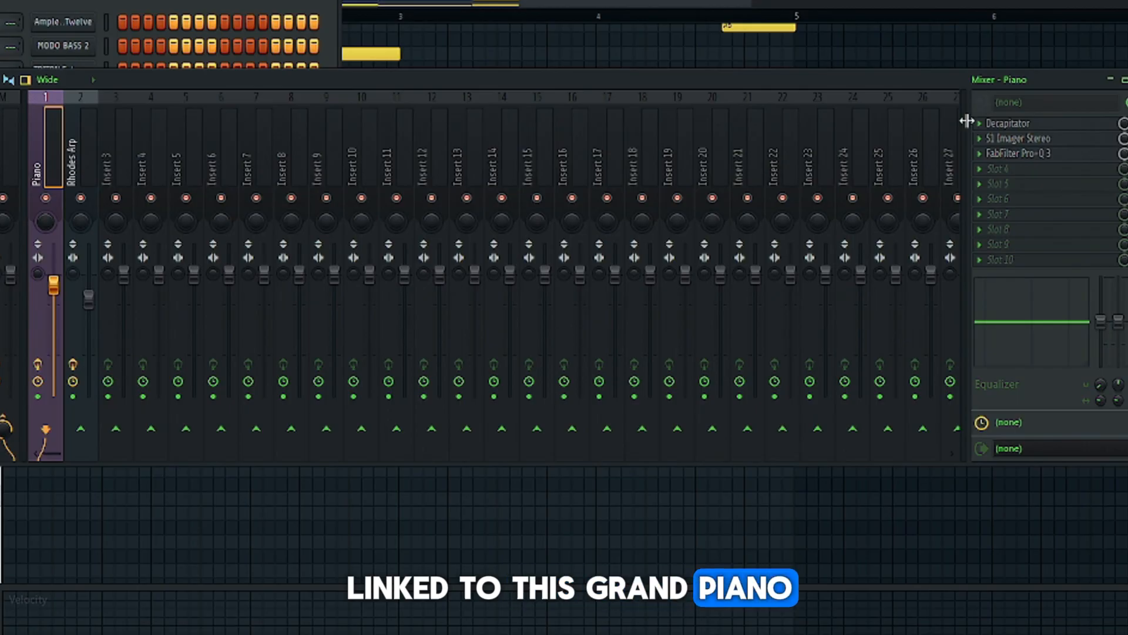
{"action": "left_click", "coordinate": [1009, 124]}
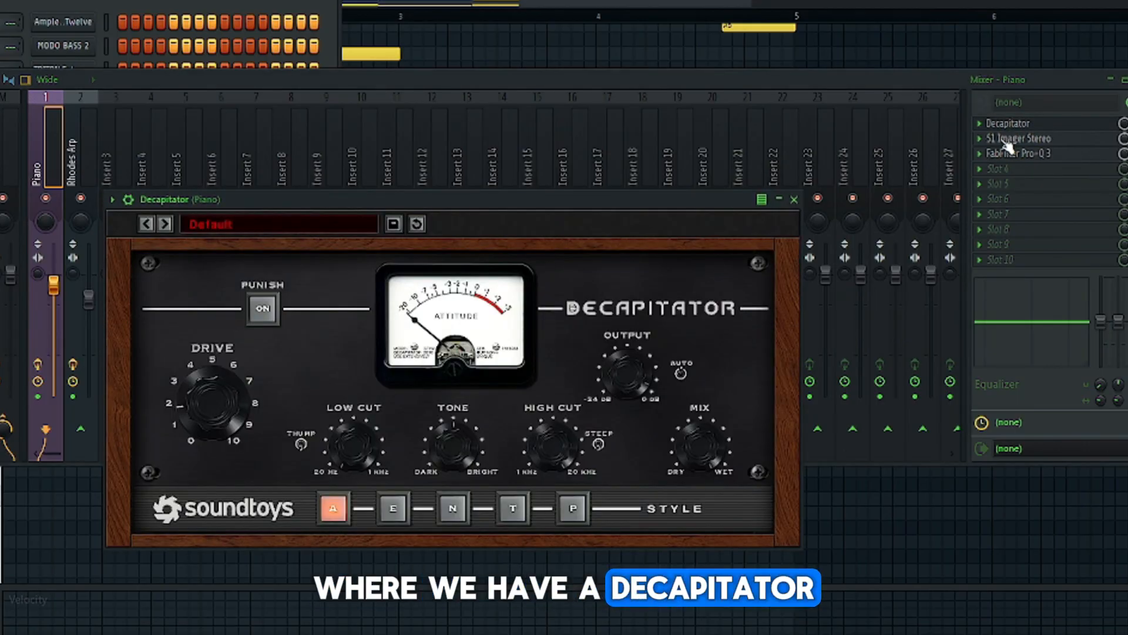
{"action": "left_click", "coordinate": [1006, 139]}
{"action": "left_click", "coordinate": [1001, 152]}
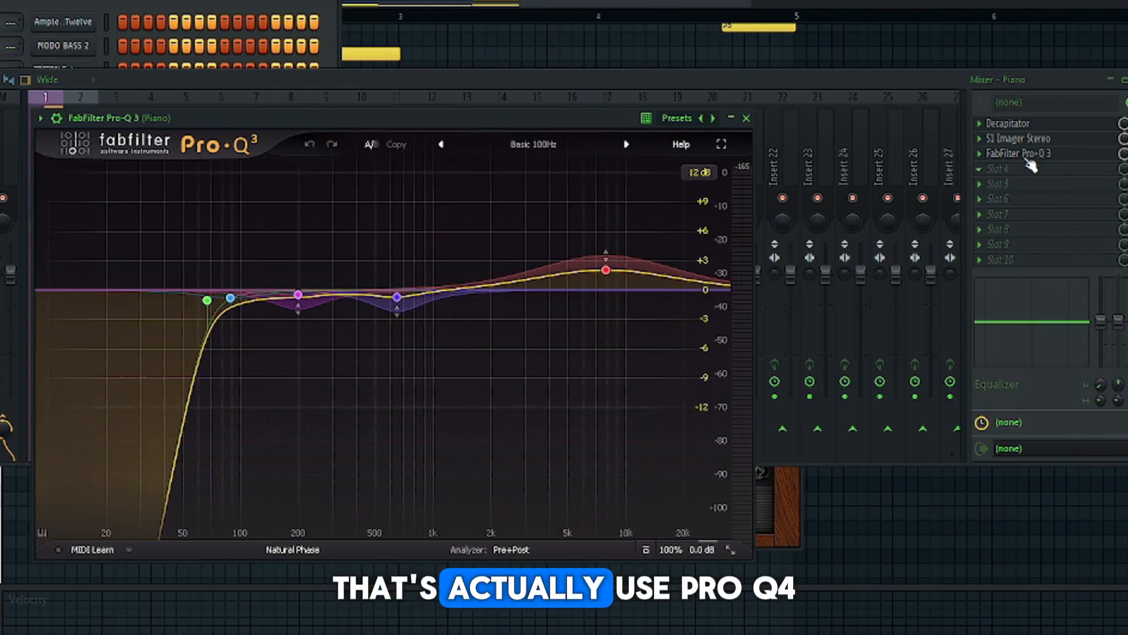
Replace the Piano track's Pro-Q 3 with FabFilter Pro-Q 4 and add a 48 dB/oct low cut just below 100 Hz
{"action": "left_click", "coordinate": [983, 168]}
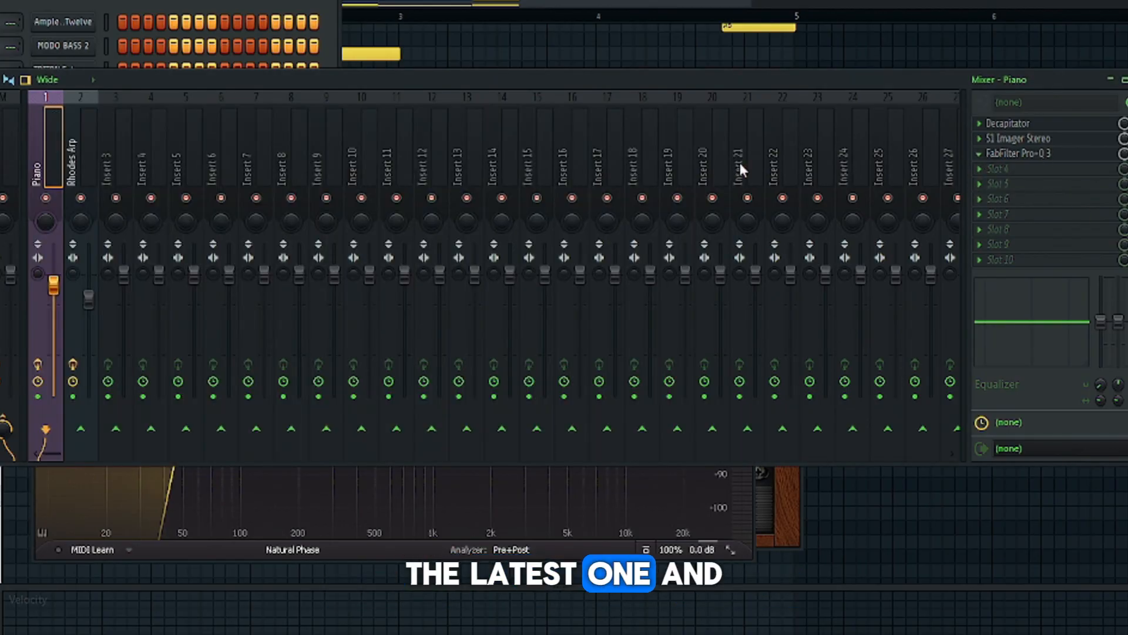
{"action": "left_click_drag", "start_coordinate": [439, 115], "coordinate": [547, 119]}
{"action": "left_click", "coordinate": [259, 303]}
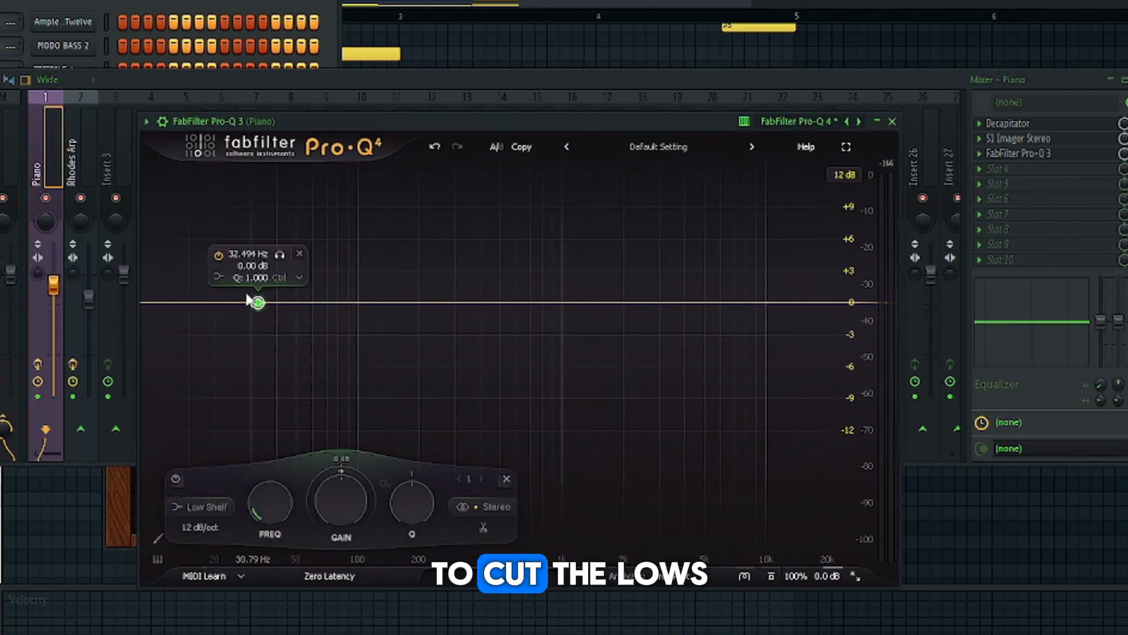
{"action": "left_click", "coordinate": [255, 294]}
{"action": "scroll", "coordinate": [258, 304], "scroll_direction": "up", "scroll_amount": 5}
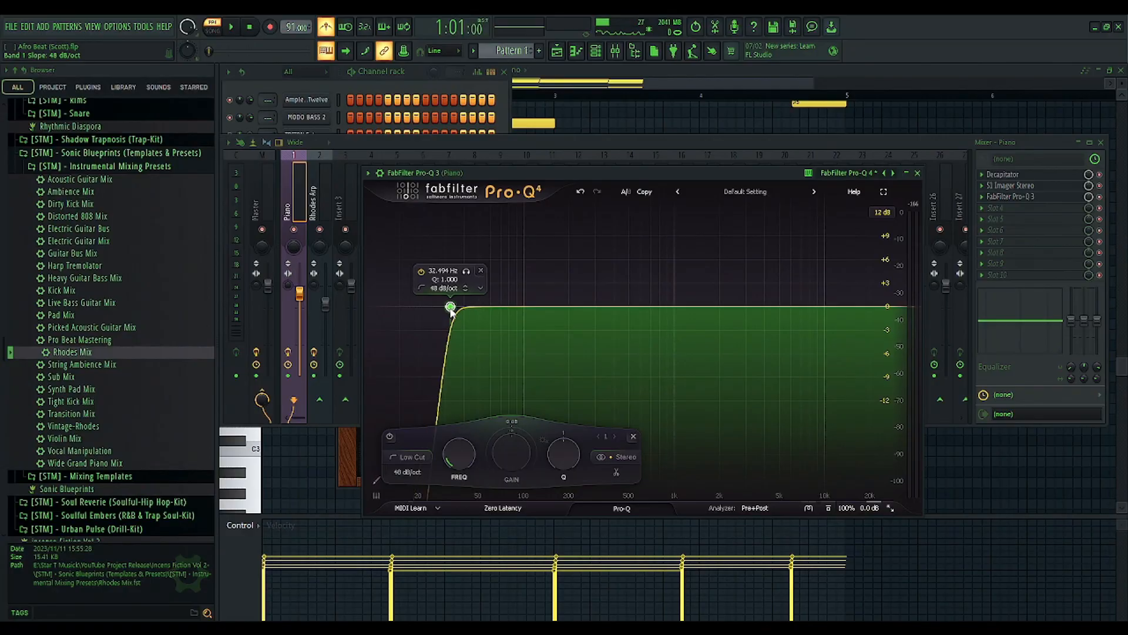
{"action": "key", "text": "space"}
{"action": "left_click_drag", "start_coordinate": [258, 304], "coordinate": [312, 304]}
{"action": "left_click_drag", "start_coordinate": [364, 279], "coordinate": [412, 276]}
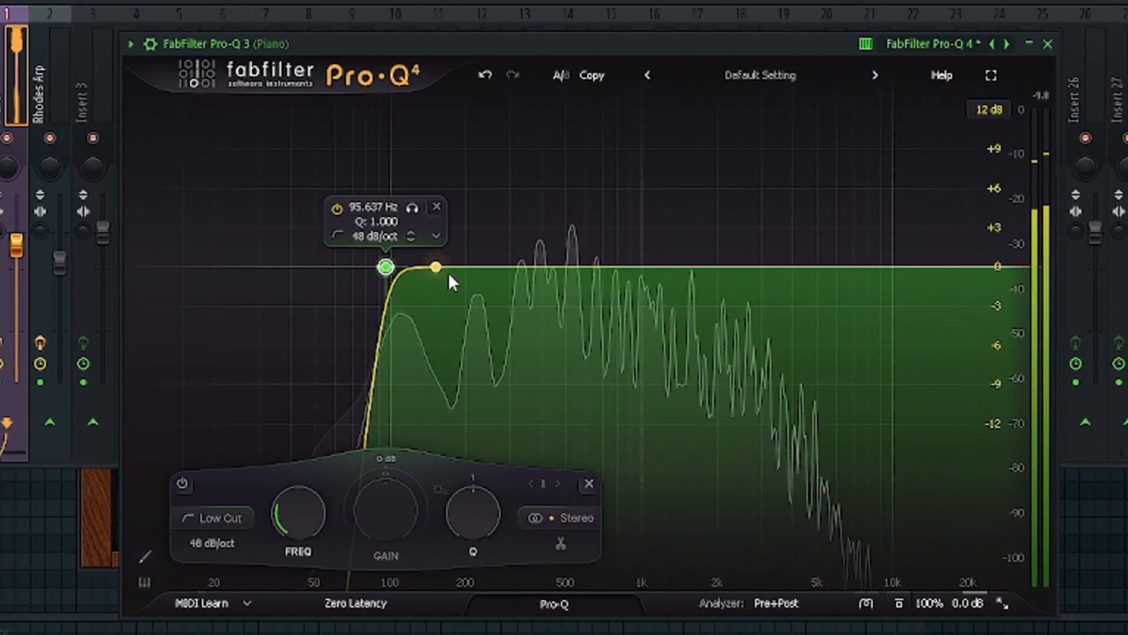
Add a bell cut of about 3 dB near 430 Hz and a 96 dB/oct high cut at about 5.1 kHz
{"action": "left_click", "coordinate": [544, 267]}
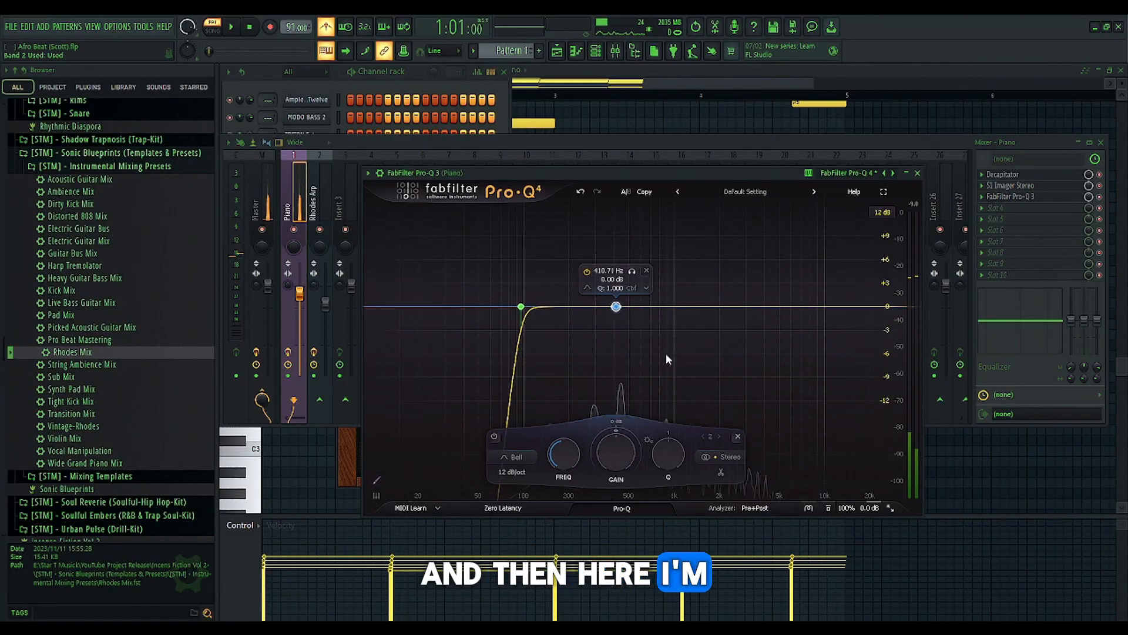
{"action": "left_click_drag", "start_coordinate": [615, 327], "coordinate": [617, 340]}
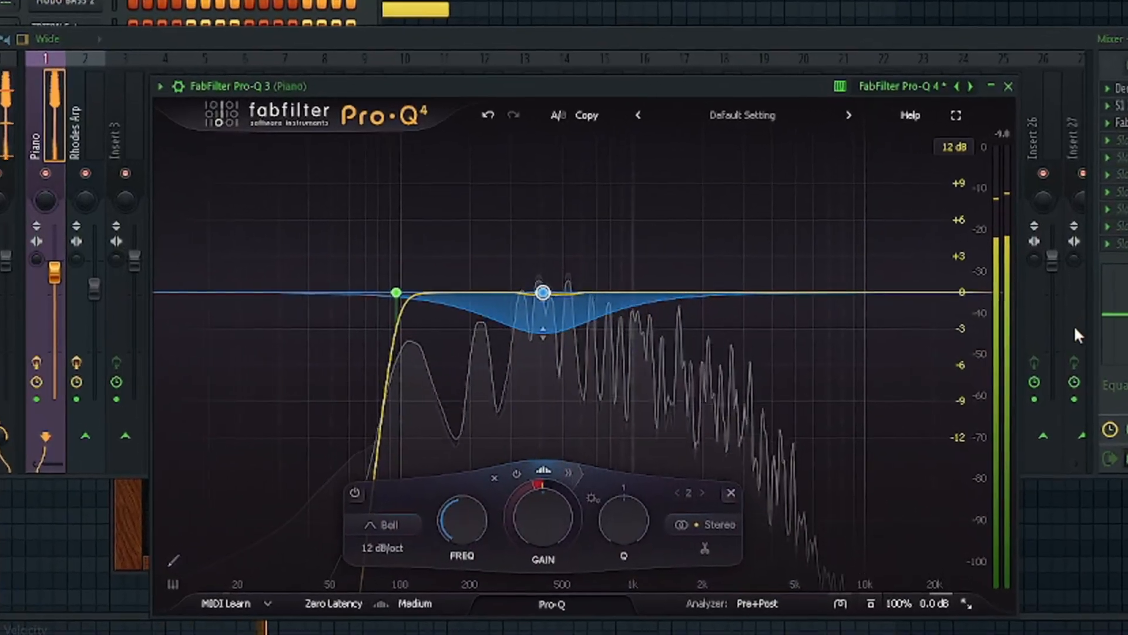
{"action": "left_click", "coordinate": [840, 289]}
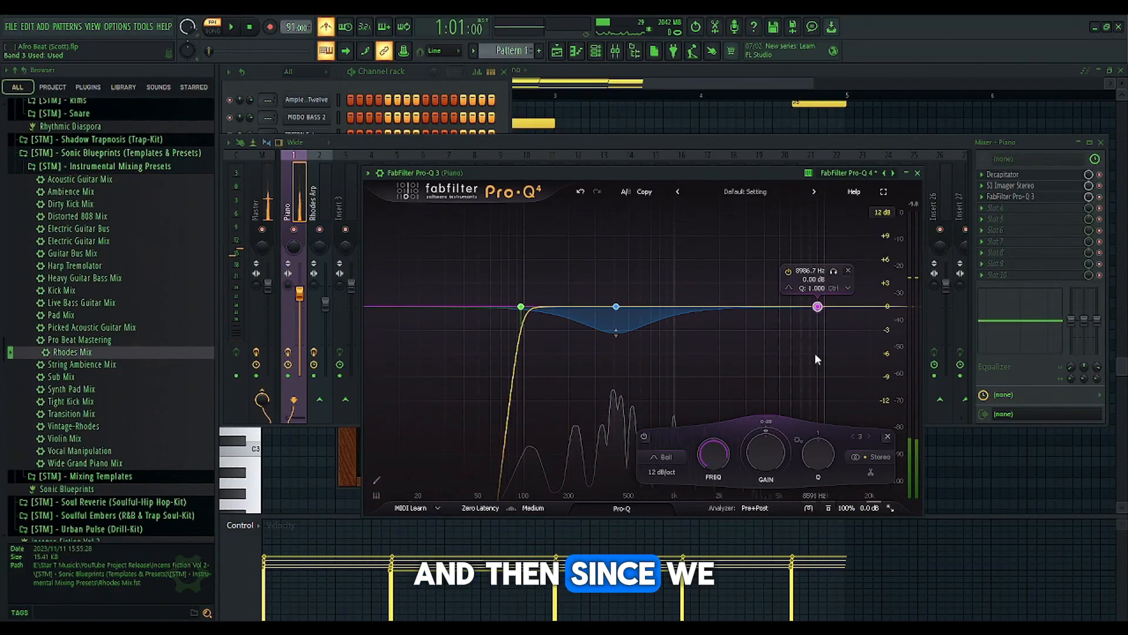
{"action": "left_click", "coordinate": [843, 300]}
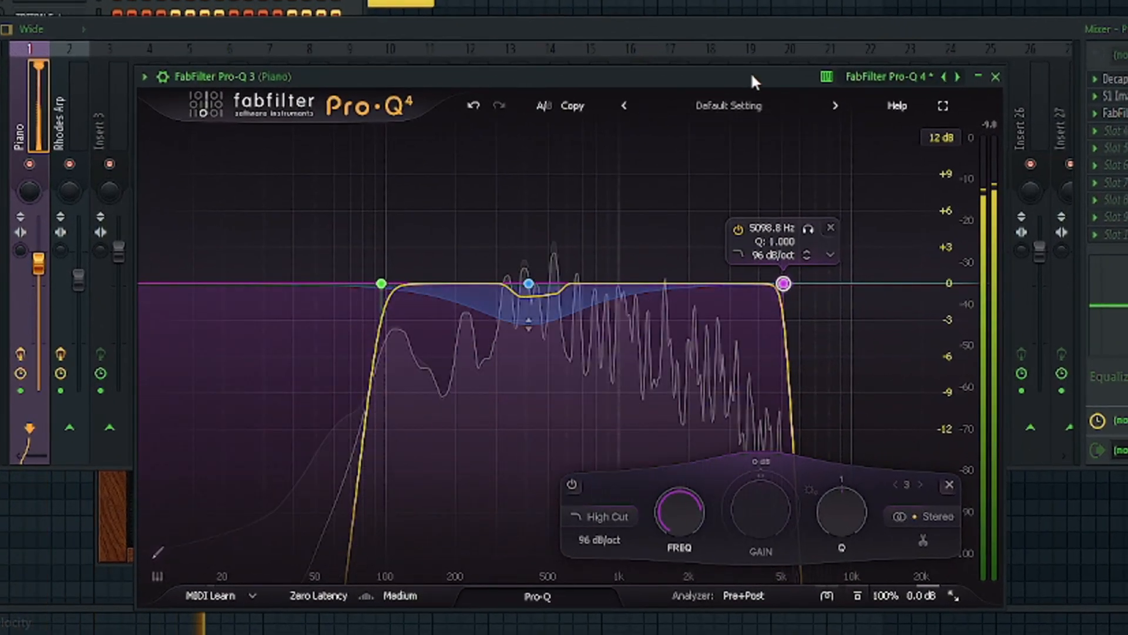
Add another bell band at about 1.86 kHz, lower its gain, and stop playback
{"action": "left_click", "coordinate": [674, 284]}
{"action": "left_click", "coordinate": [700, 300]}
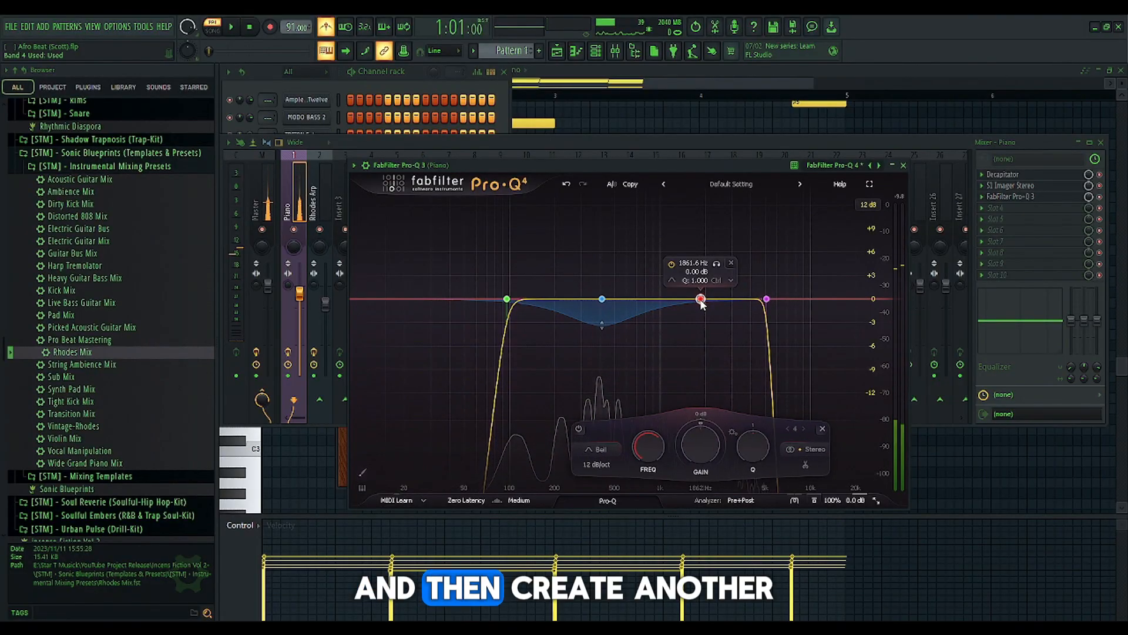
{"action": "left_click_drag", "start_coordinate": [704, 326], "coordinate": [707, 344]}
{"action": "key", "text": "space"}
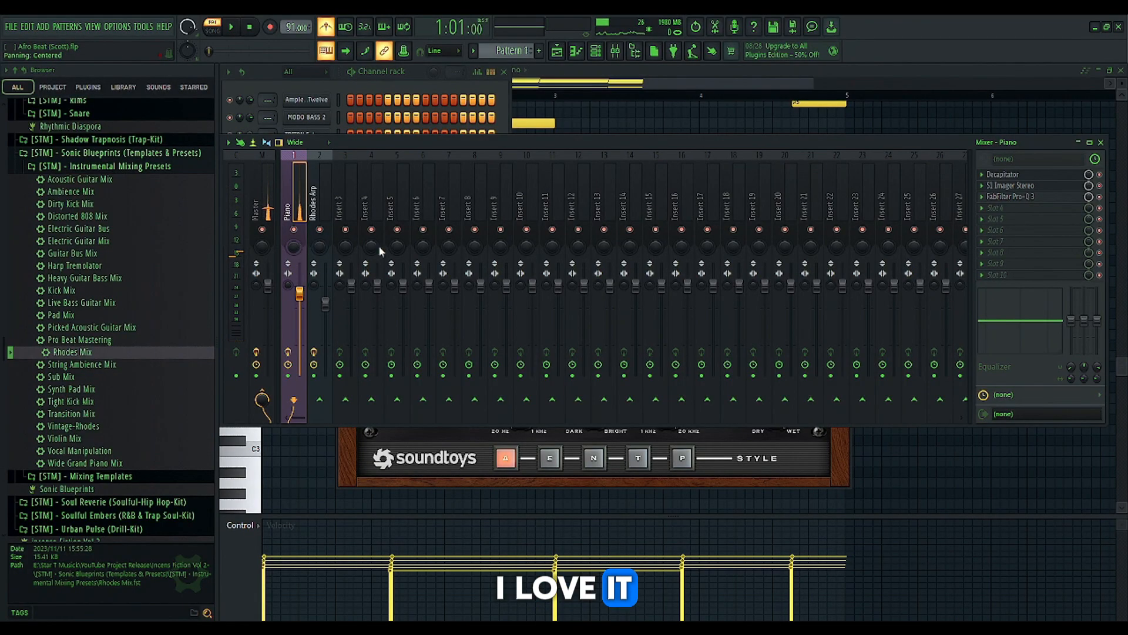
Load the Pharos Room Reverb, Short Reverb and Long Reverb presets onto mixer inserts 12, 13 and 14
{"action": "left_click", "coordinate": [573, 204]}
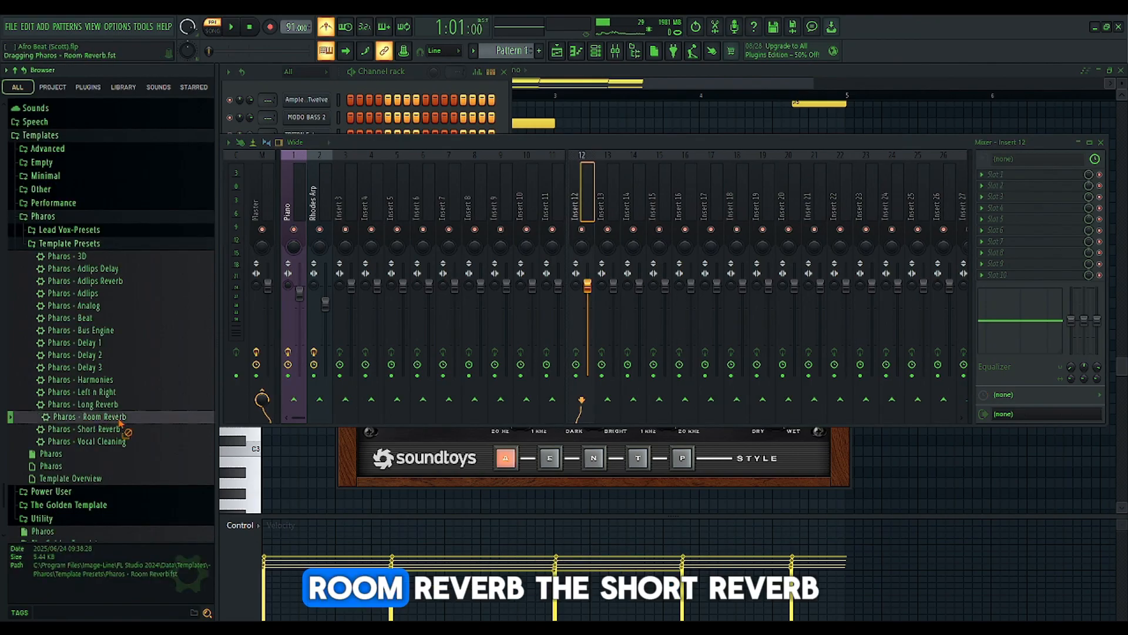
{"action": "left_click_drag", "start_coordinate": [84, 416], "coordinate": [578, 194]}
{"action": "left_click_drag", "start_coordinate": [112, 428], "coordinate": [617, 209]}
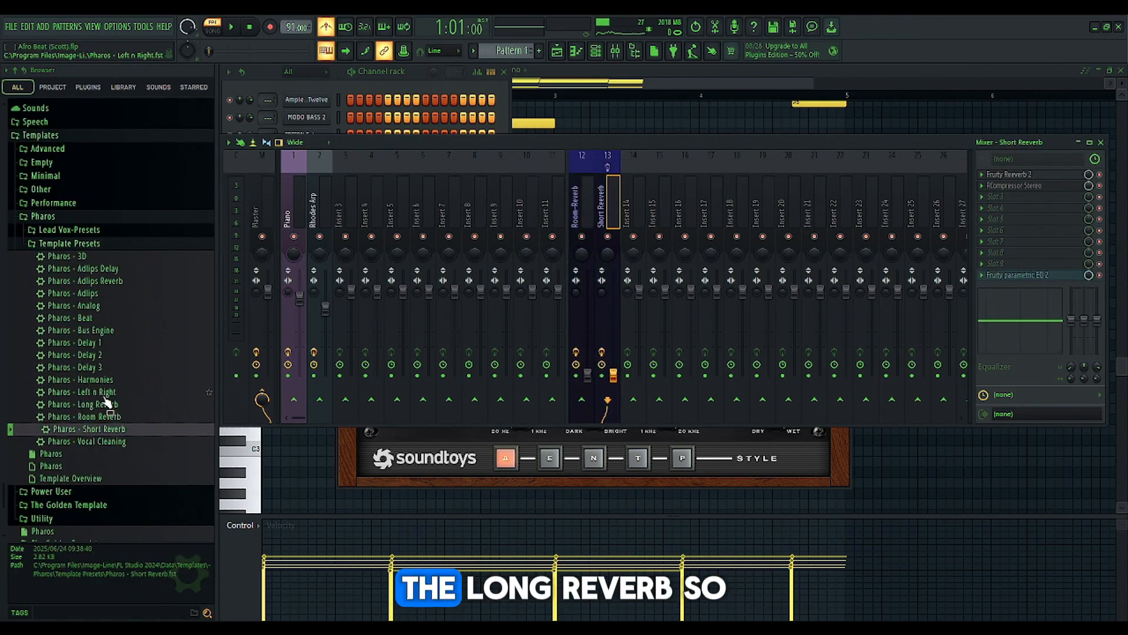
{"action": "left_click_drag", "start_coordinate": [100, 406], "coordinate": [631, 207]}
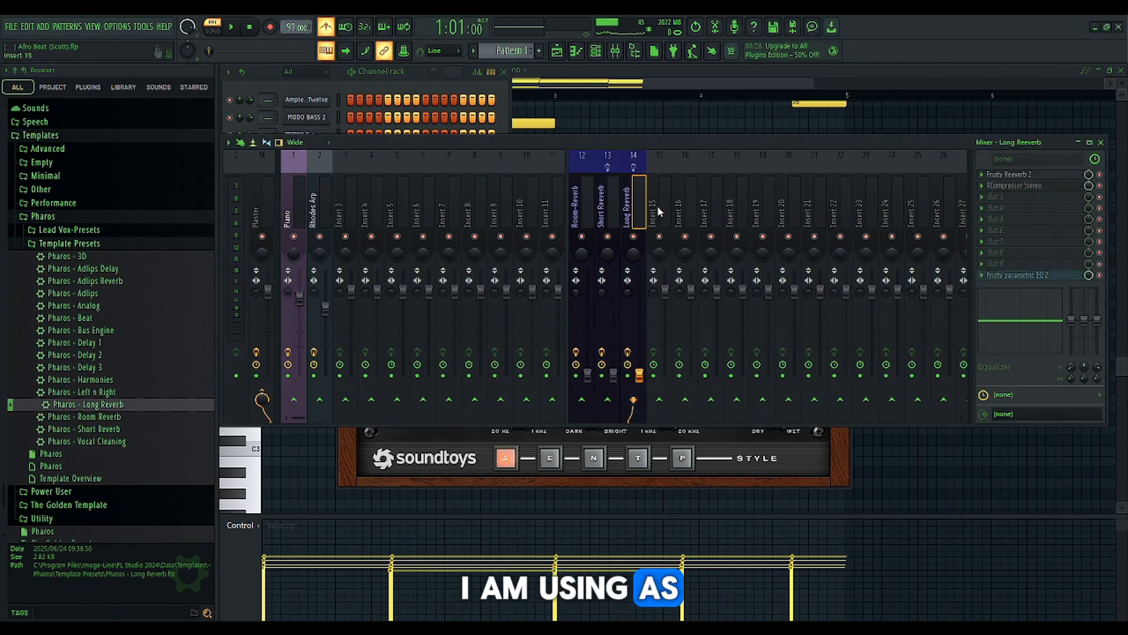
Route the Piano mixer track to the Room, Short and Long Reverb tracks as sends
{"action": "left_click", "coordinate": [289, 214]}
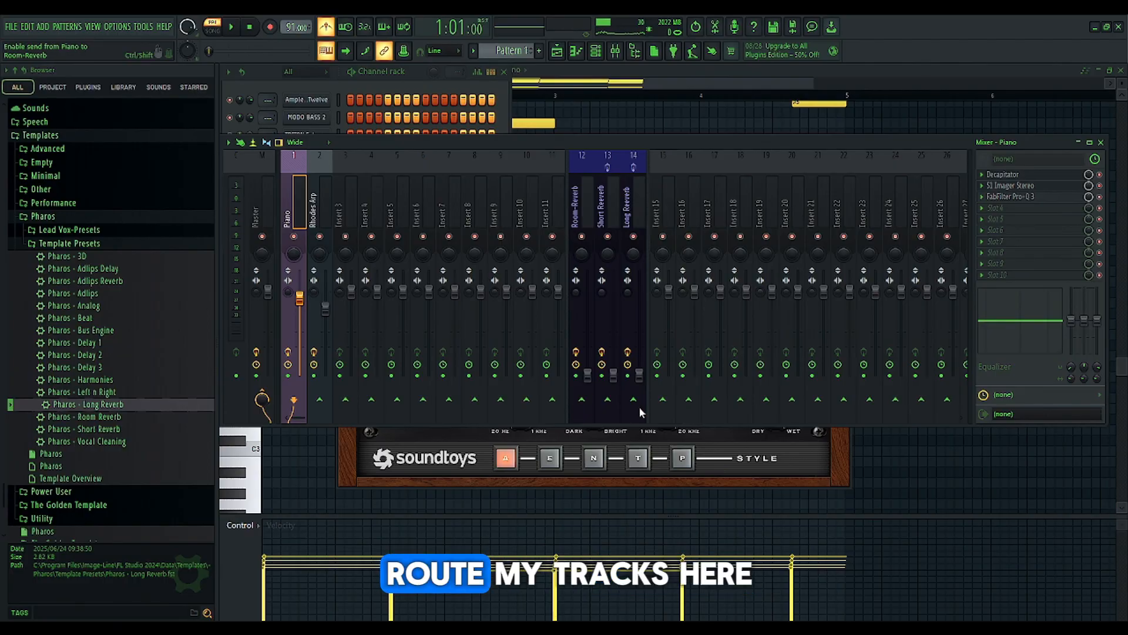
{"action": "left_click", "coordinate": [581, 400]}
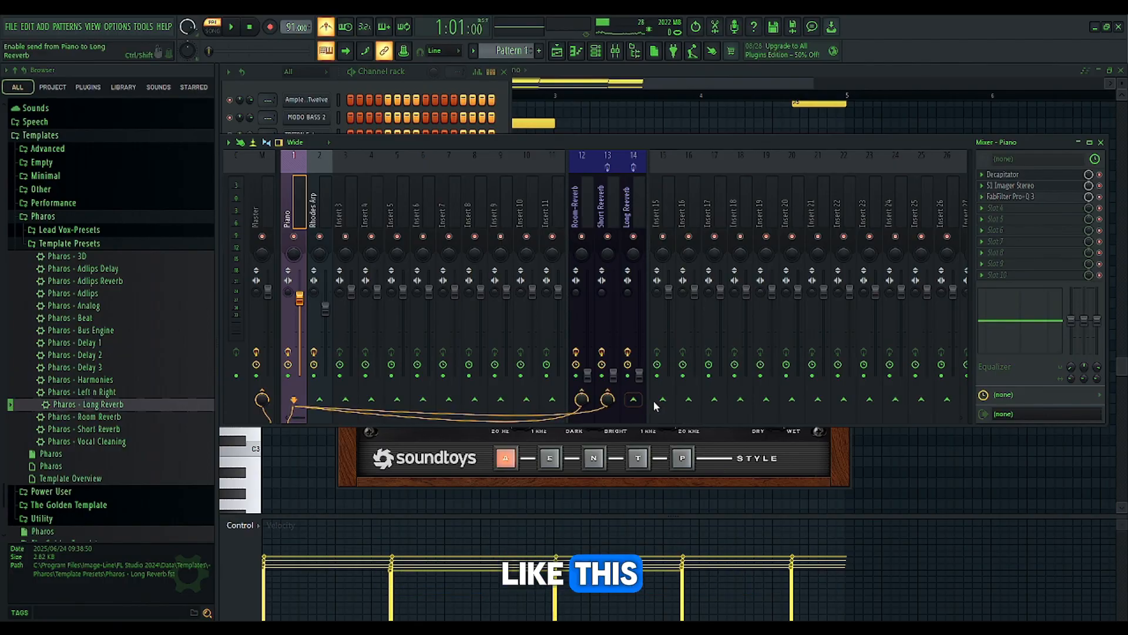
{"action": "left_click", "coordinate": [634, 399]}
Play the pattern and raise the faders of the Room, Short and Long Reverb tracks to blend in the reverbs
{"action": "key", "text": "space"}
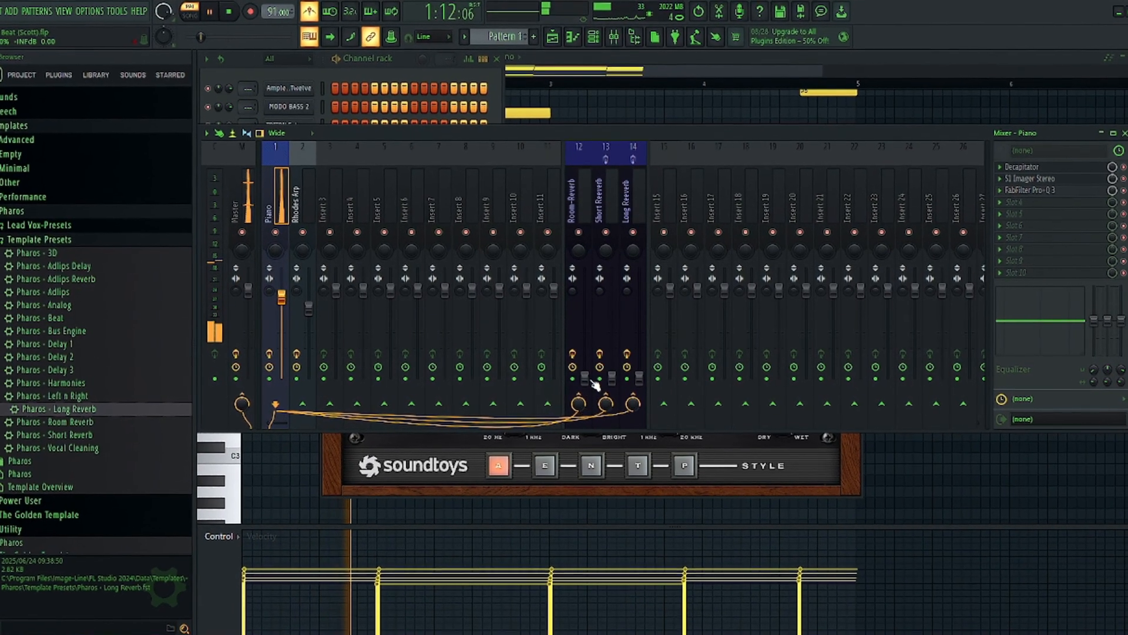
{"action": "left_click_drag", "start_coordinate": [585, 379], "coordinate": [585, 341]}
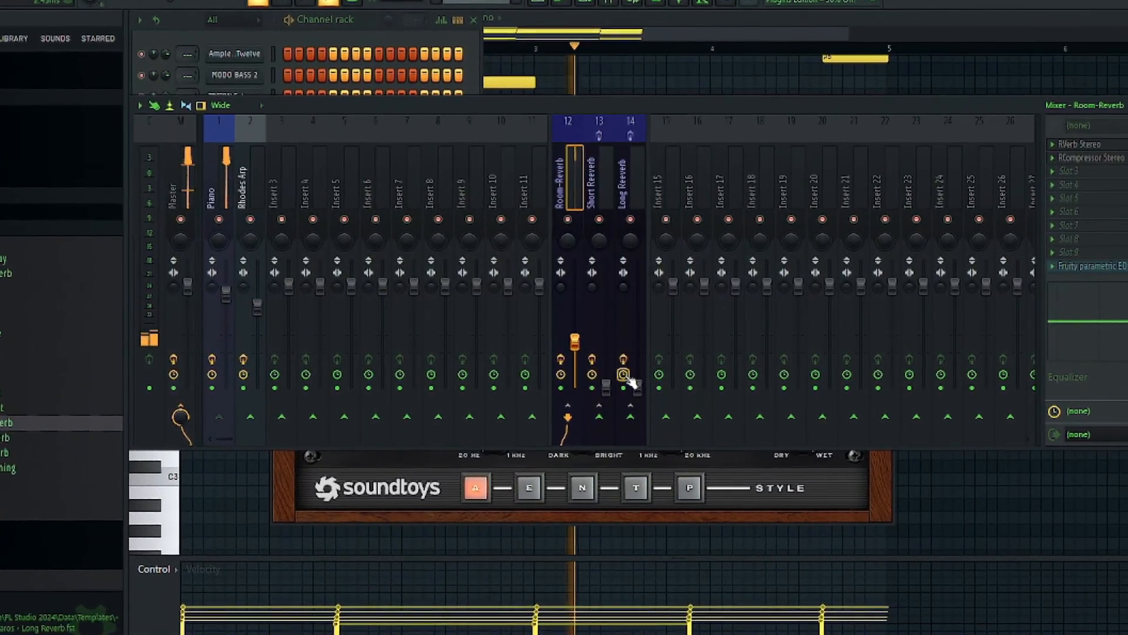
{"action": "left_click_drag", "start_coordinate": [606, 386], "coordinate": [602, 320]}
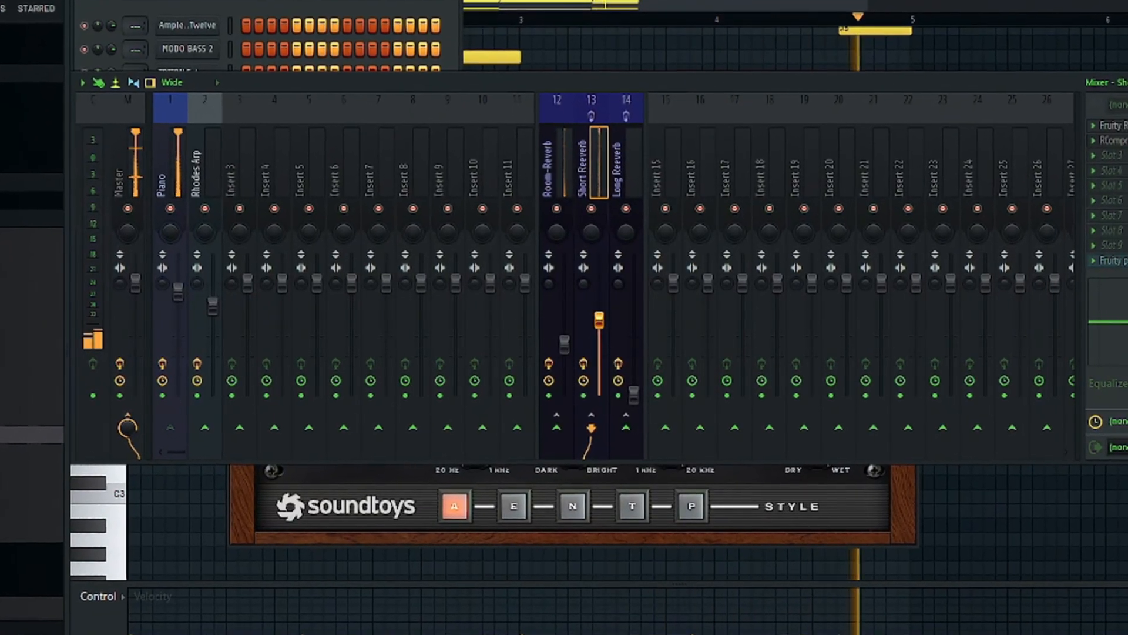
{"action": "left_click_drag", "start_coordinate": [631, 395], "coordinate": [631, 313]}
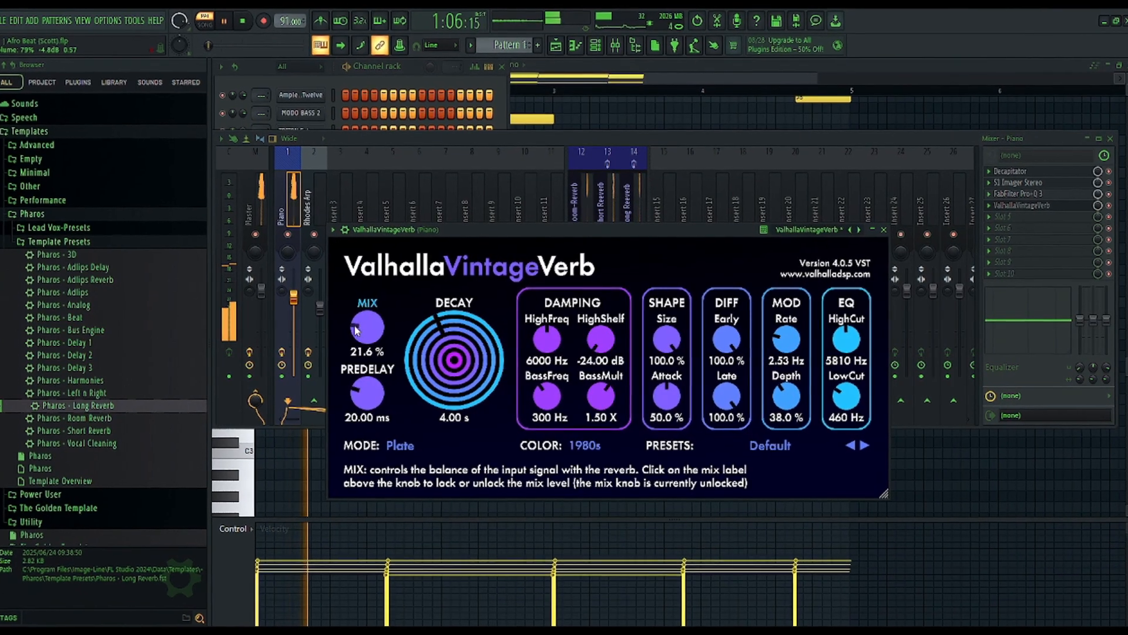
Adjust ValhallaVintageVerb on the Piano track to a 20.8 % mix, 590 Hz low cut and 4210 Hz high cut
{"action": "left_click_drag", "start_coordinate": [360, 326], "coordinate": [308, 324]}
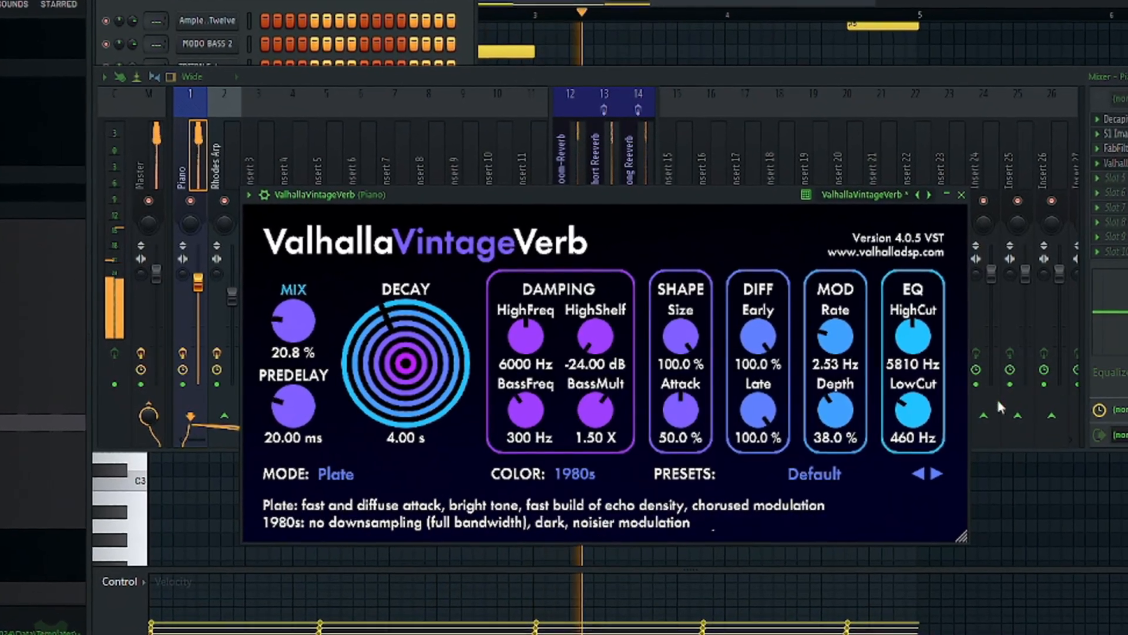
{"action": "left_click_drag", "start_coordinate": [917, 415], "coordinate": [917, 401]}
{"action": "left_click_drag", "start_coordinate": [917, 340], "coordinate": [918, 352]}
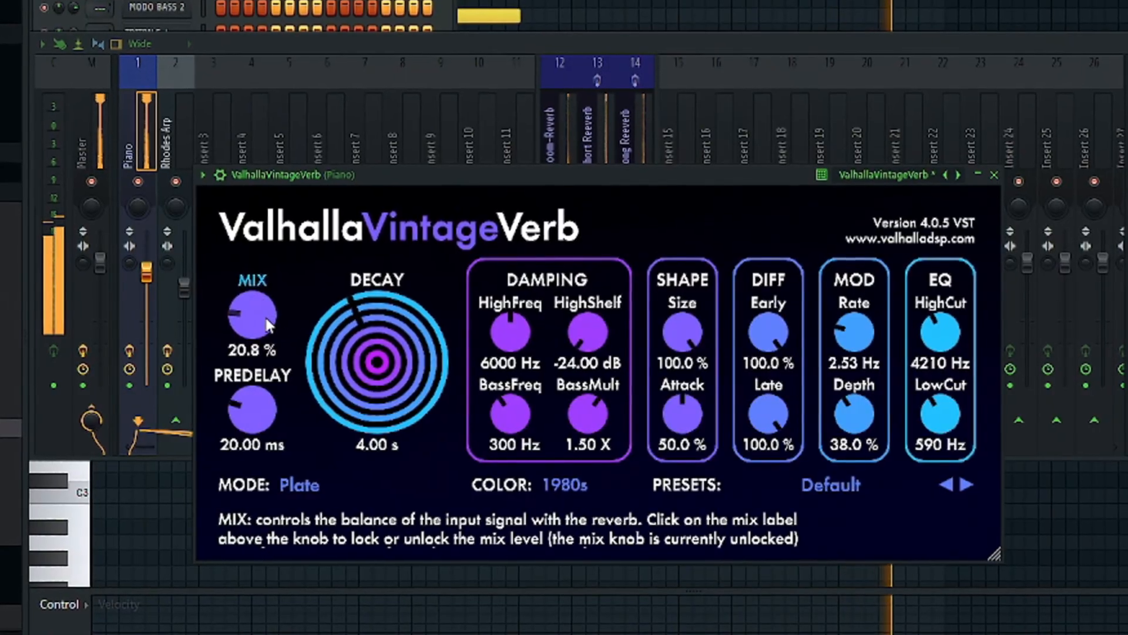
Raise the ValhallaVintageVerb mix on the Piano track slightly
{"action": "left_click_drag", "start_coordinate": [266, 324], "coordinate": [267, 305]}
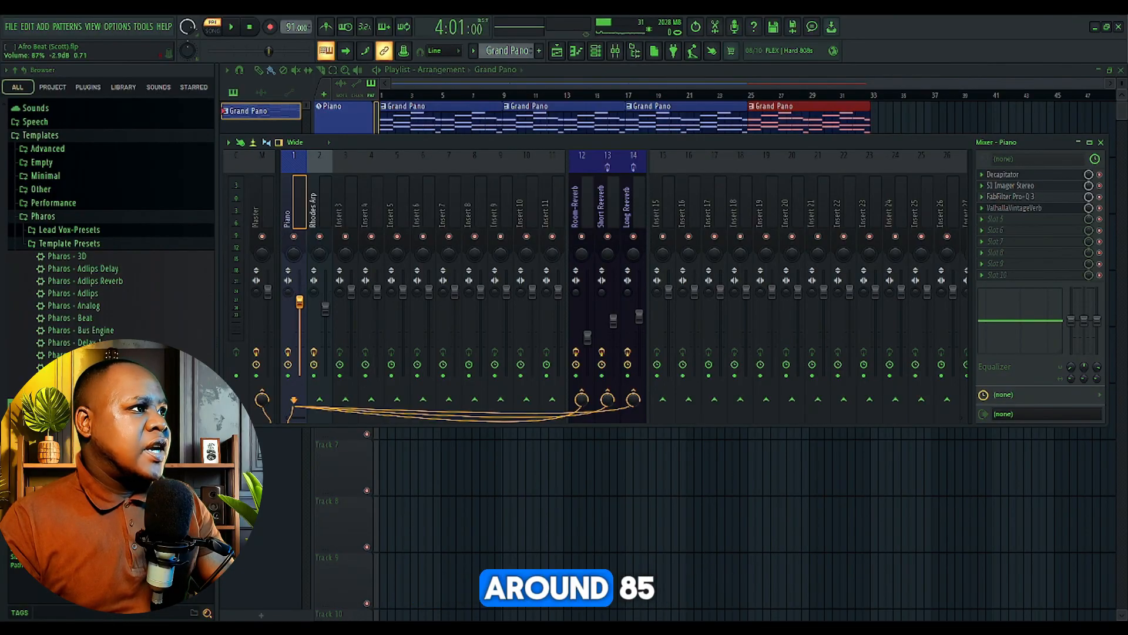
Copy the Grand Piano chord notes and paste them into the Rhodes channel of Pattern 2
{"action": "left_click", "coordinate": [576, 51]}
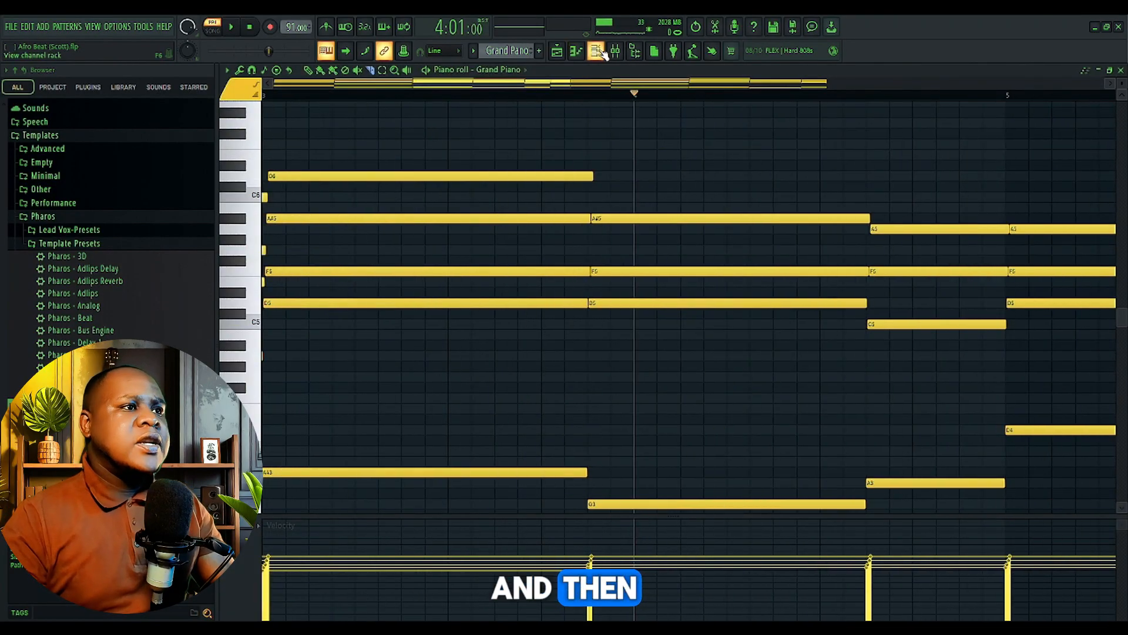
{"action": "left_click", "coordinate": [598, 53]}
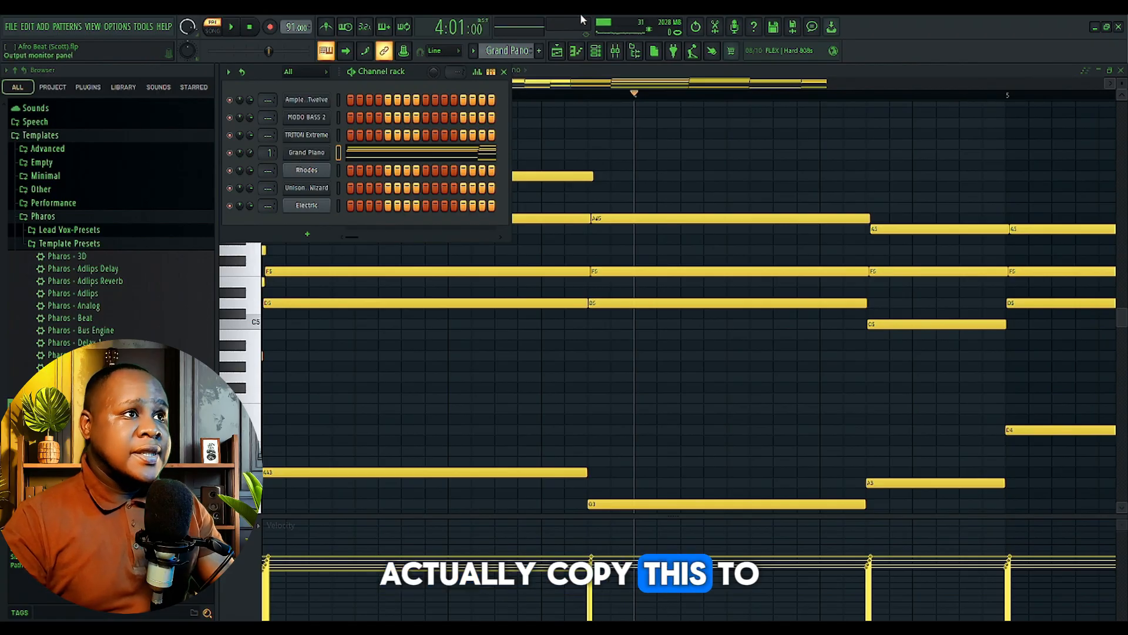
{"action": "left_click", "coordinate": [595, 51]}
{"action": "left_click", "coordinate": [339, 171]}
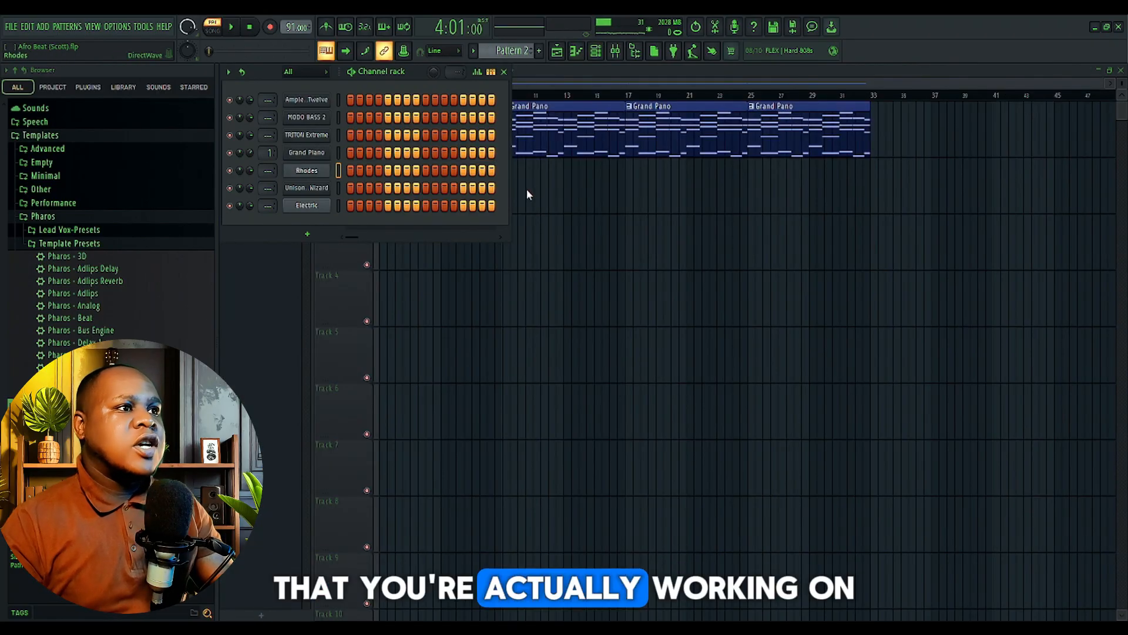
{"action": "key", "text": "ctrl+v"}
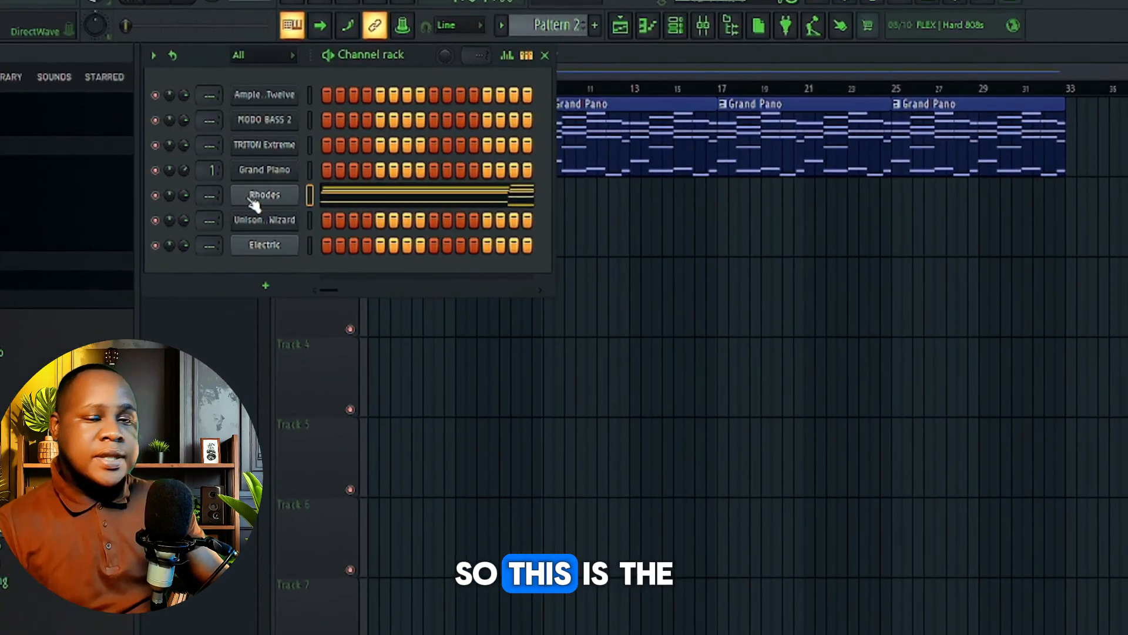
Bring up the mixer, load soothe2 on the Rhodes Arp track and start playback
{"action": "left_click", "coordinate": [720, 50]}
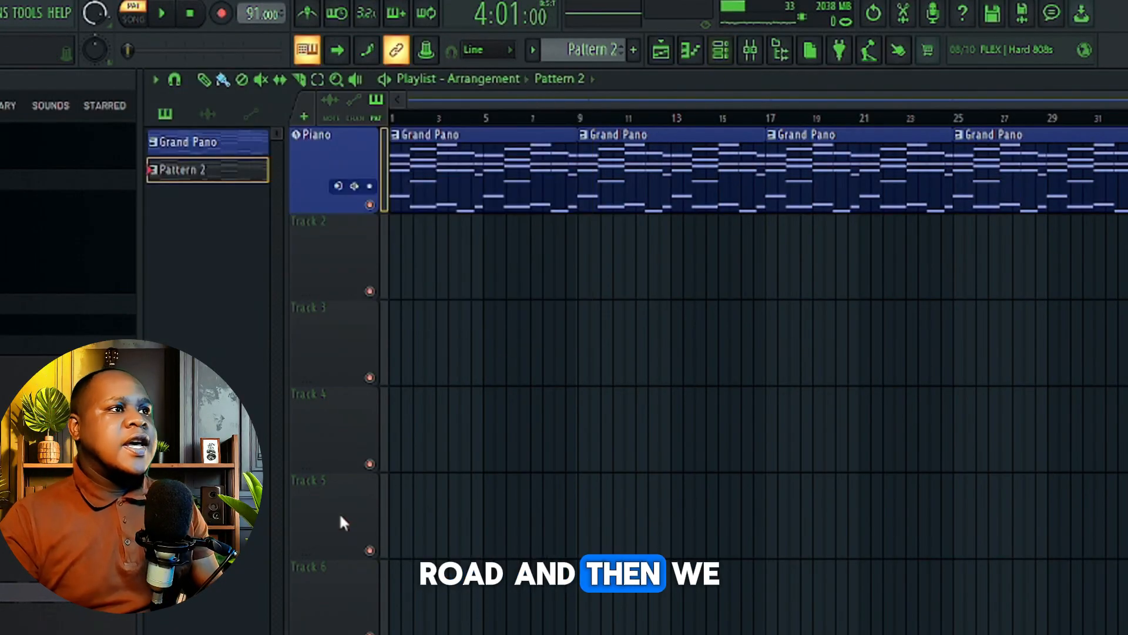
{"action": "left_click", "coordinate": [756, 50]}
{"action": "left_click", "coordinate": [303, 318]}
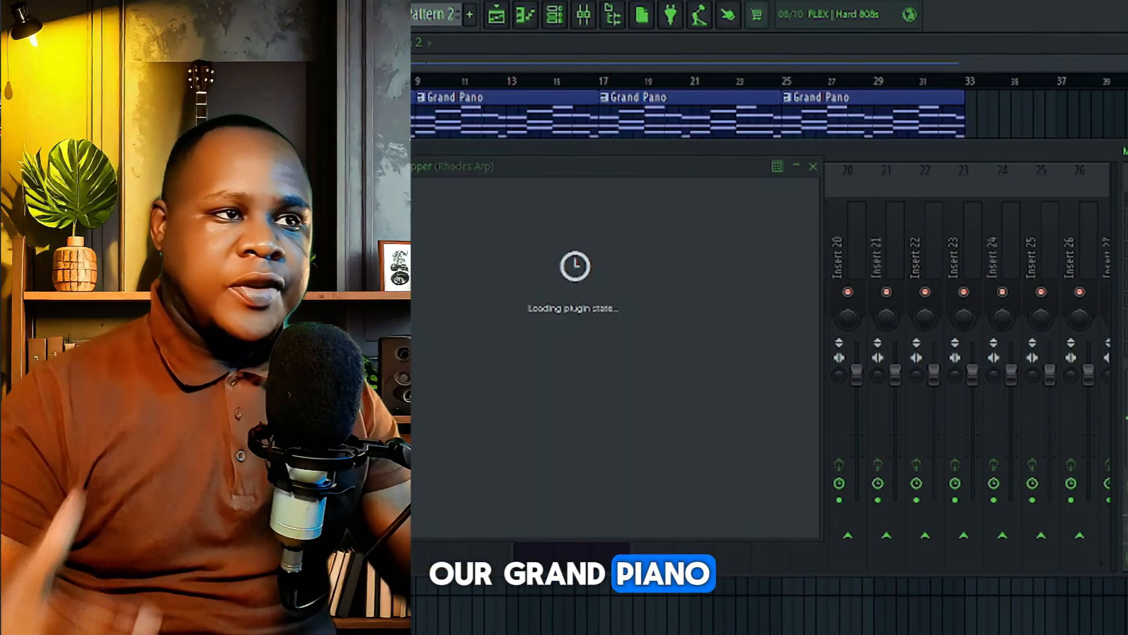
{"action": "key", "text": "space"}
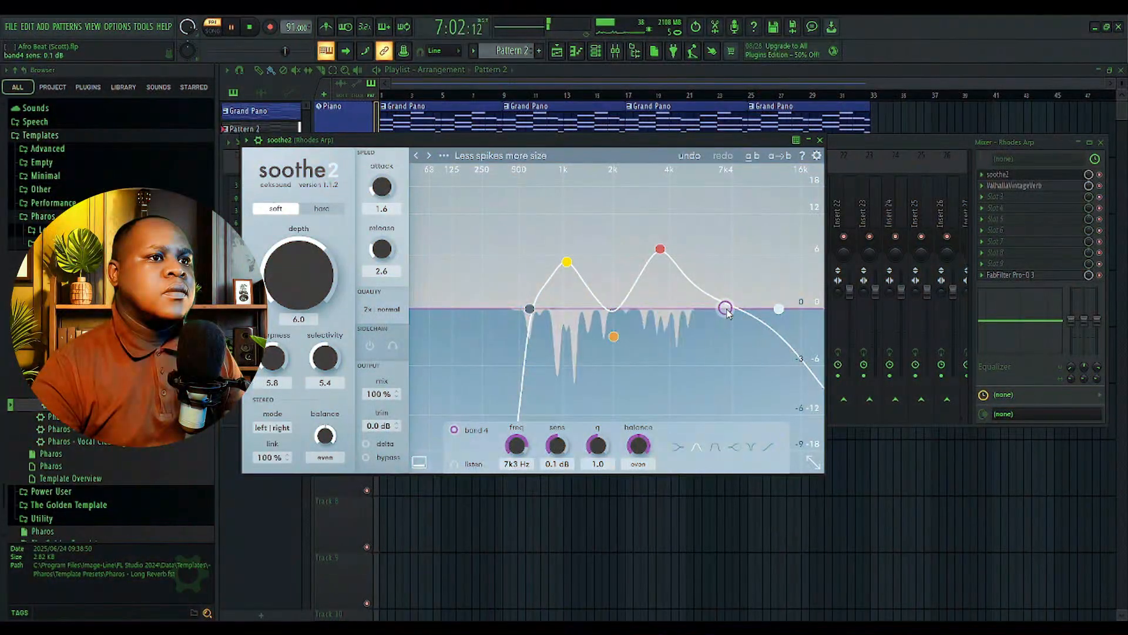
Adjust soothe2 on Rhodes Arp with band 4 at 4.9 kHz and -1.4 dB, and a steeper high cut at 8 kHz
{"action": "left_click_drag", "start_coordinate": [725, 310], "coordinate": [701, 322]}
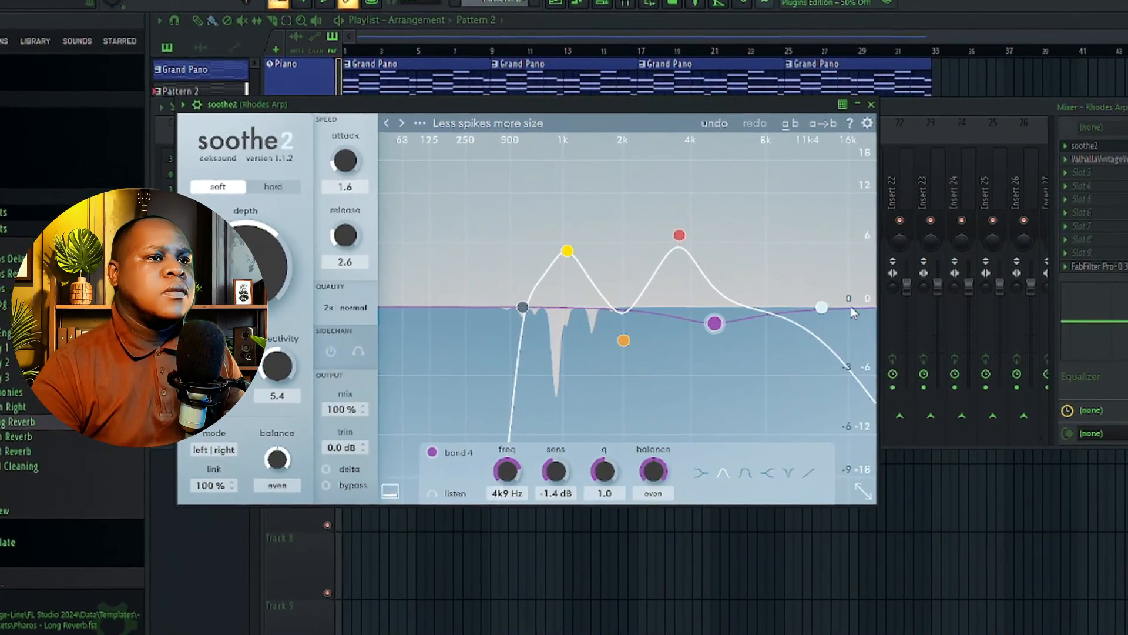
{"action": "left_click_drag", "start_coordinate": [830, 312], "coordinate": [774, 310]}
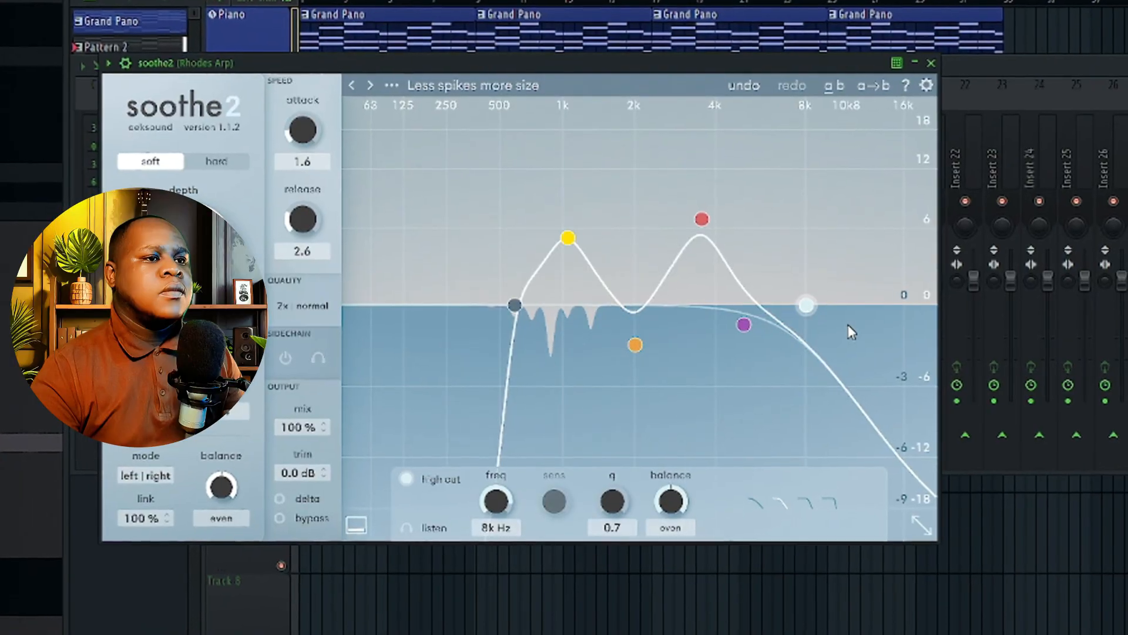
{"action": "left_click", "coordinate": [810, 505]}
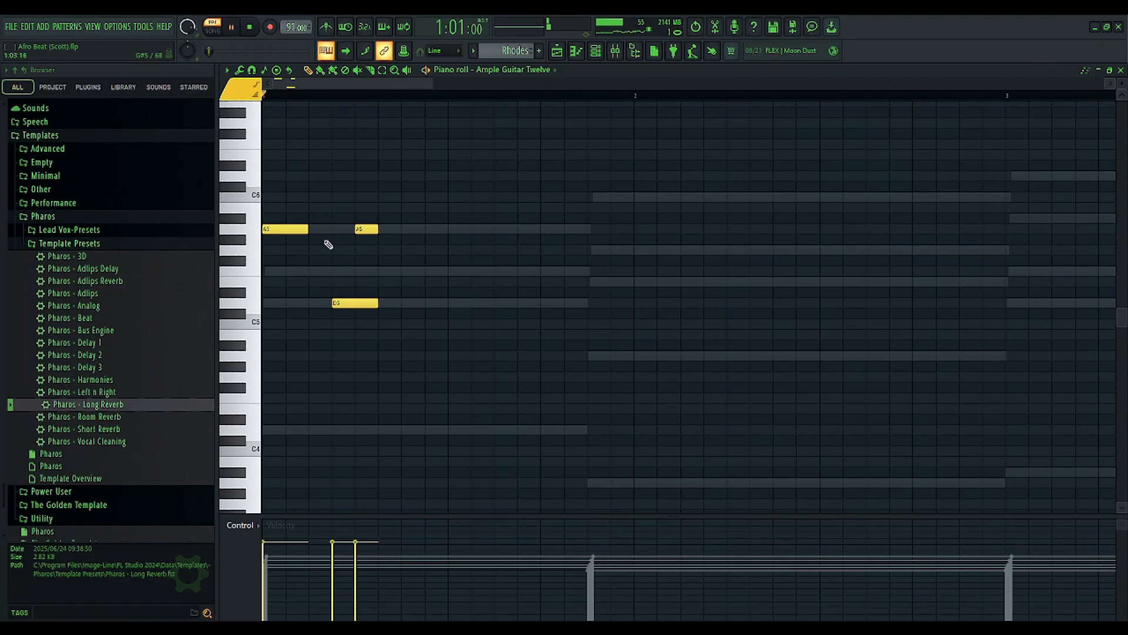
Write an Ample Guitar Twelve arpeggio over bars 1 and 2 following the ghosted Rhodes chords, auditioning it along the way
{"action": "key", "text": "space"}
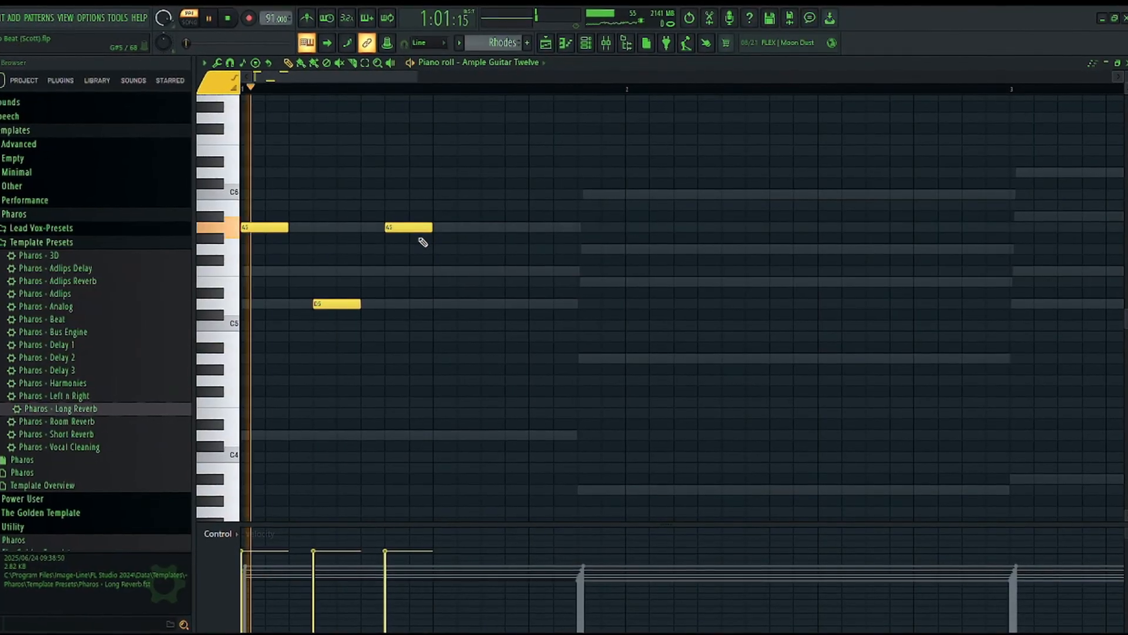
{"action": "key", "text": "space"}
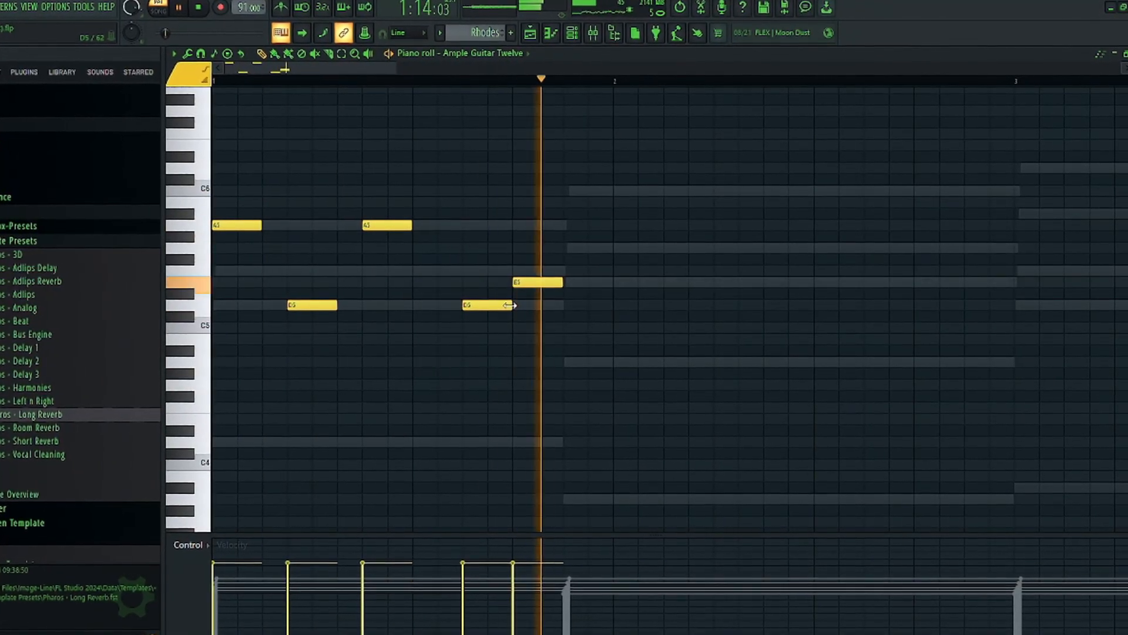
{"action": "key", "text": "space"}
{"action": "scroll", "coordinate": [327, 85], "scroll_direction": "down", "scroll_amount": 2}
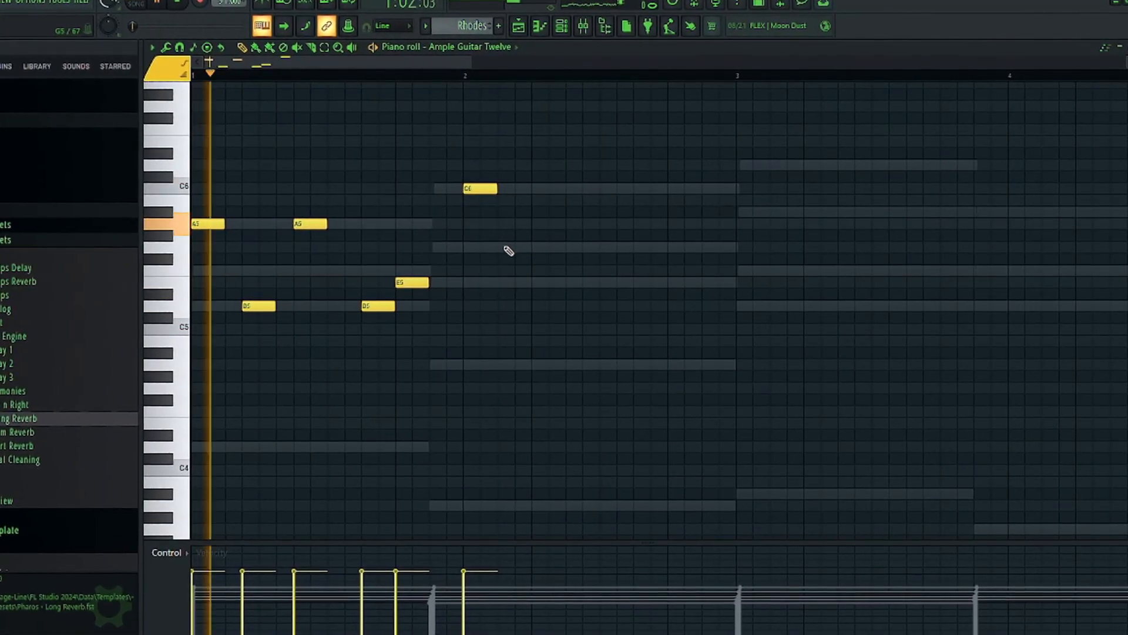
{"action": "left_click", "coordinate": [515, 283]}
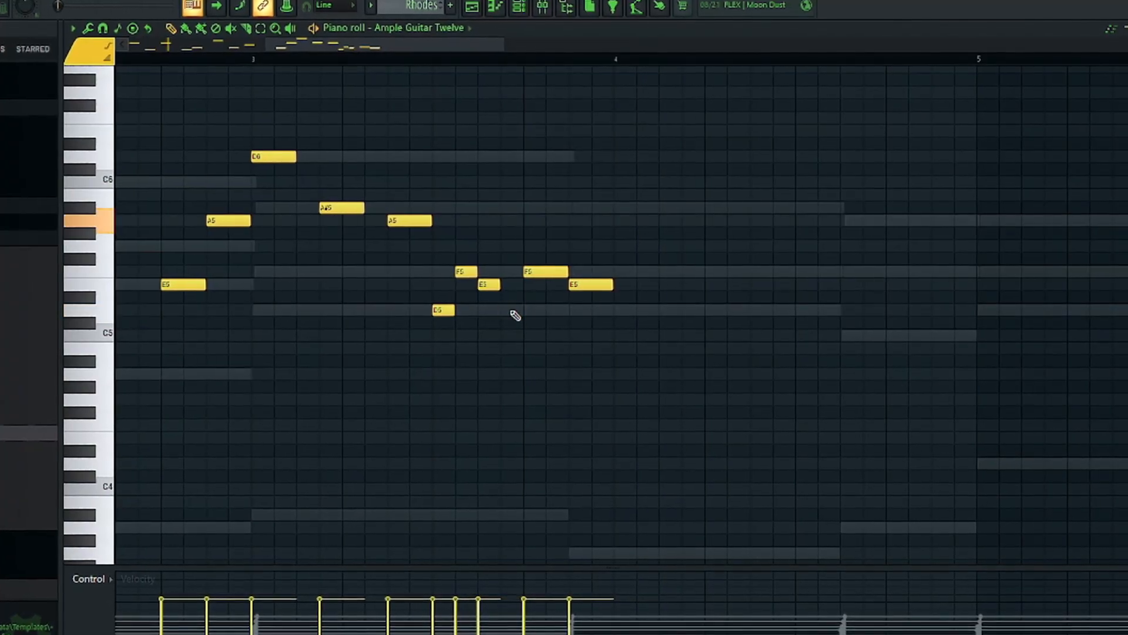
Continue the Ample Guitar Twelve arpeggio through bars 3 and 4 over the ghosted chords, checking it by ear
{"action": "key", "text": "space"}
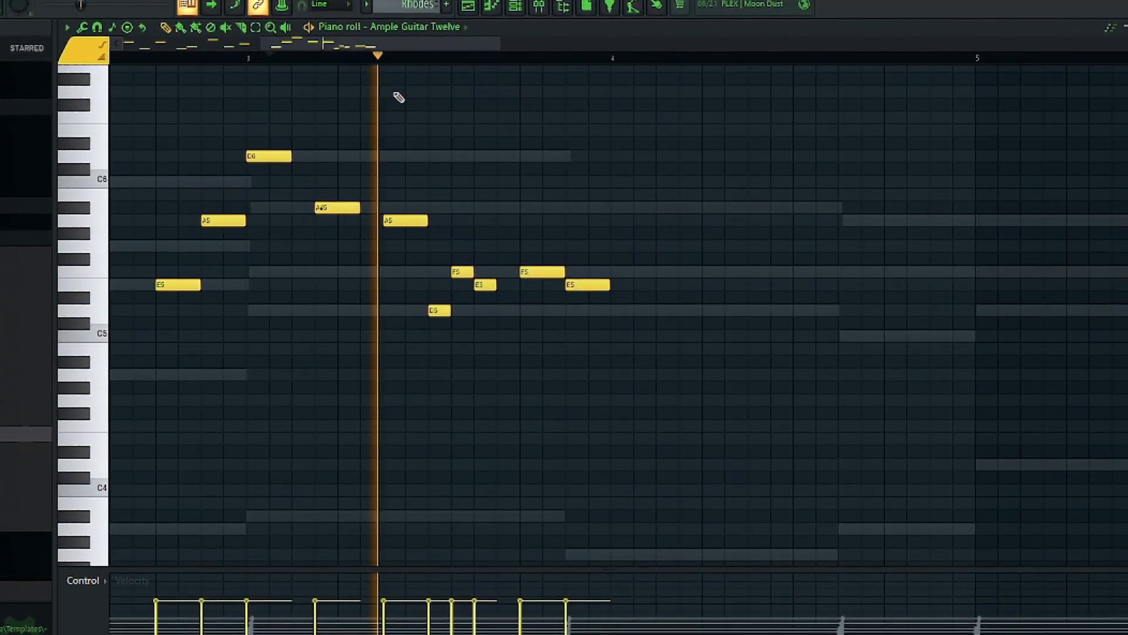
{"action": "key", "text": "space"}
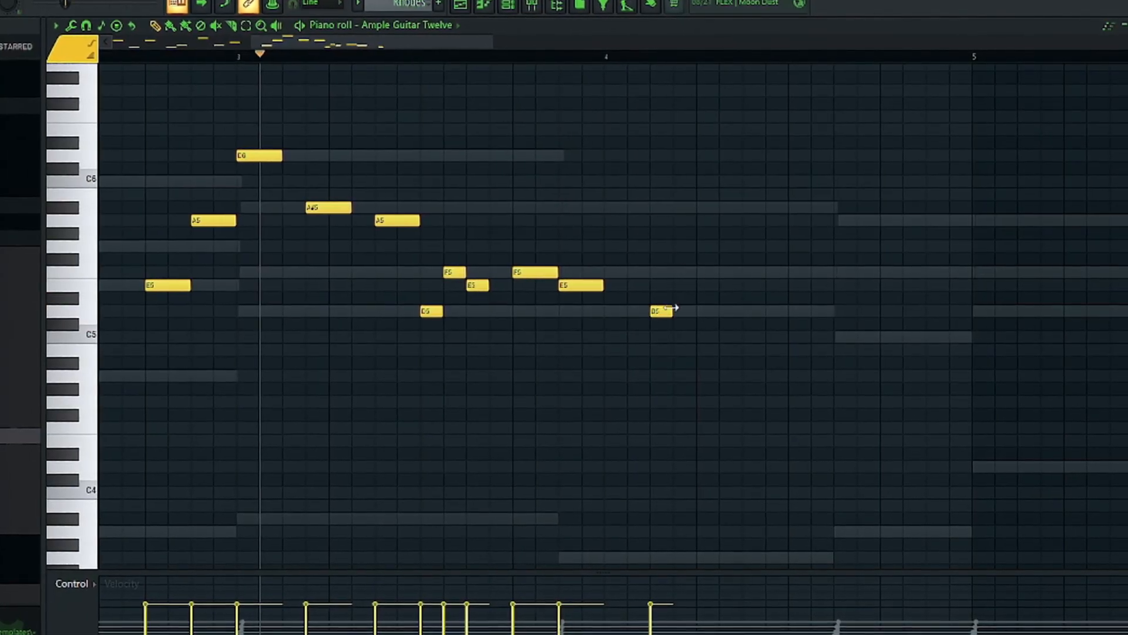
{"action": "scroll", "coordinate": [569, 35], "scroll_direction": "down", "scroll_amount": 3}
{"action": "key", "text": "space"}
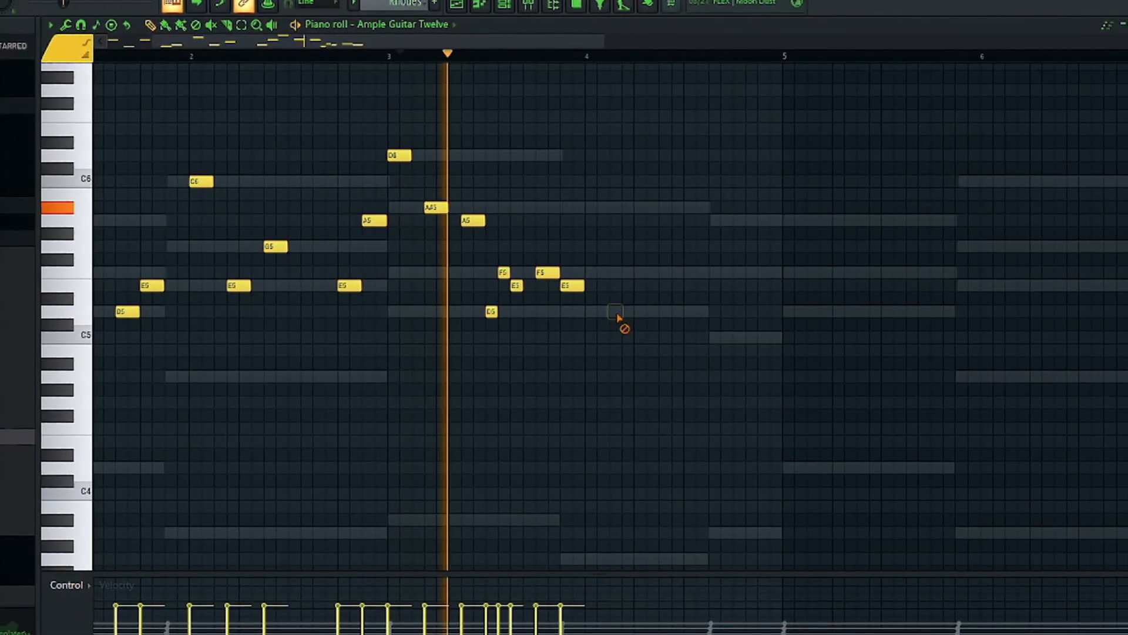
{"action": "scroll", "coordinate": [559, 269], "scroll_direction": "up", "scroll_amount": 3}
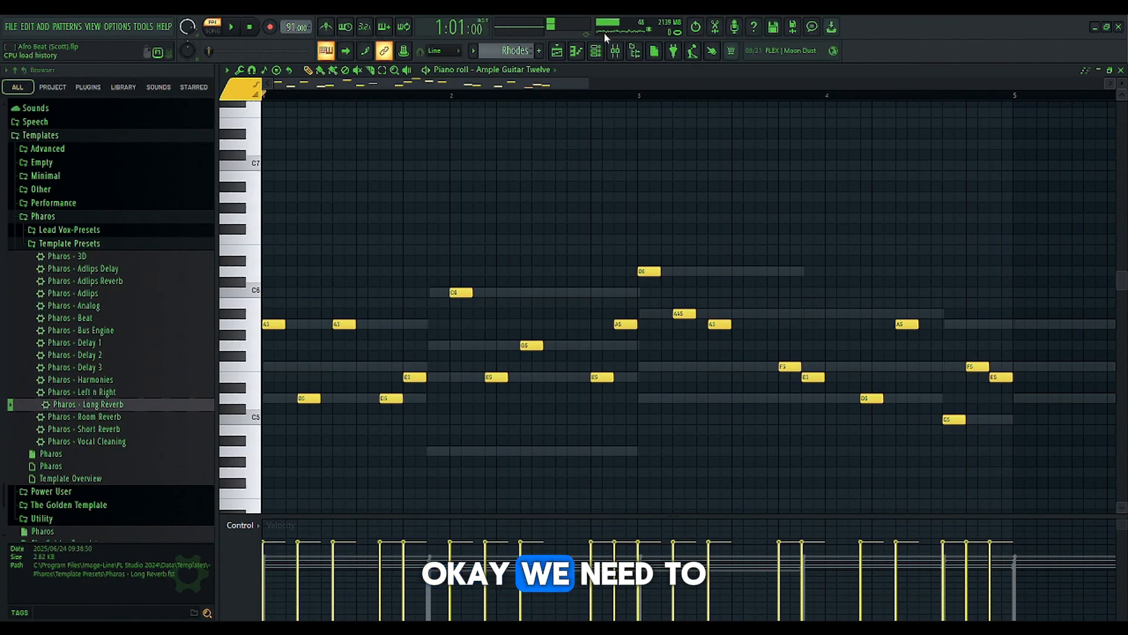
Check the Ample Guitar Twelve instrument with its Harmonic Ambience preset and the mixer levels while the pattern plays
{"action": "left_click", "coordinate": [616, 52]}
{"action": "left_click", "coordinate": [596, 52]}
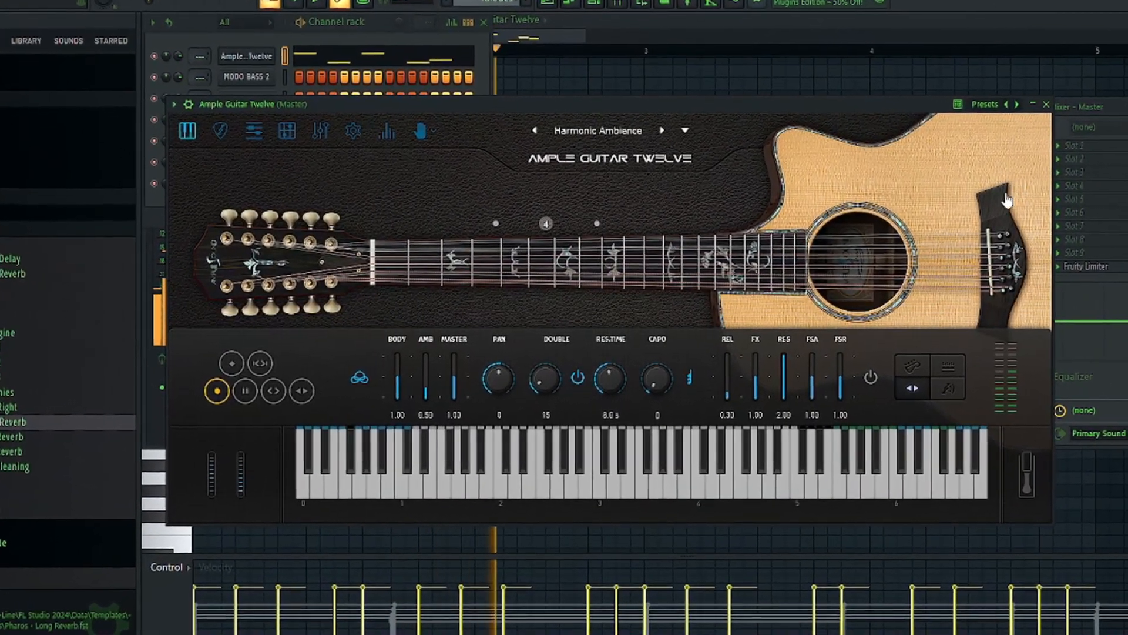
{"action": "left_click", "coordinate": [1045, 104]}
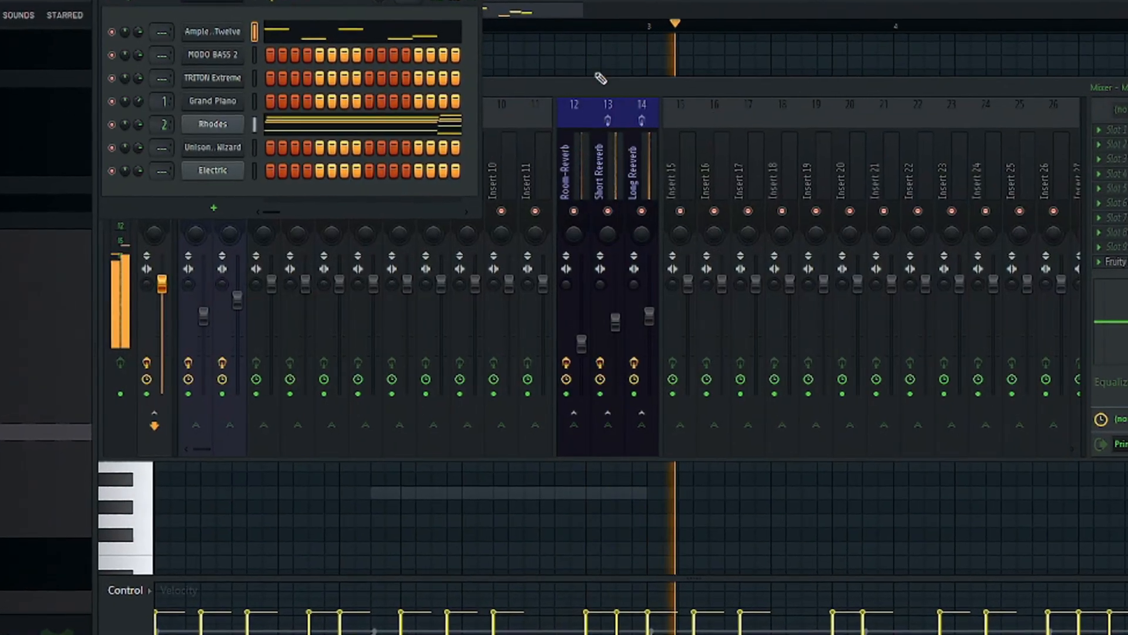
{"action": "left_click", "coordinate": [575, 10]}
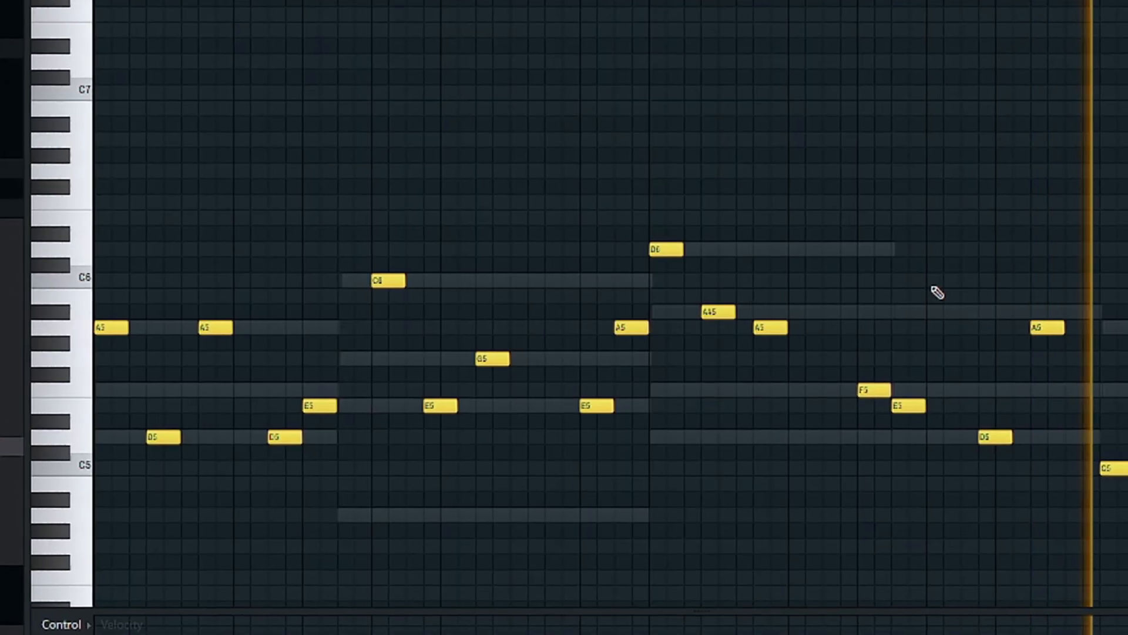
{"action": "key", "text": "F9"}
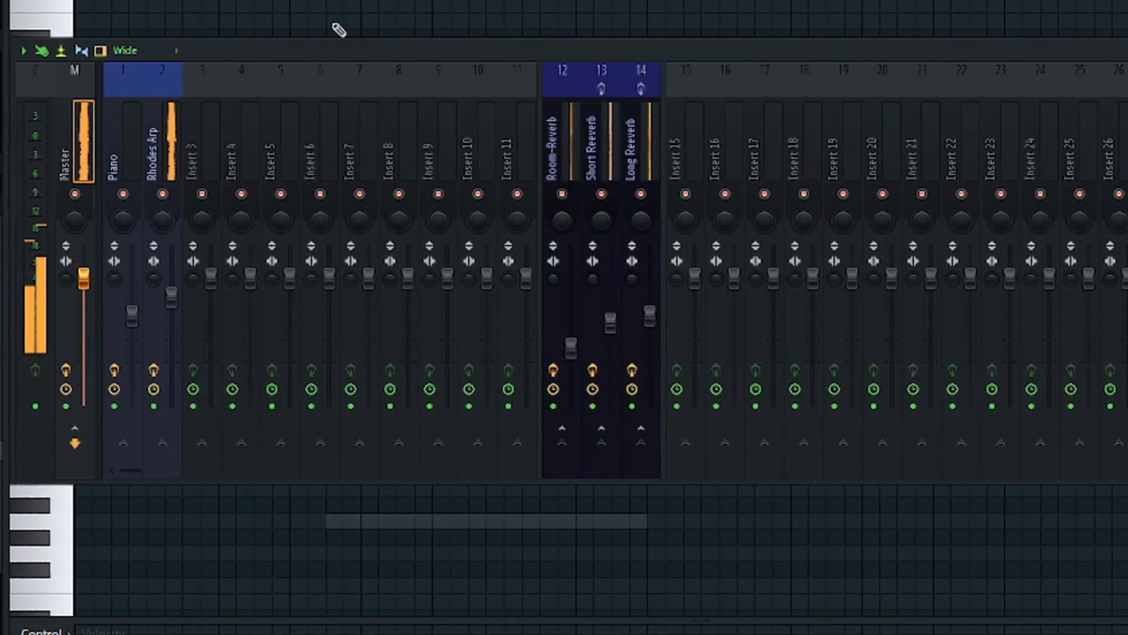
{"action": "key", "text": "F9"}
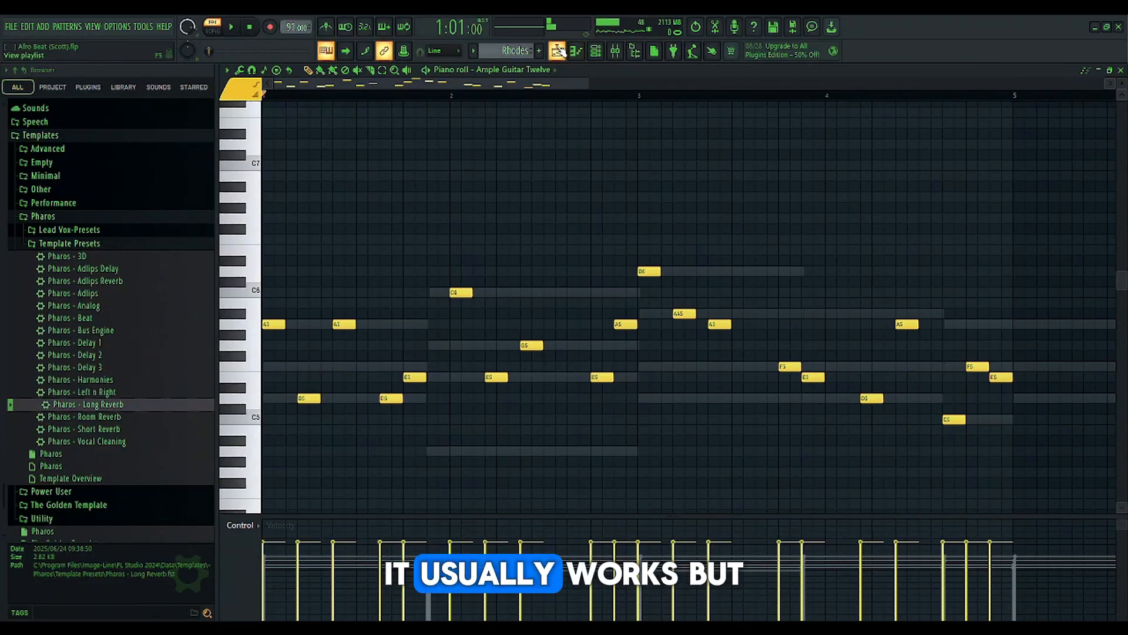
Repeat the Pattern 3 guitar audio clip along playlist Track 3 to match the length of the chord clips
{"action": "left_click", "coordinate": [557, 51]}
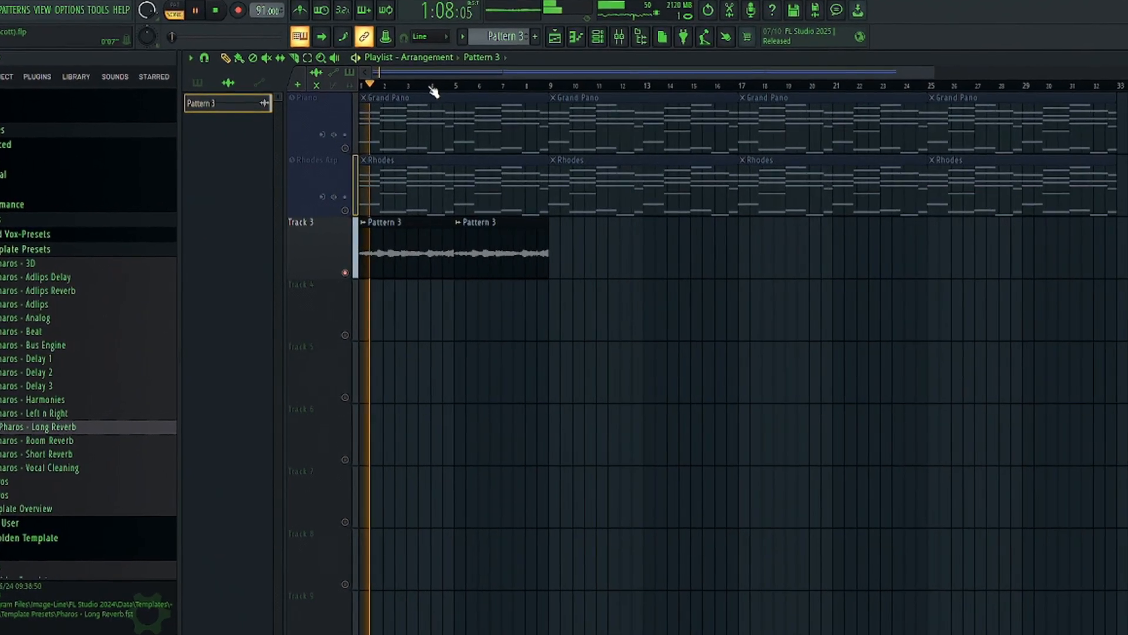
{"action": "left_click", "coordinate": [500, 269]}
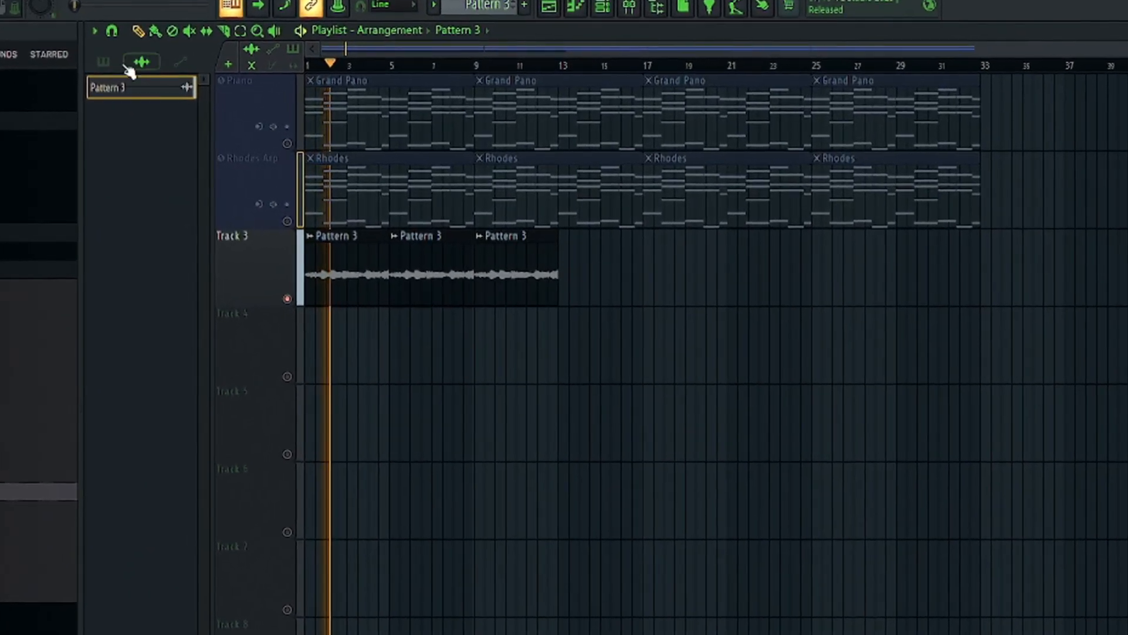
{"action": "left_click", "coordinate": [197, 43]}
{"action": "mouse_move", "coordinate": [578, 291]}
{"action": "left_mouse_down"}
{"action": "mouse_move", "coordinate": [1037, 349]}
{"action": "mouse_move", "coordinate": [1038, 309]}
{"action": "left_mouse_up"}
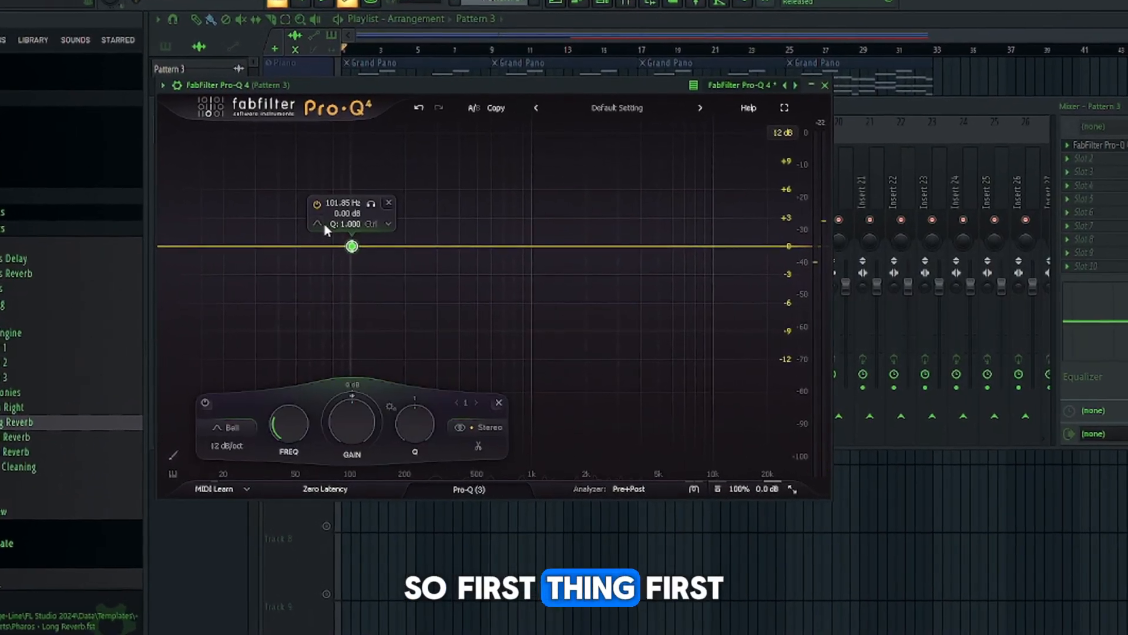
Add a 36 dB/oct low cut at 101.85 Hz and a 30 dB/oct high cut at 9744.5 Hz in Pro-Q 4 on the Pattern 3 track
{"action": "left_click", "coordinate": [330, 228]}
{"action": "left_click", "coordinate": [359, 240]}
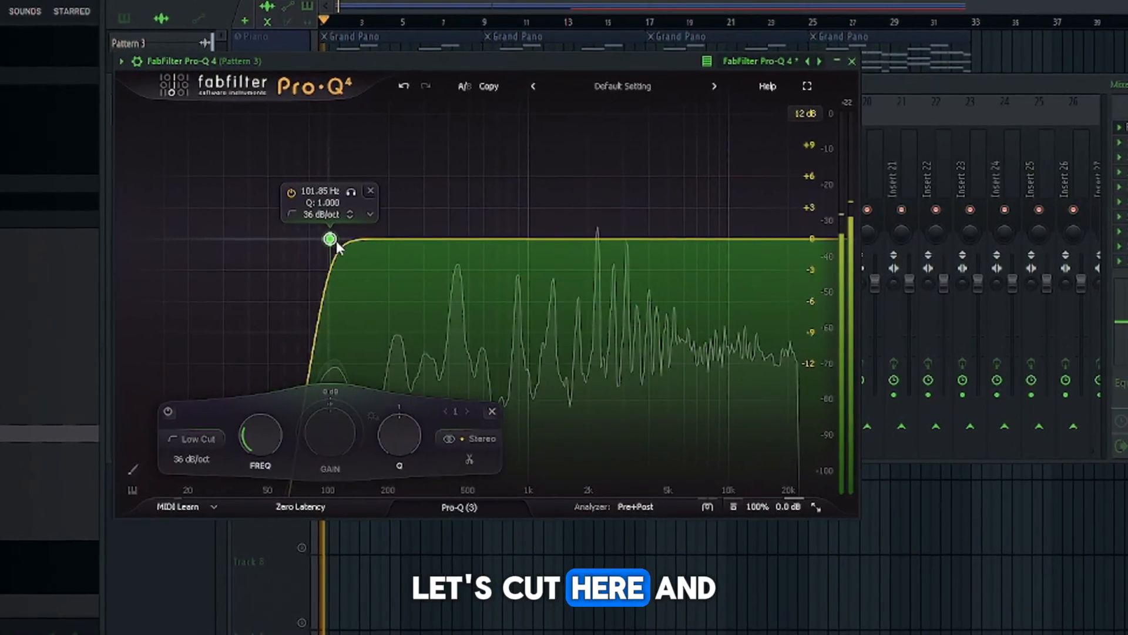
{"action": "left_click", "coordinate": [749, 242]}
{"action": "left_click", "coordinate": [800, 227]}
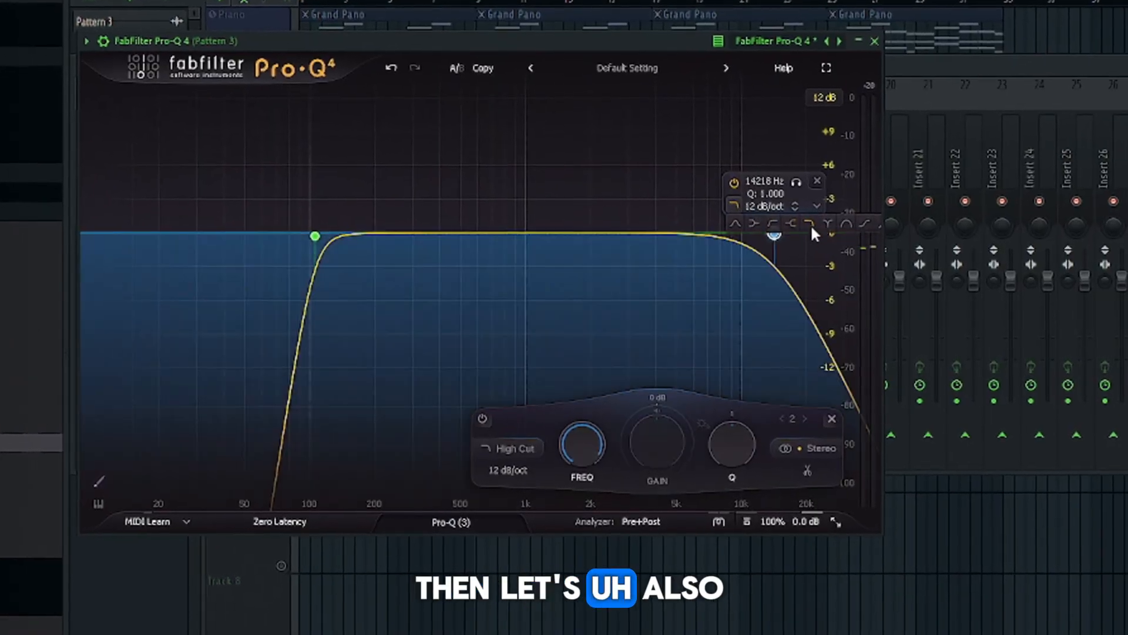
{"action": "left_click_drag", "start_coordinate": [784, 235], "coordinate": [748, 235]}
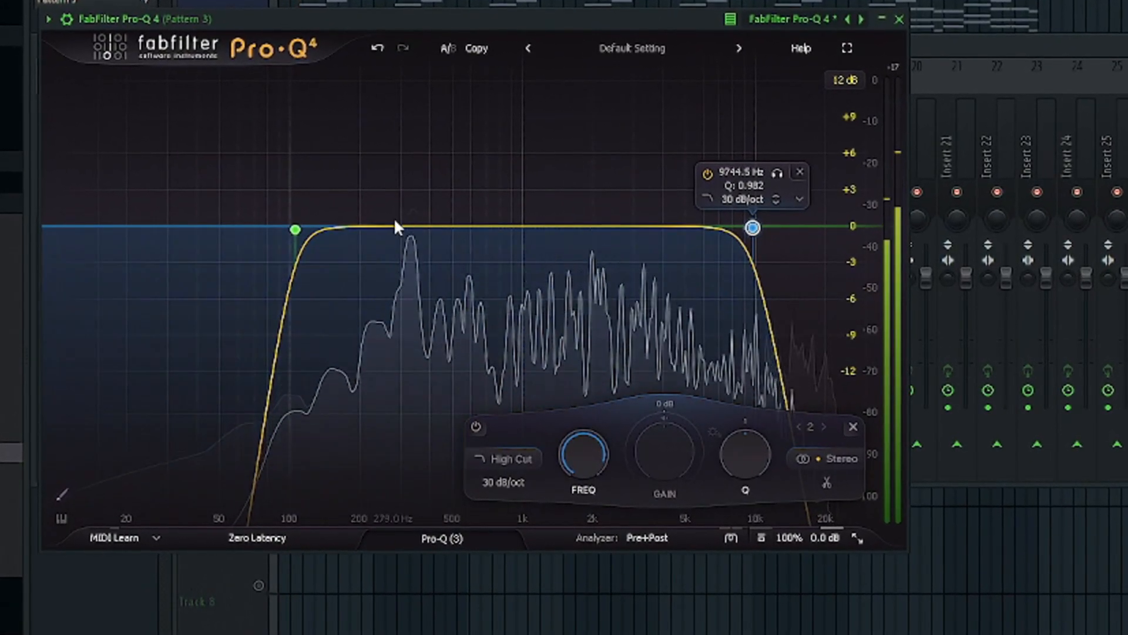
Add dynamic cuts at 336.97 Hz and 2269.1 Hz in the guitar track's Pro-Q 4
{"action": "left_click", "coordinate": [412, 228]}
{"action": "left_click_drag", "start_coordinate": [466, 262], "coordinate": [466, 272]}
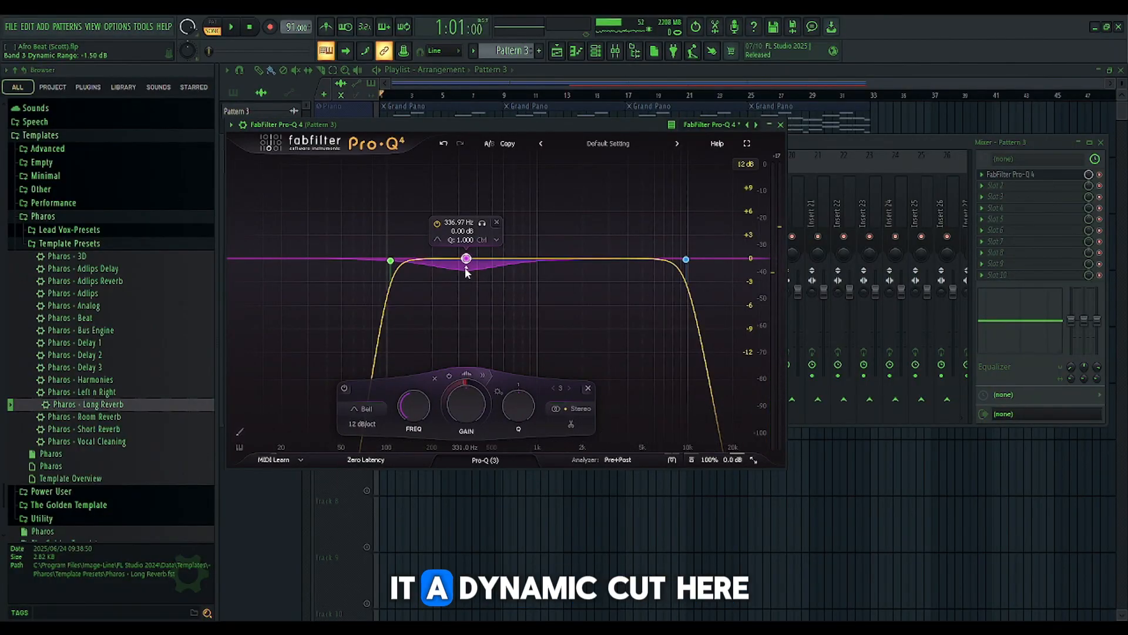
{"action": "left_click", "coordinate": [591, 258]}
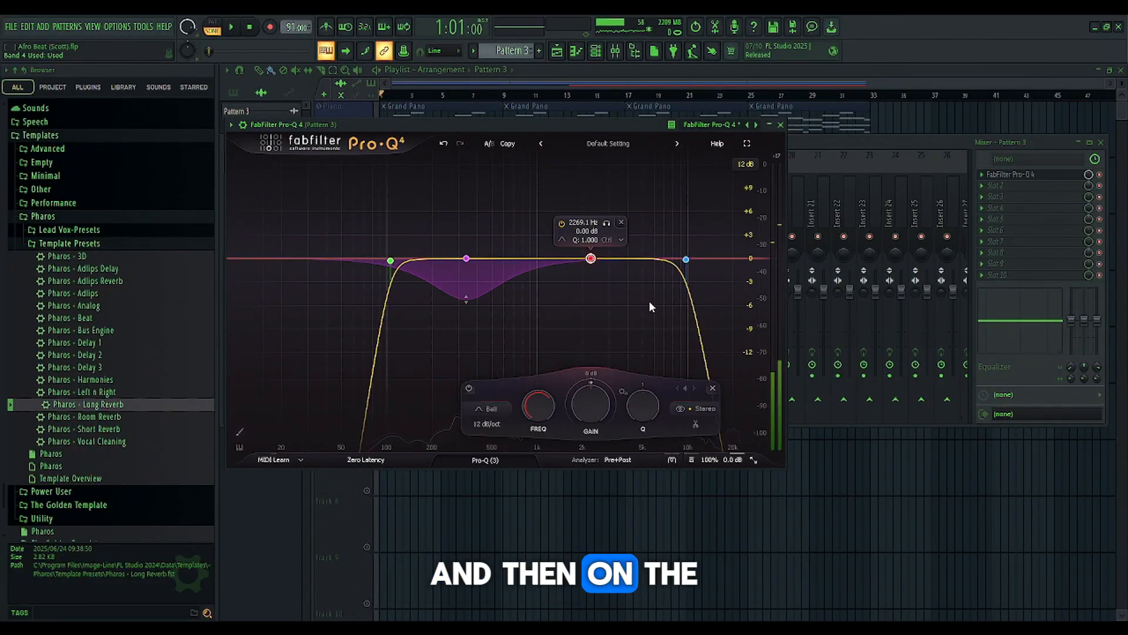
{"action": "left_click", "coordinate": [593, 375]}
{"action": "left_click_drag", "start_coordinate": [592, 272], "coordinate": [591, 281]}
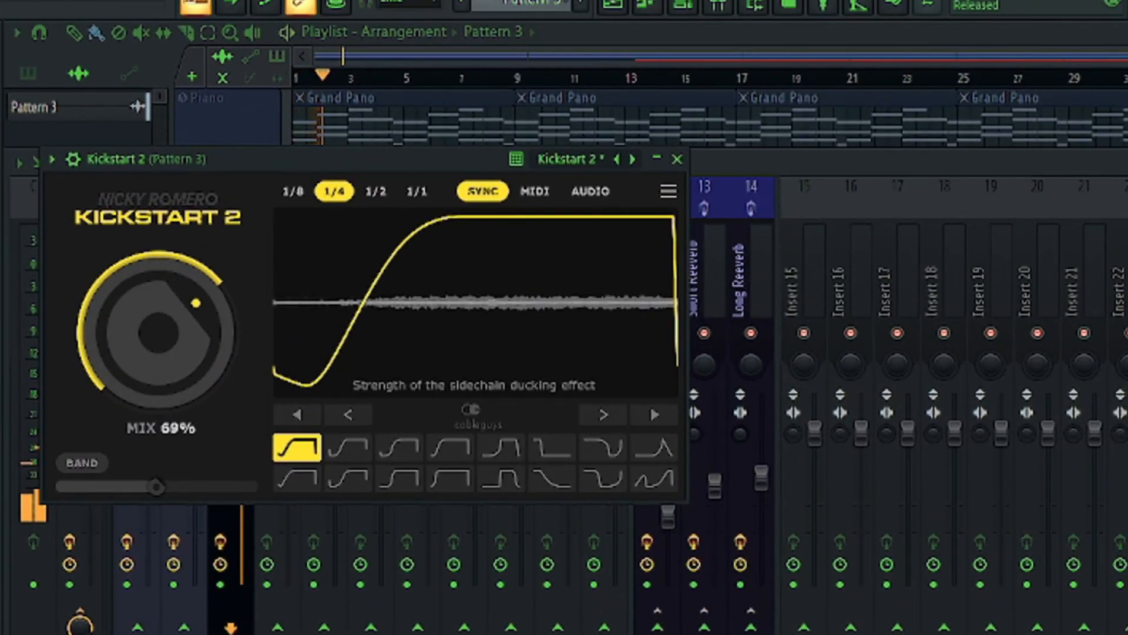
Set the Kickstart 2 sidechain mix on the Pattern 3 track to 60% and close the plugin
{"action": "left_click_drag", "start_coordinate": [136, 304], "coordinate": [137, 317]}
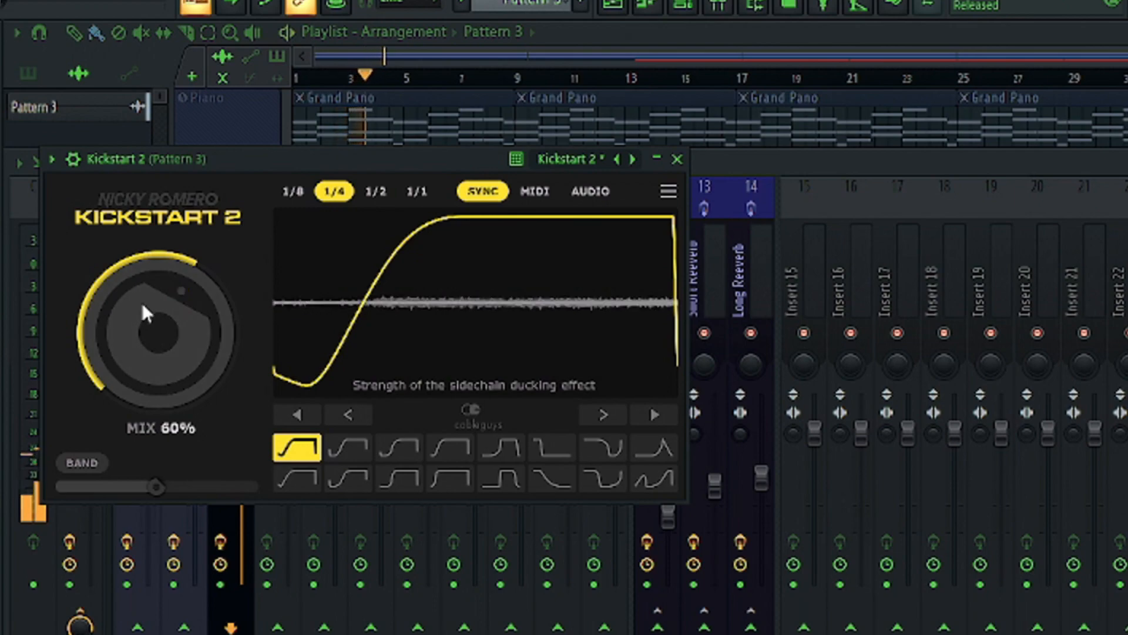
{"action": "left_click", "coordinate": [677, 159]}
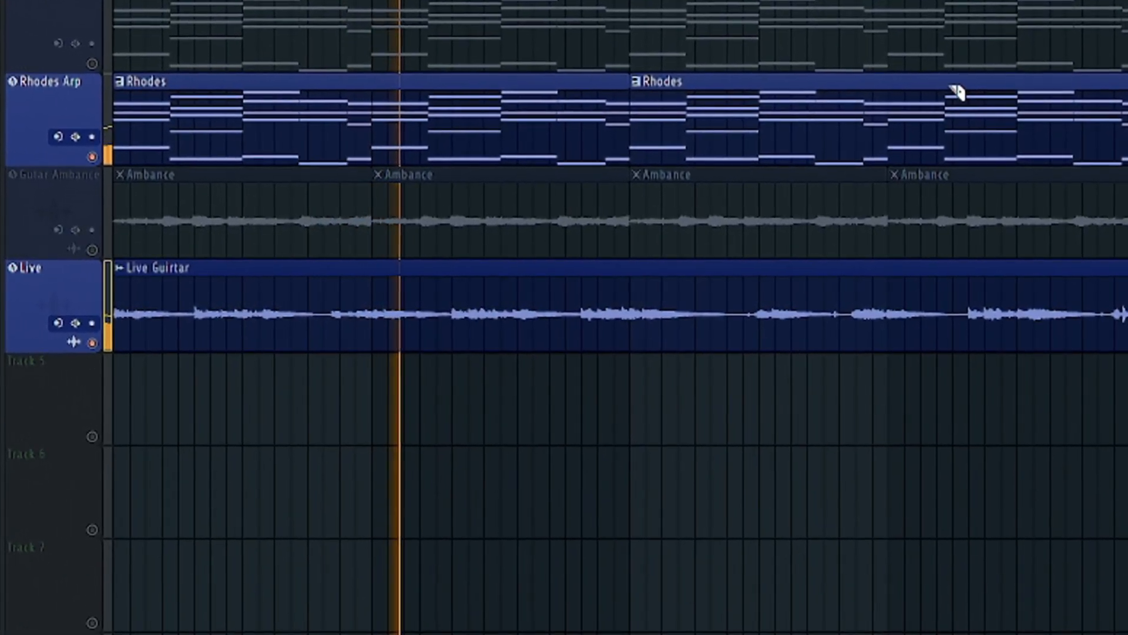
Audition the live guitar recording together with the Rhodes Arp track
{"action": "key", "text": "space"}
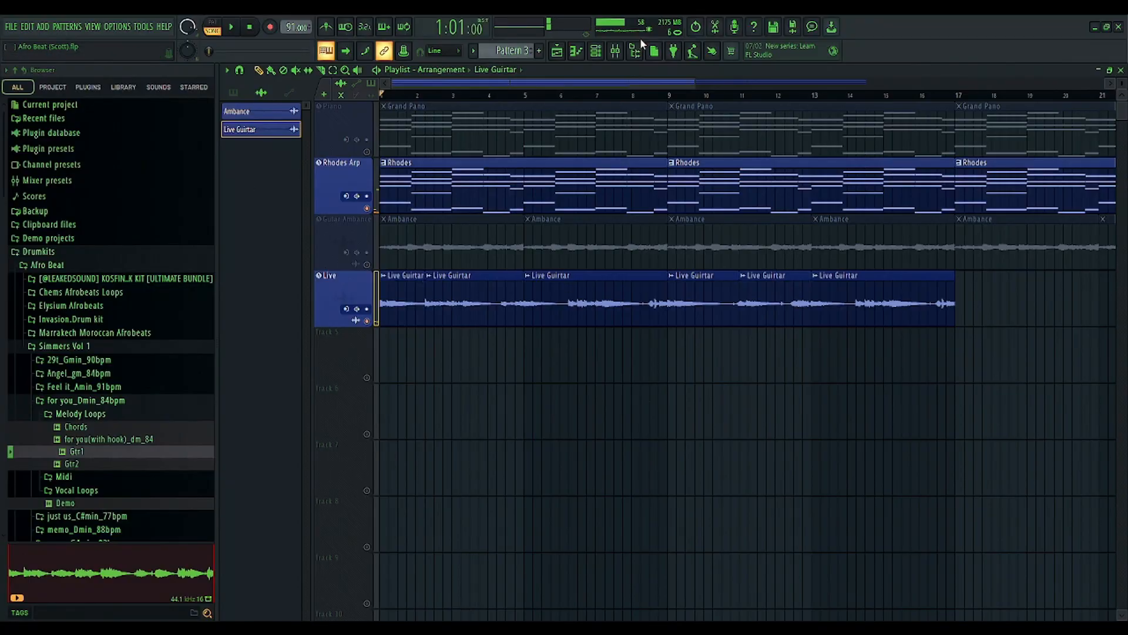
Duplicate the playlist clips so that all four melody tracks extend from bar 17 to bar 33
{"action": "key", "text": "ctrl+b"}
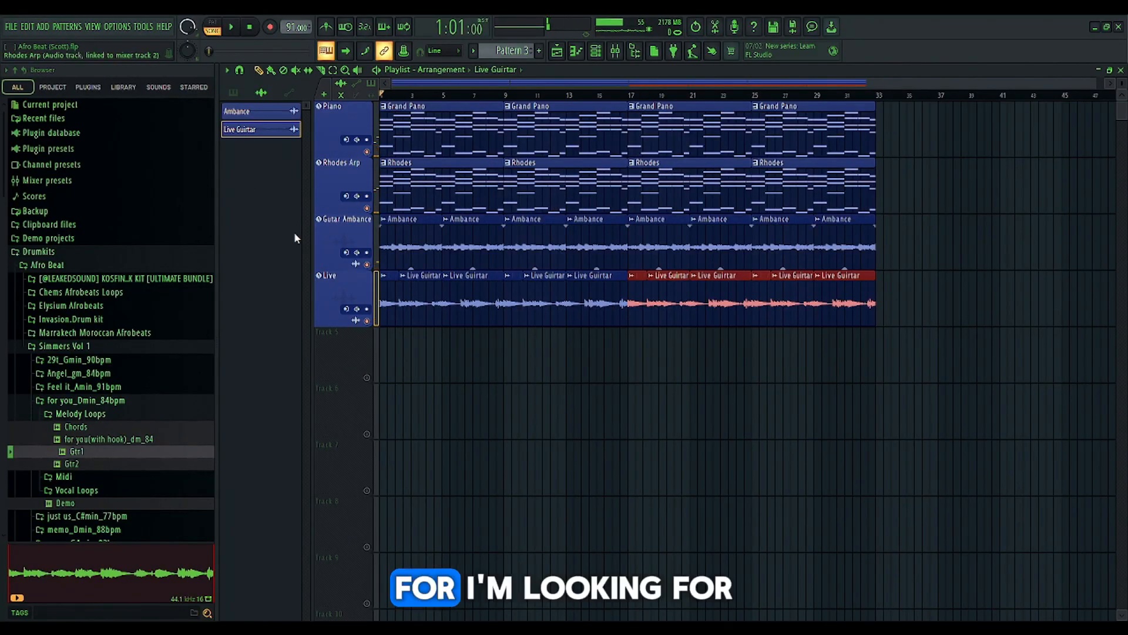
{"action": "left_click", "coordinate": [443, 165]}
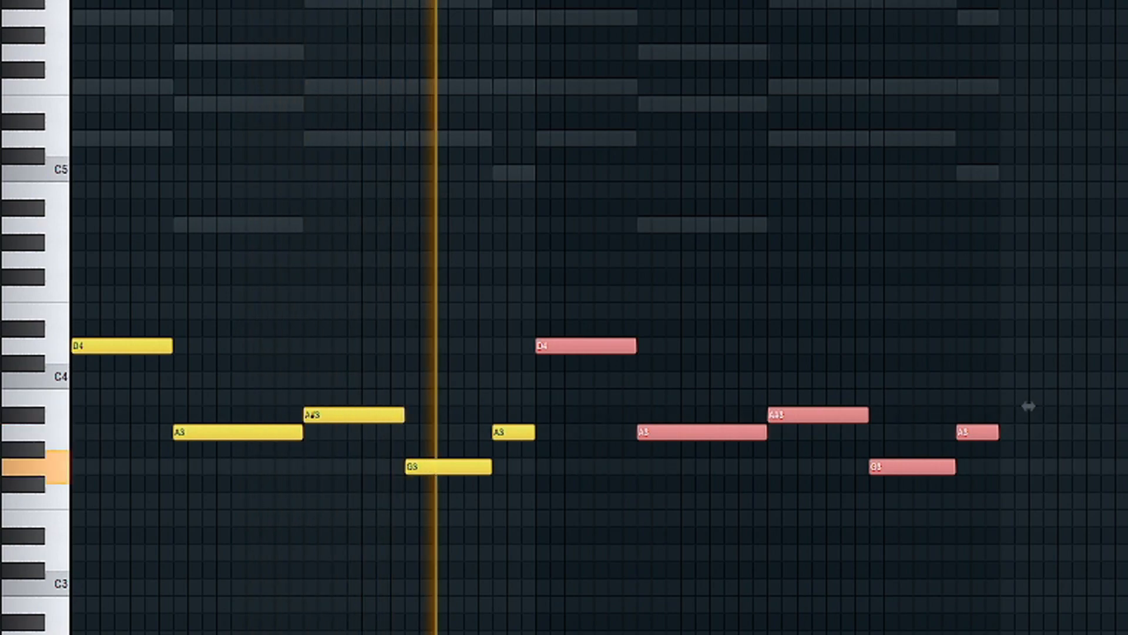
Add a short G#4 slide note late in bar 3 of the Deep Resonance bass line, before the G4 note
{"action": "key", "text": "space"}
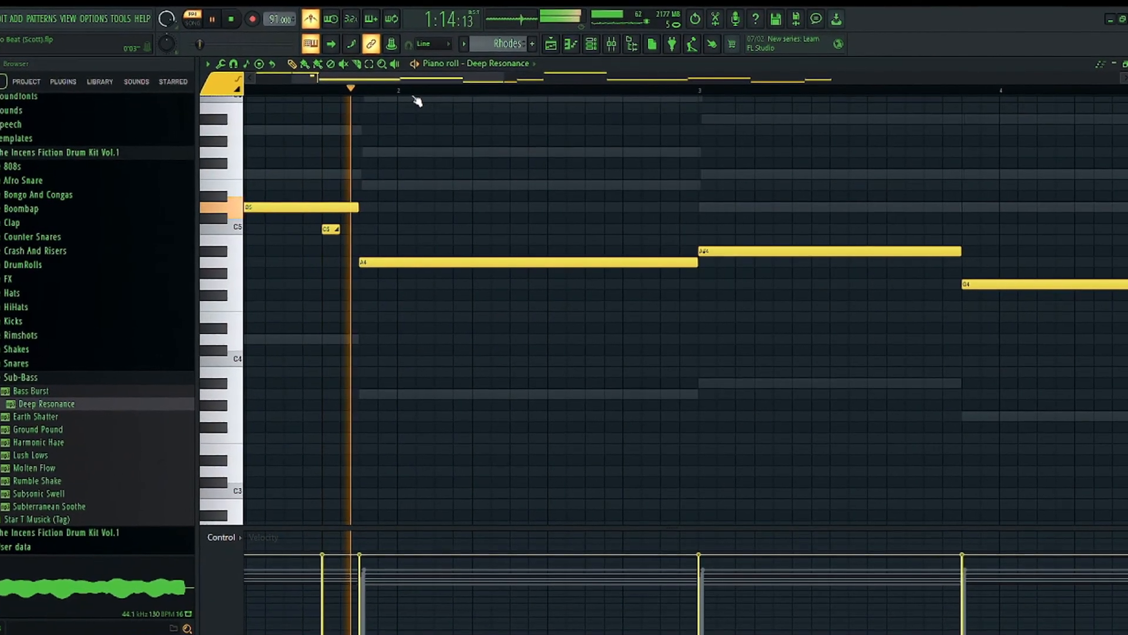
{"action": "scroll", "coordinate": [414, 98], "scroll_direction": "down", "scroll_amount": 3}
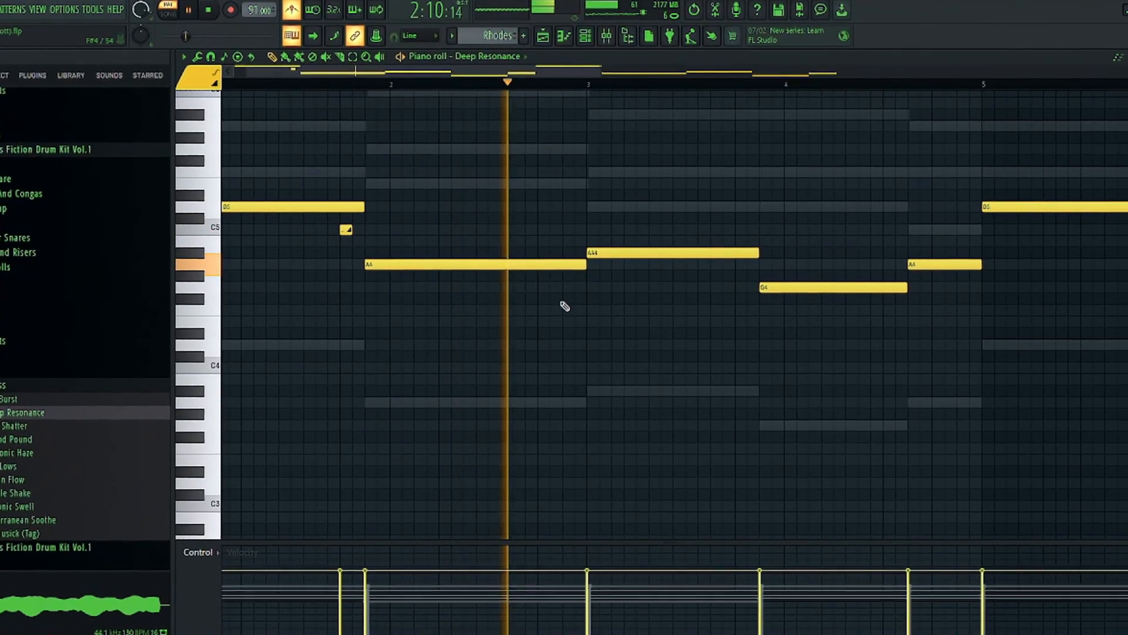
{"action": "key", "text": "space"}
{"action": "left_click", "coordinate": [727, 280]}
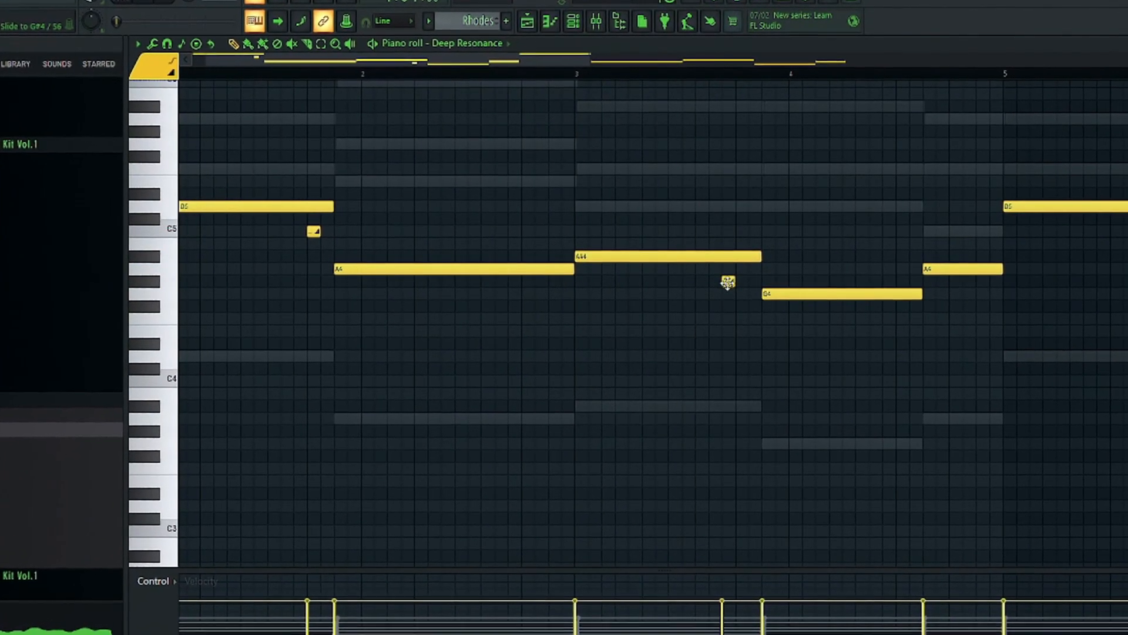
{"action": "key", "text": "space"}
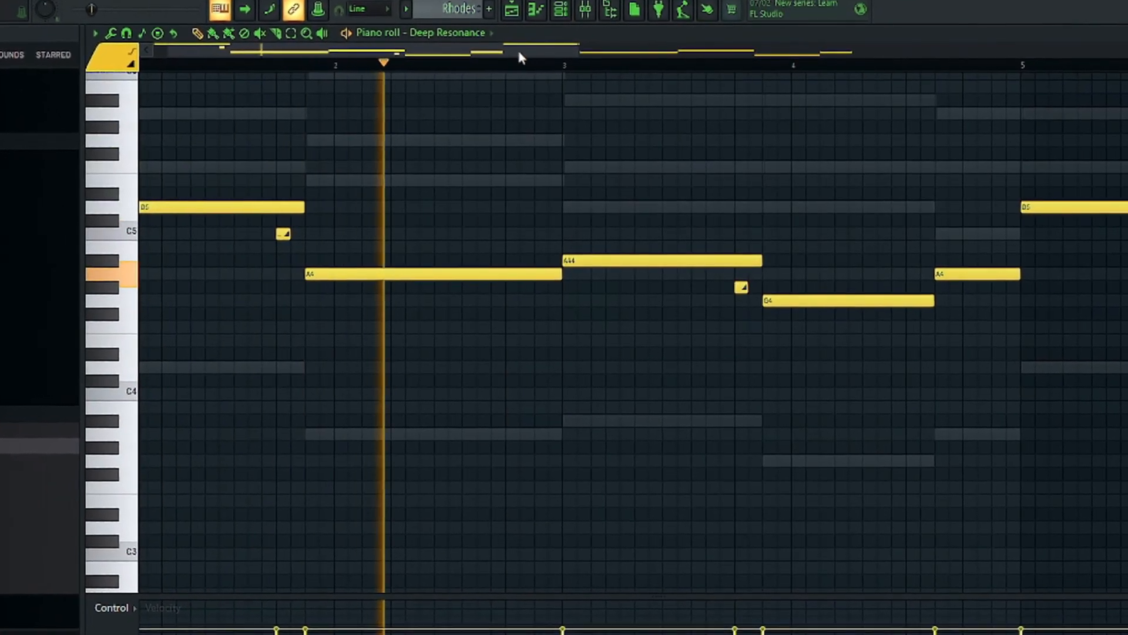
Add short Deep Resonance slide notes at C5 late in bar 5, G4 late in bar 6 and C5 late in bar 7
{"action": "left_click_drag", "start_coordinate": [517, 56], "coordinate": [611, 74]}
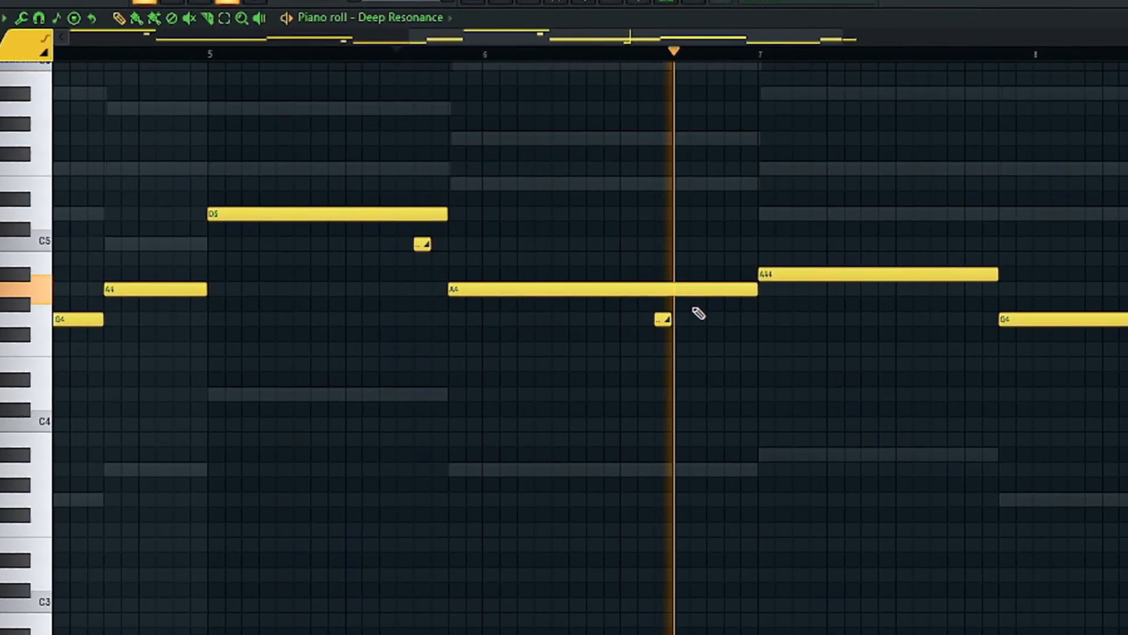
{"action": "scroll", "coordinate": [747, 54], "scroll_direction": "down", "scroll_amount": 1}
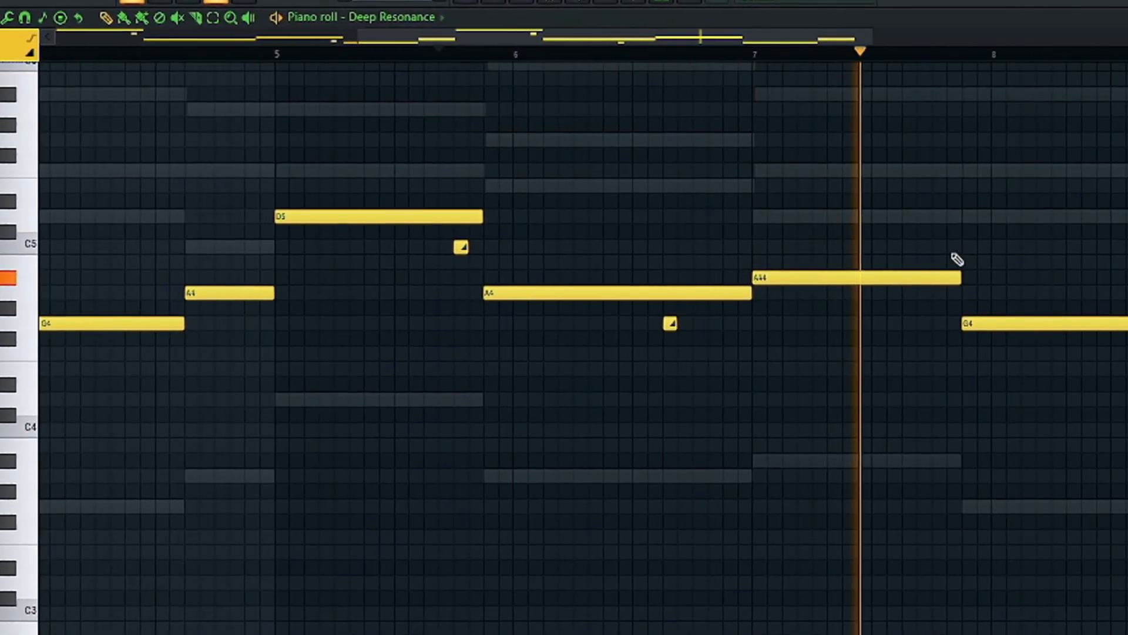
{"action": "left_click", "coordinate": [936, 246]}
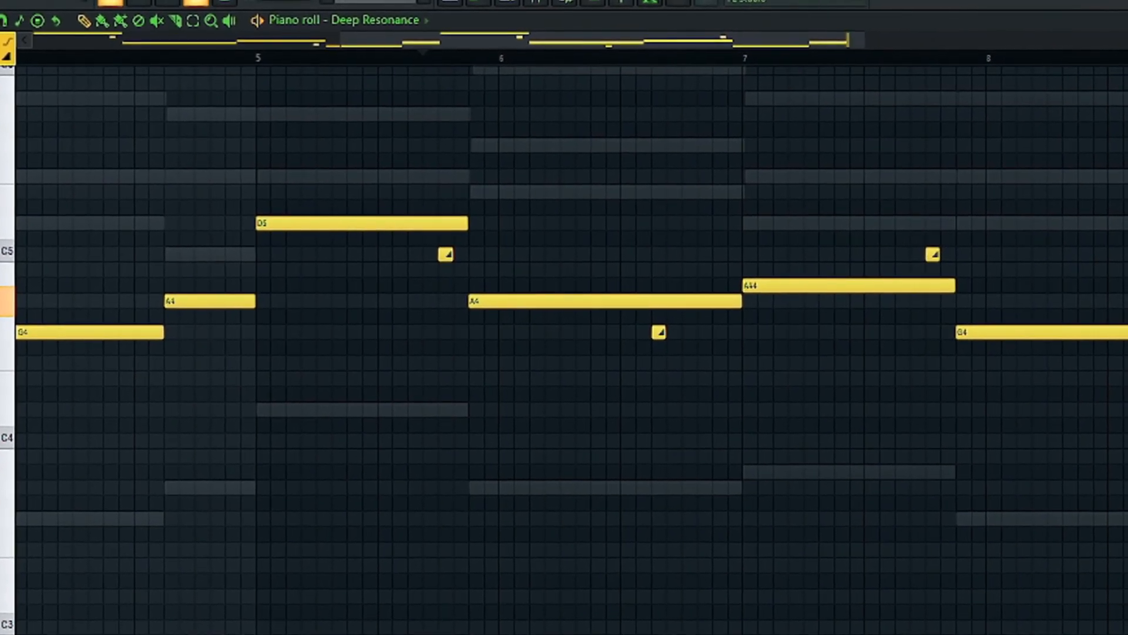
{"action": "scroll", "coordinate": [997, 68], "scroll_direction": "down", "scroll_amount": 2}
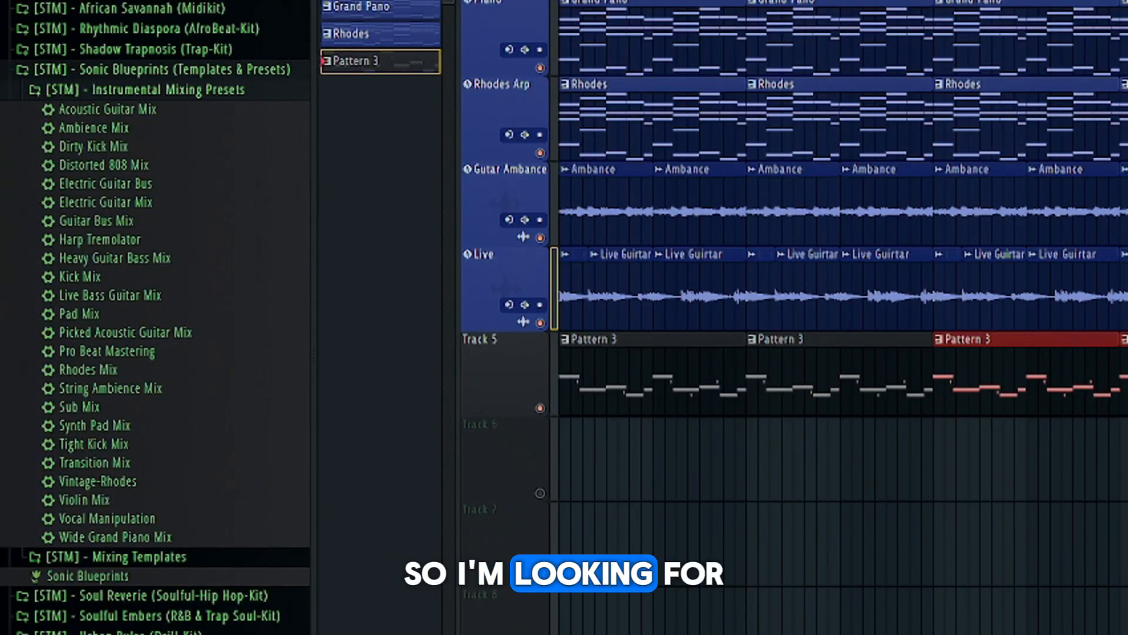
Audition the arrangement with the sub bass and inspect the Bass One settings on the Sub mixer track
{"action": "key", "text": "F9"}
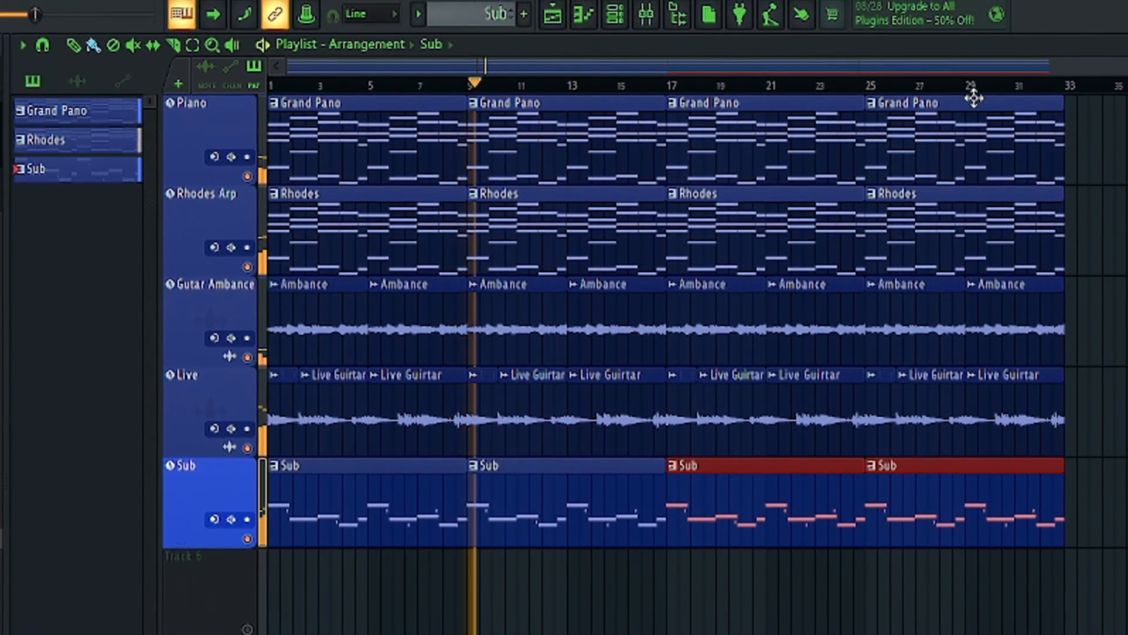
{"action": "key", "text": "space"}
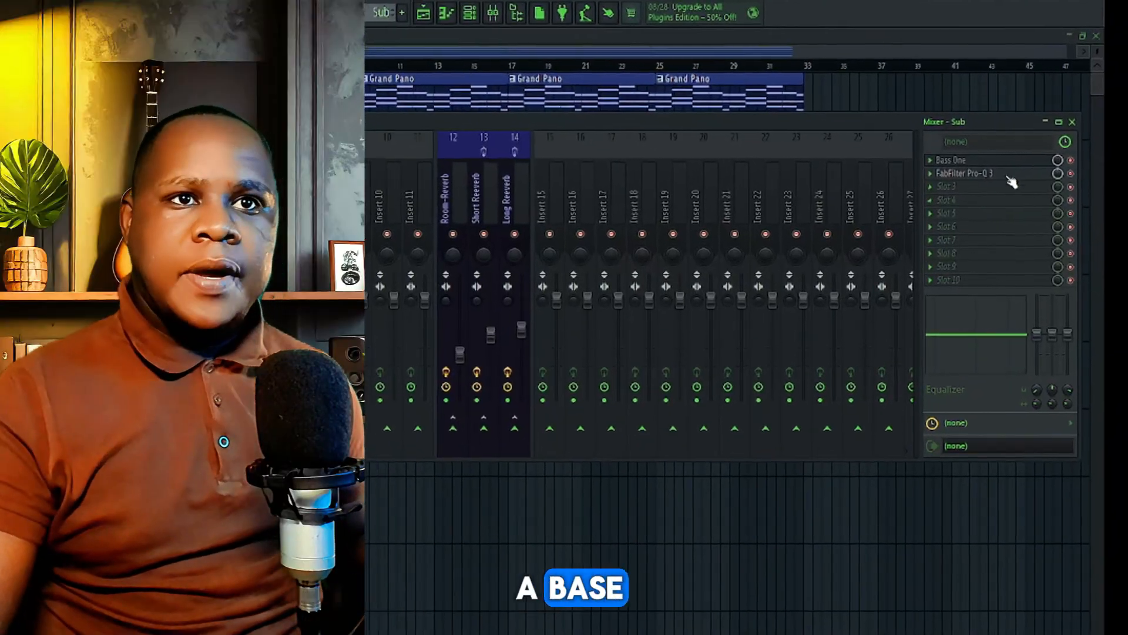
{"action": "left_click", "coordinate": [953, 169]}
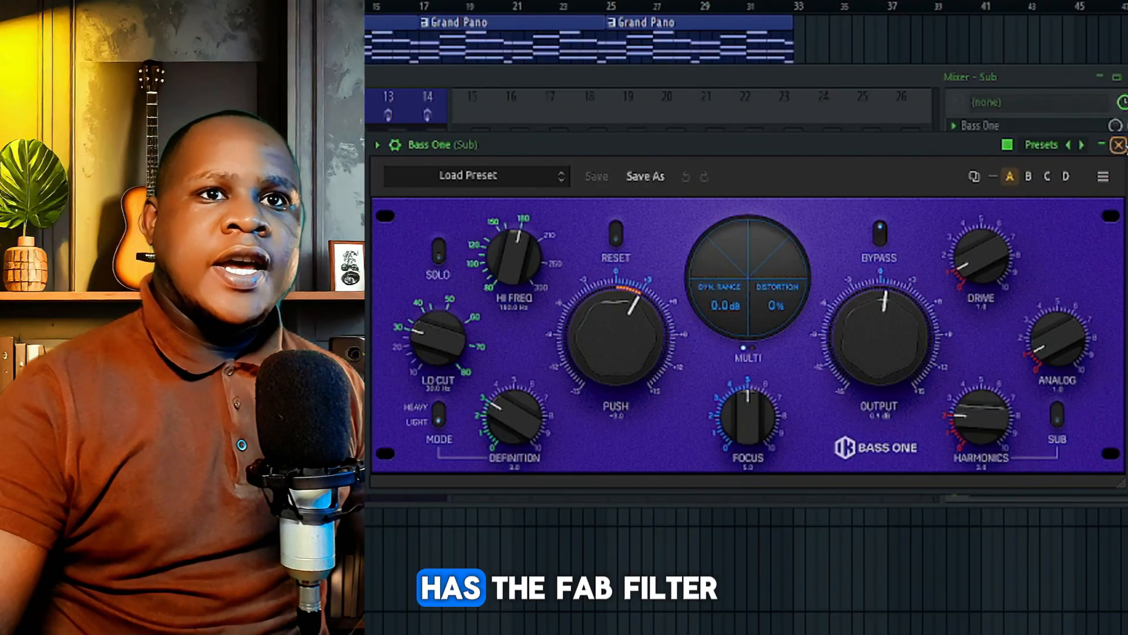
{"action": "left_click", "coordinate": [1118, 145]}
{"action": "left_click", "coordinate": [1034, 142]}
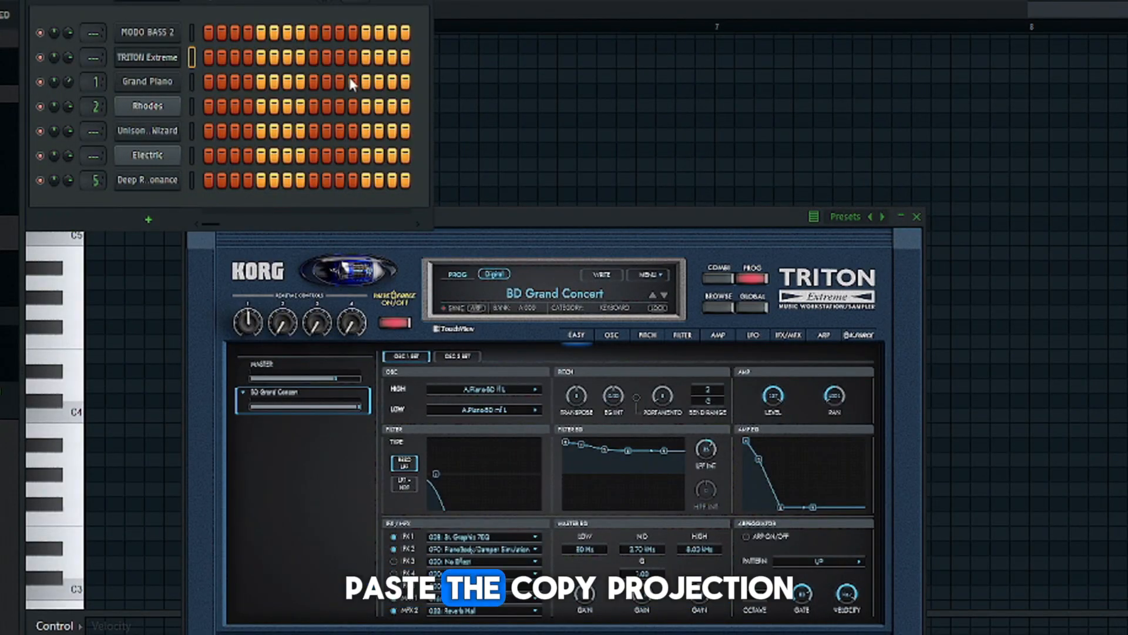
Paste the copied chord progression into the TRITON Extreme channel and load the Largo Strings preset
{"action": "key", "text": "ctrl+v"}
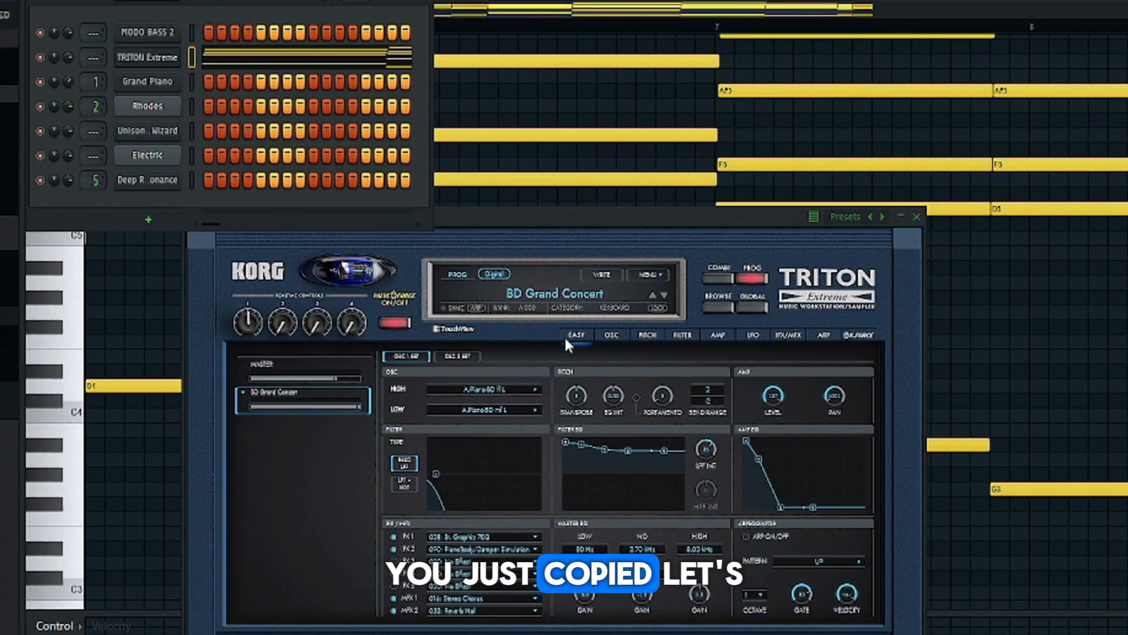
{"action": "left_click", "coordinate": [578, 294]}
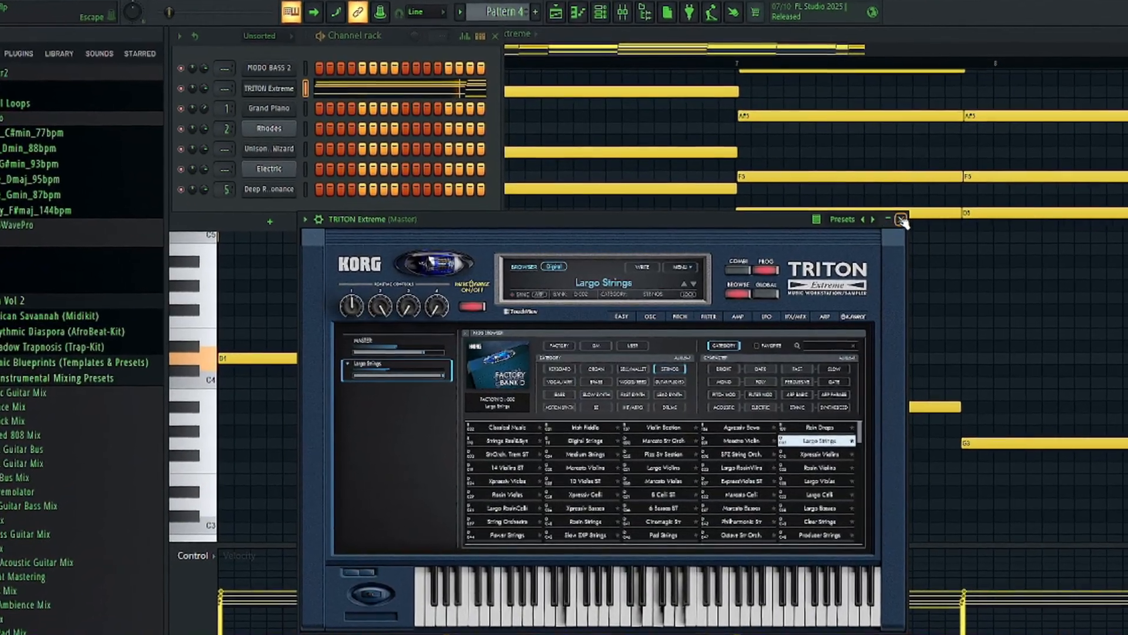
{"action": "left_click", "coordinate": [885, 223]}
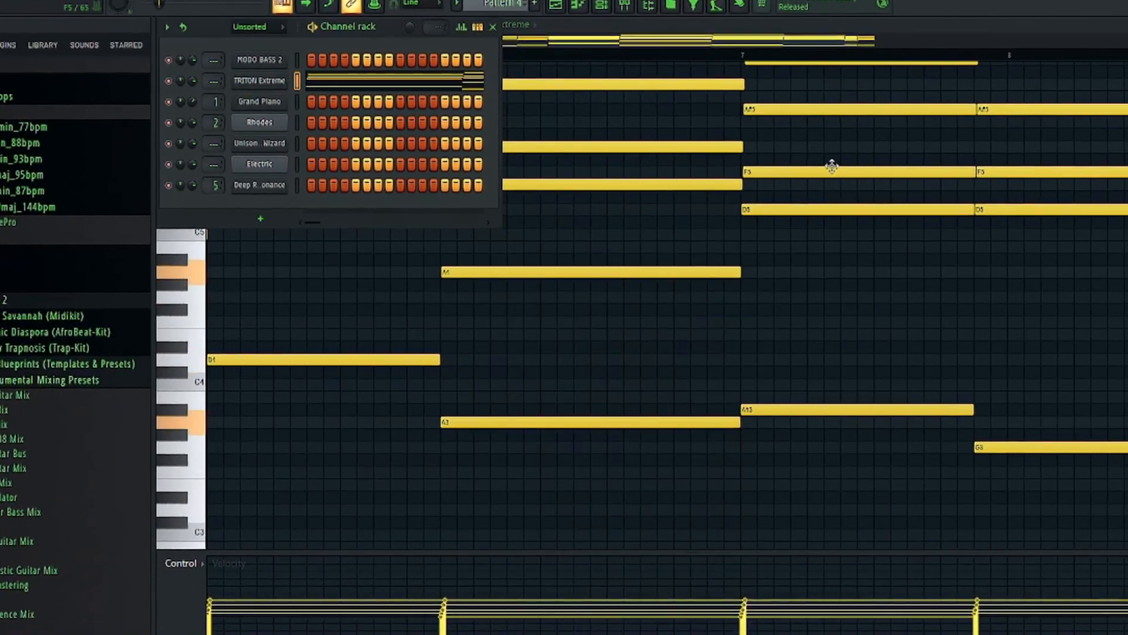
{"action": "scroll", "coordinate": [654, 23], "scroll_direction": "down", "scroll_amount": 5}
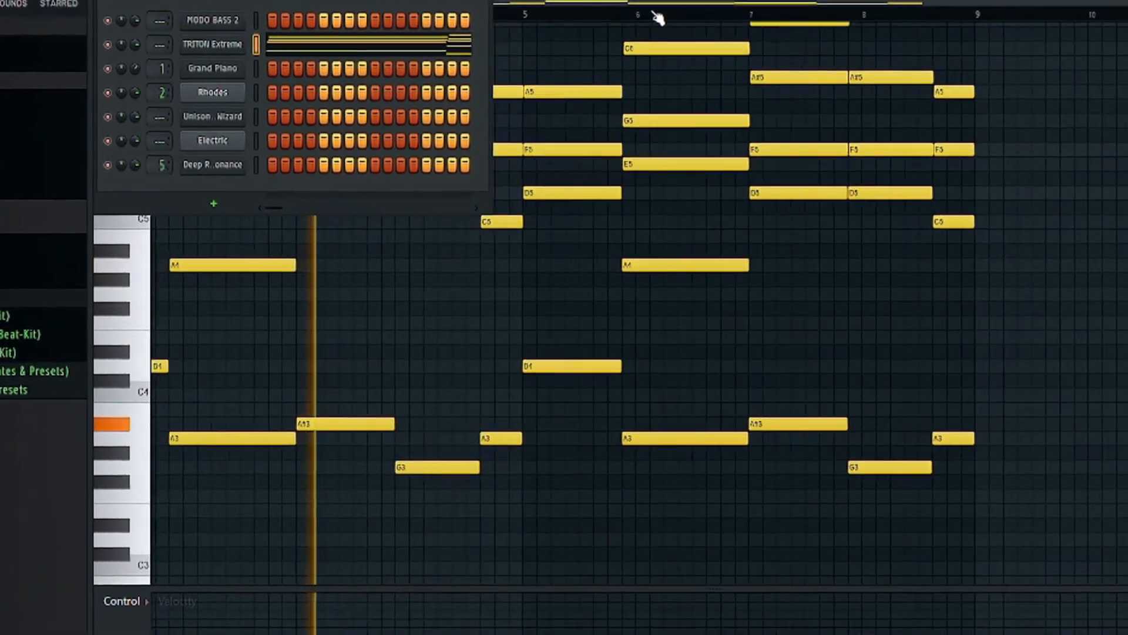
{"action": "scroll", "coordinate": [658, 16], "scroll_direction": "down", "scroll_amount": 1}
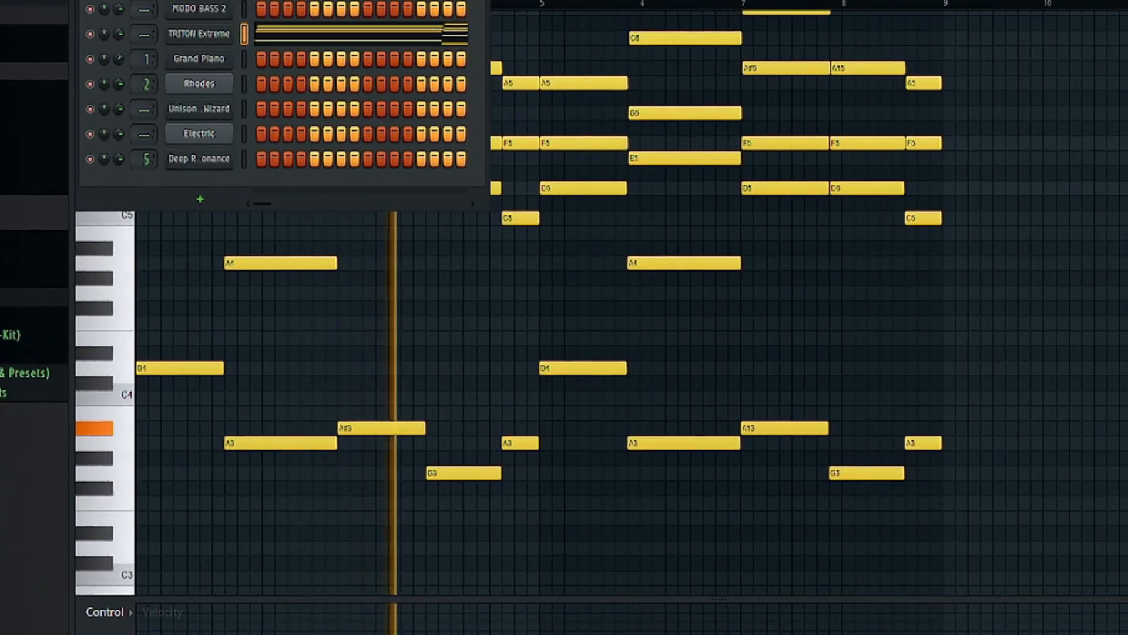
{"action": "left_click", "coordinate": [634, 4]}
{"action": "scroll", "coordinate": [604, 48], "scroll_direction": "up", "scroll_amount": 4}
{"action": "scroll", "coordinate": [605, 50], "scroll_direction": "down", "scroll_amount": 2}
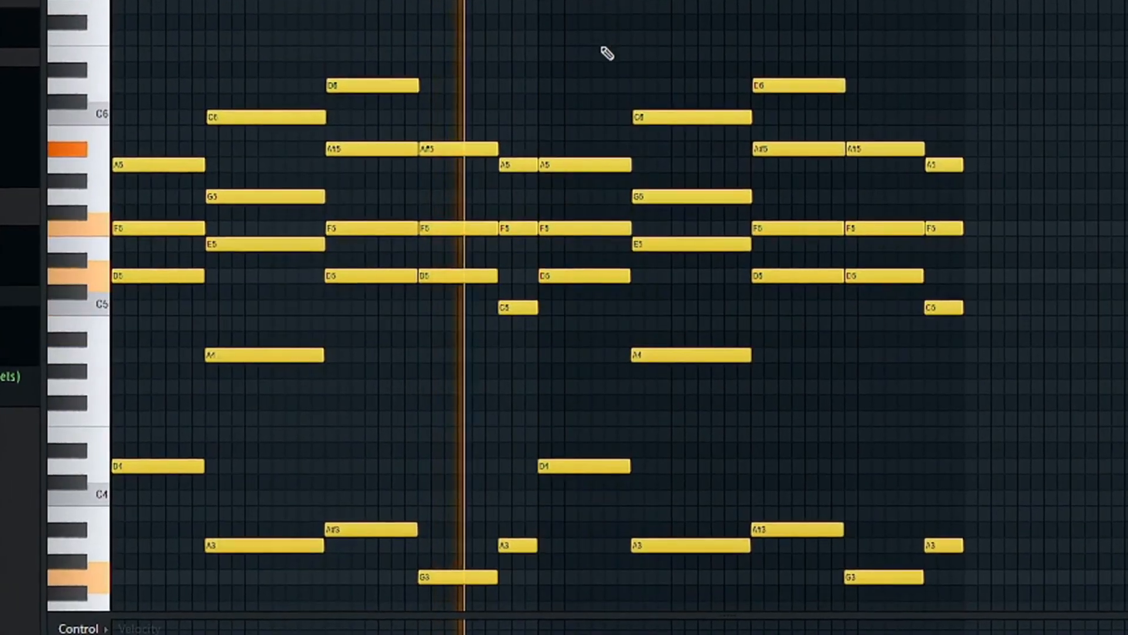
{"action": "scroll", "coordinate": [607, 54], "scroll_direction": "down", "scroll_amount": 3}
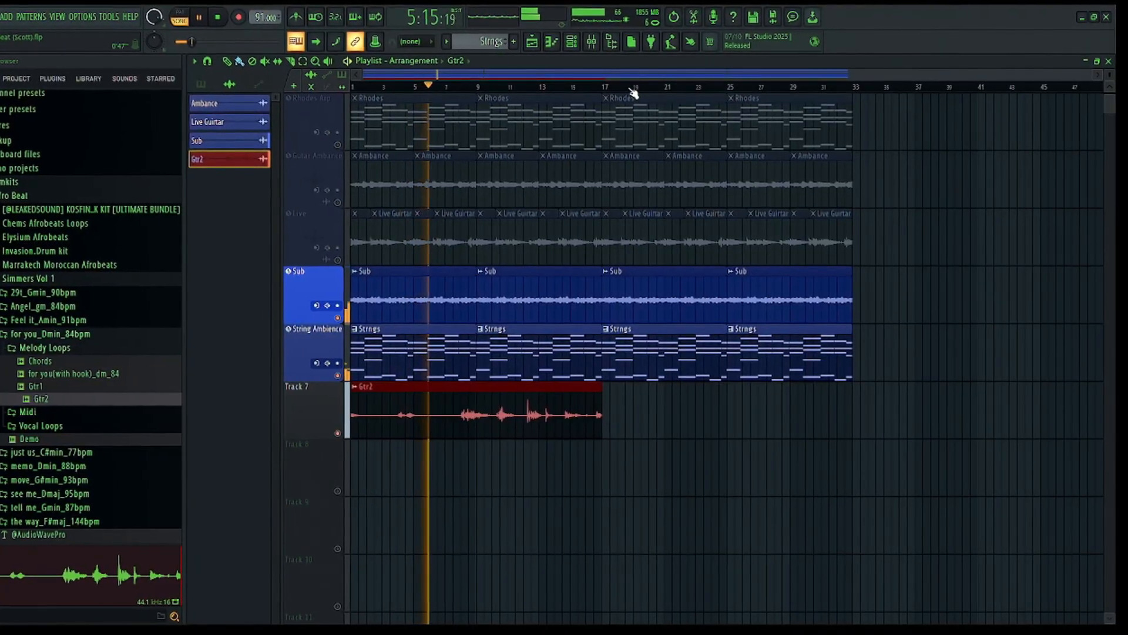
Close the Gtr2 clip's settings and place a second copy of the clip at bar 17 on Track 7
{"action": "scroll", "coordinate": [630, 82], "scroll_direction": "up", "scroll_amount": 3}
{"action": "scroll", "coordinate": [632, 85], "scroll_direction": "down", "scroll_amount": 4}
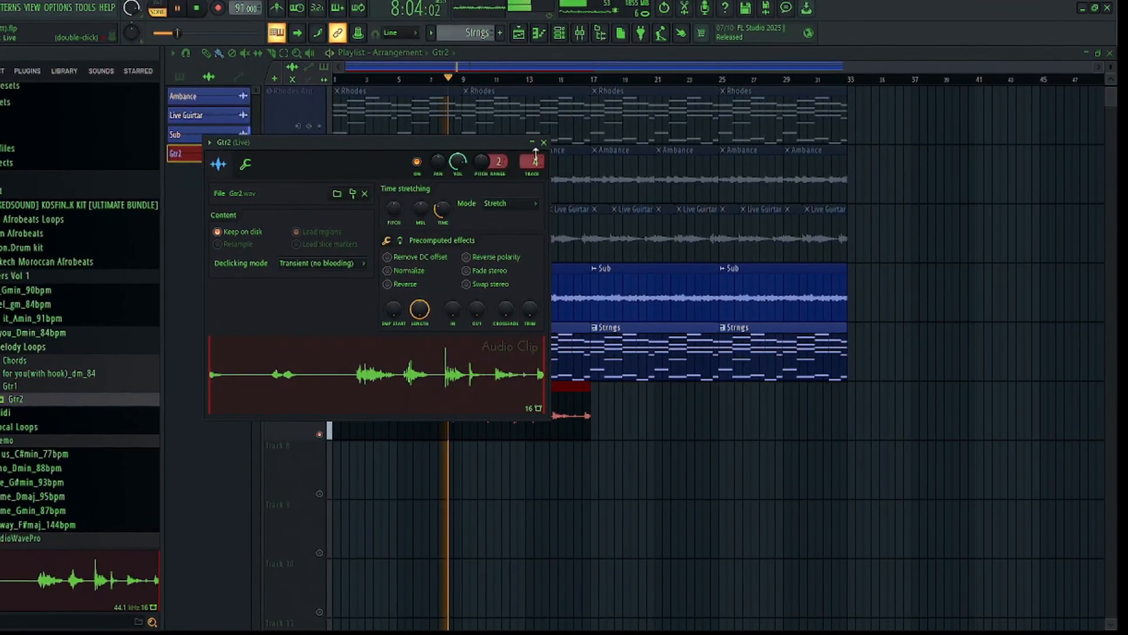
{"action": "left_click", "coordinate": [543, 142]}
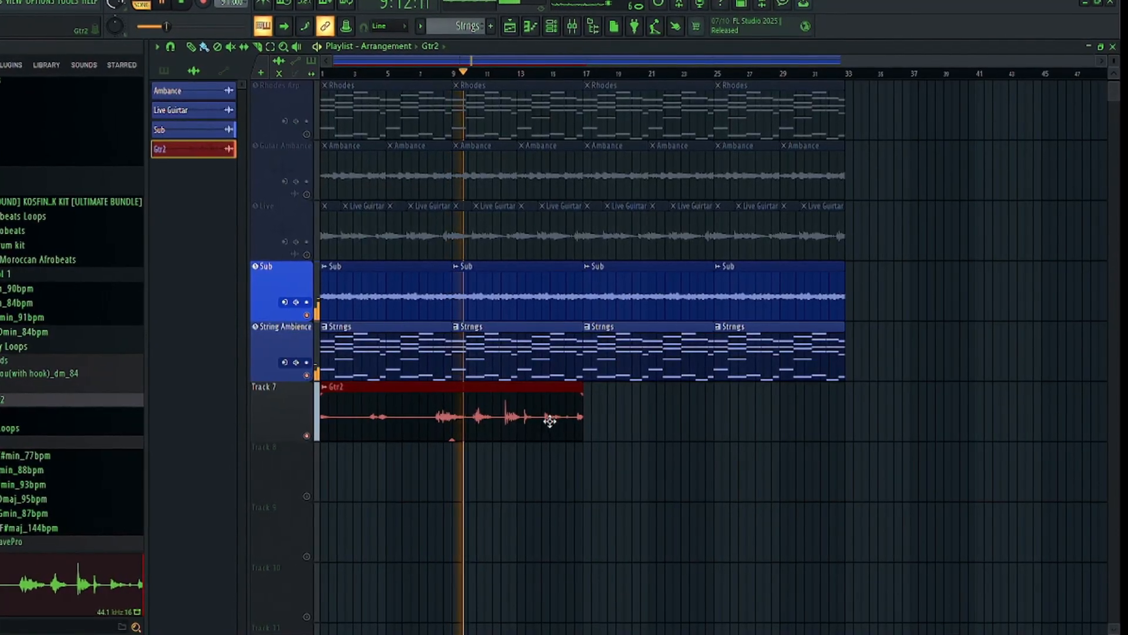
{"action": "left_click", "coordinate": [593, 418]}
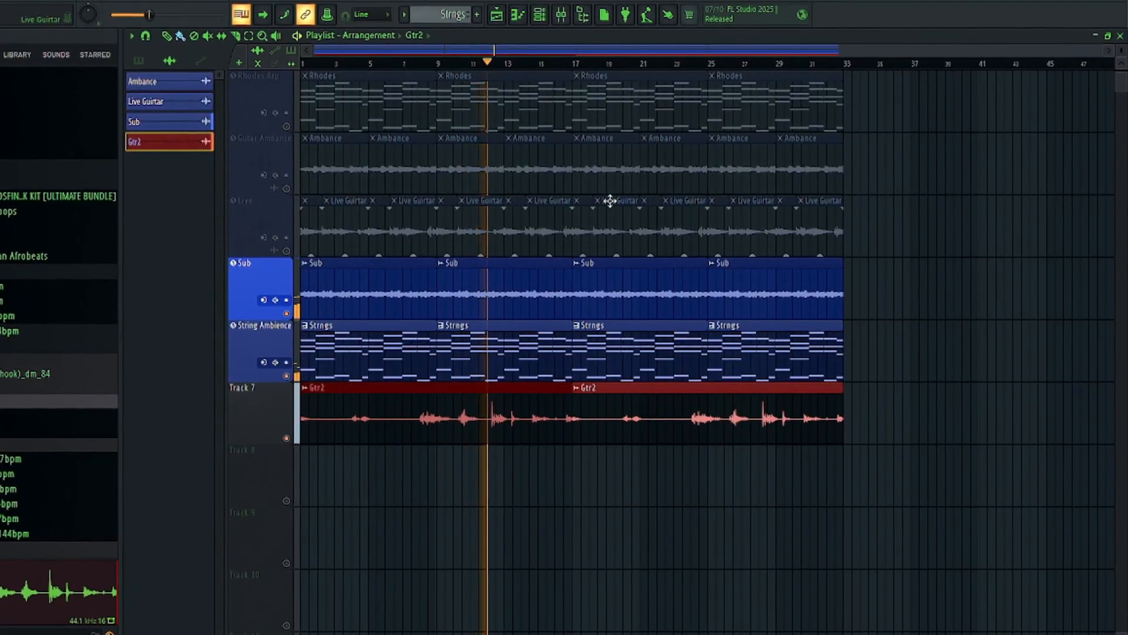
Check the mixer levels and the Violin track's effects chain and reverb sends during playback
{"action": "left_click", "coordinate": [558, 11]}
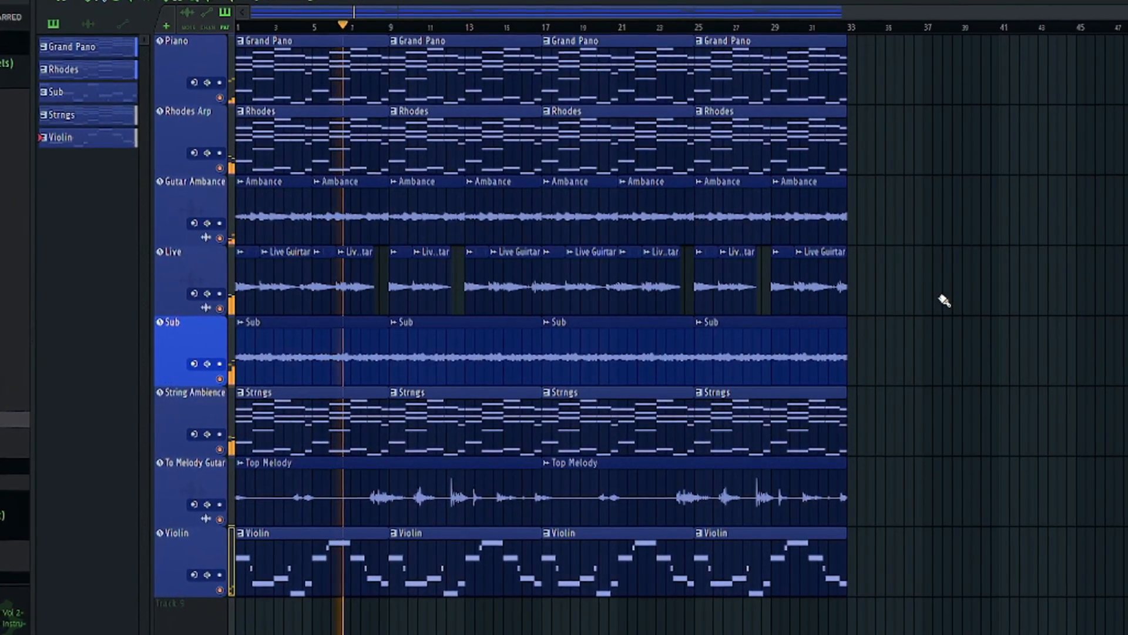
{"action": "key", "text": "F9"}
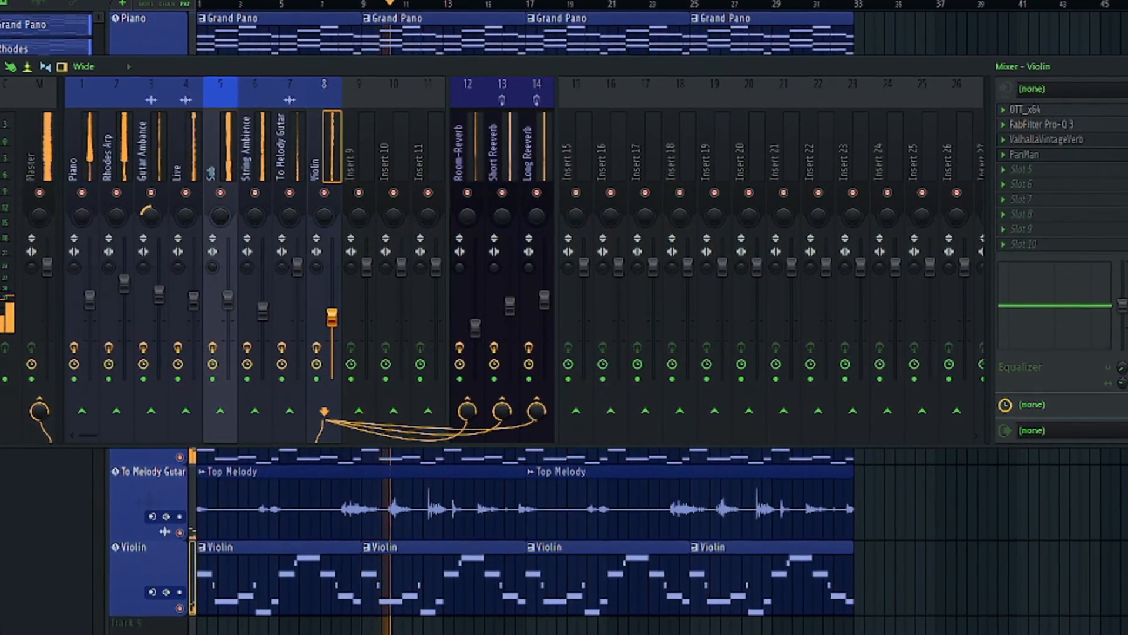
{"action": "key", "text": "F9"}
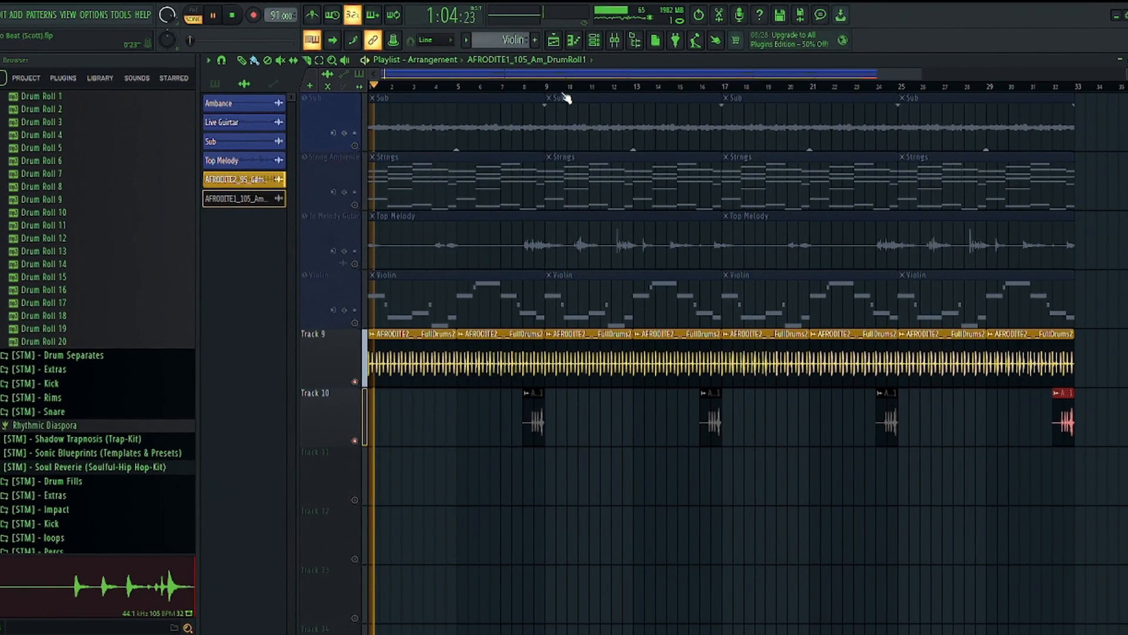
Duplicate the three C5 notes of the Rim 2 pattern into the following bar
{"action": "scroll", "coordinate": [566, 97], "scroll_direction": "down", "scroll_amount": 2}
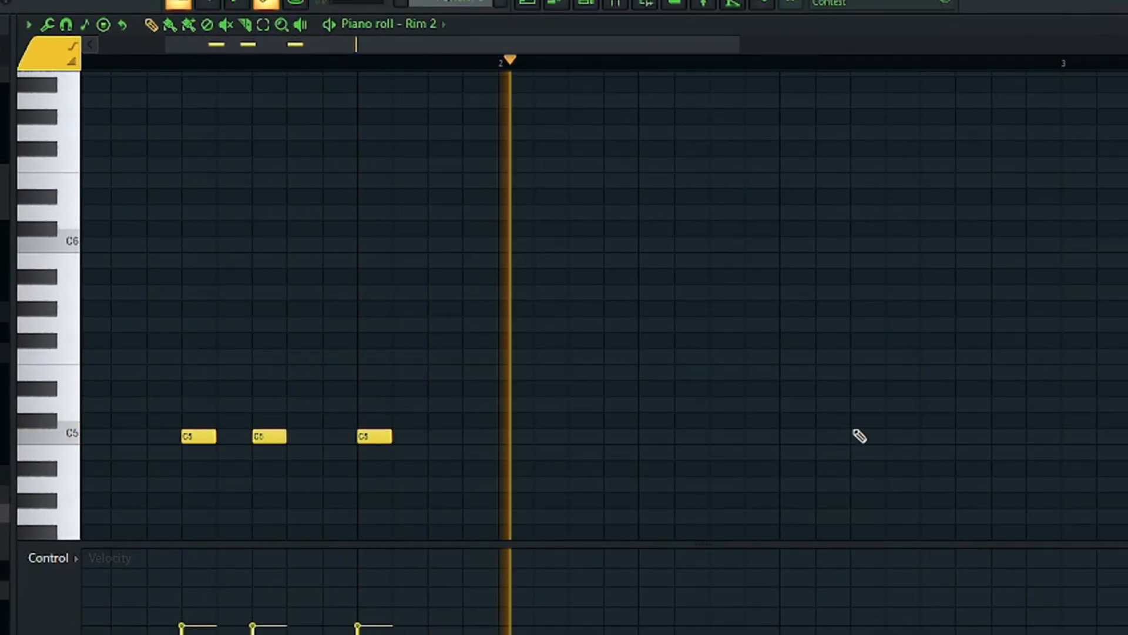
{"action": "key", "text": "space"}
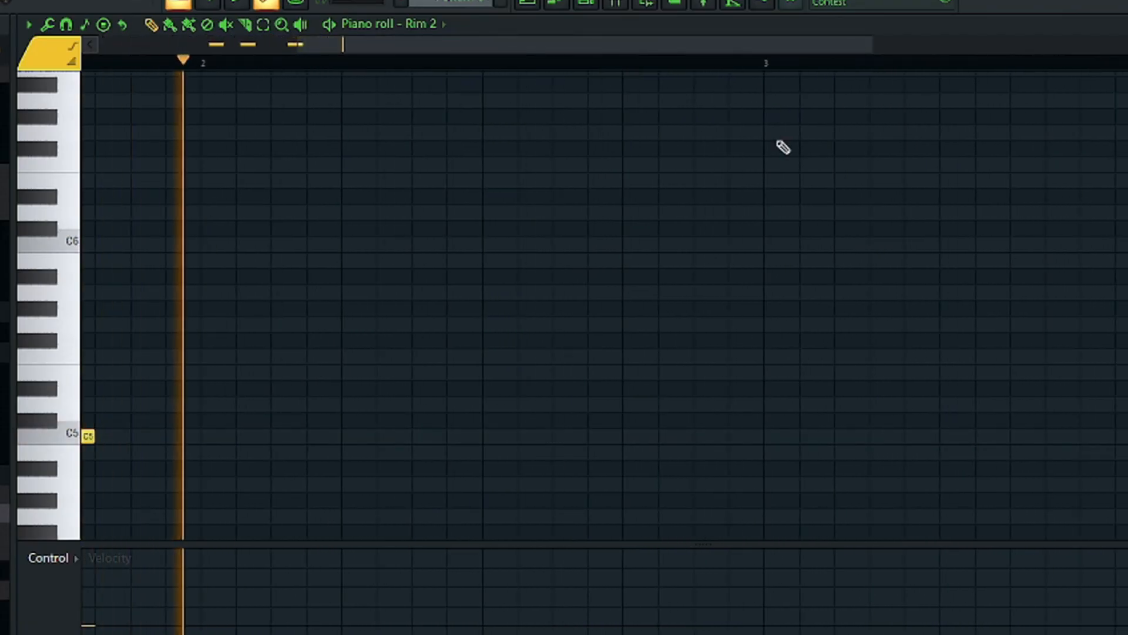
{"action": "scroll", "coordinate": [732, 53], "scroll_direction": "down", "scroll_amount": 3}
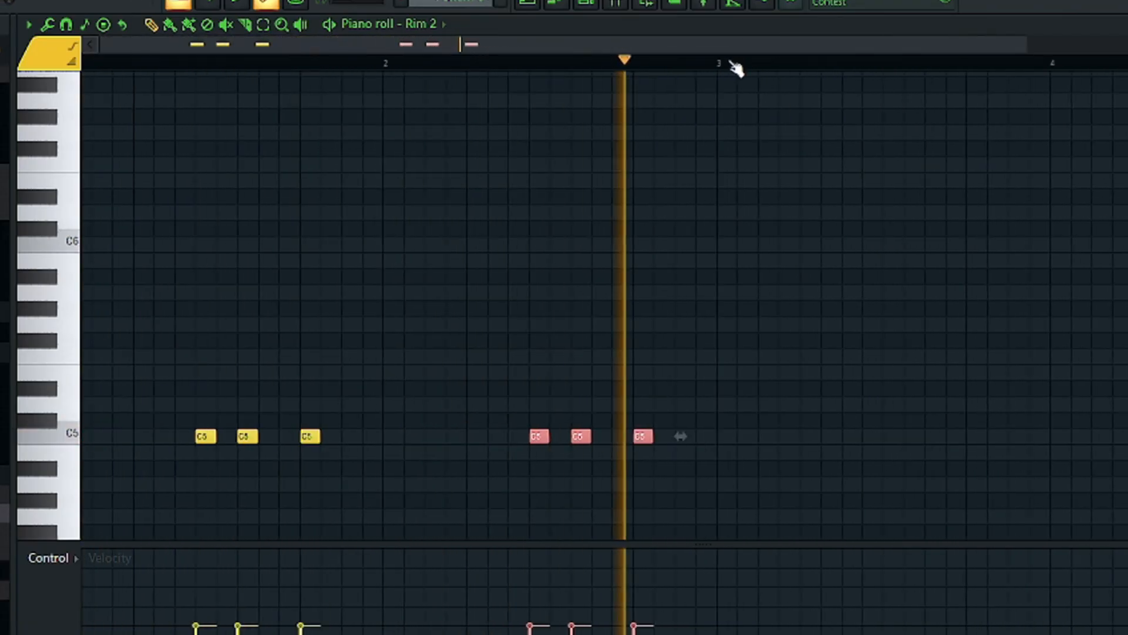
{"action": "key", "text": "space"}
Add three more C5 hits at two-beat intervals to the Impact 1 part and repeat Pattern 7 along Track 12 up to bar 33
{"action": "left_click", "coordinate": [530, 3]}
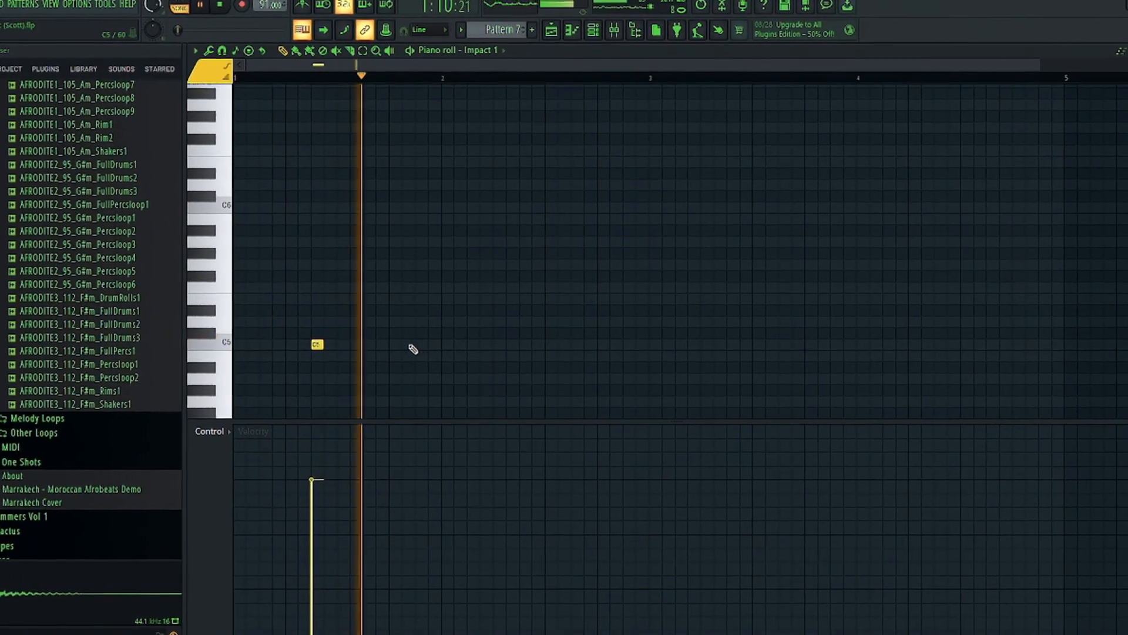
{"action": "left_click", "coordinate": [415, 346]}
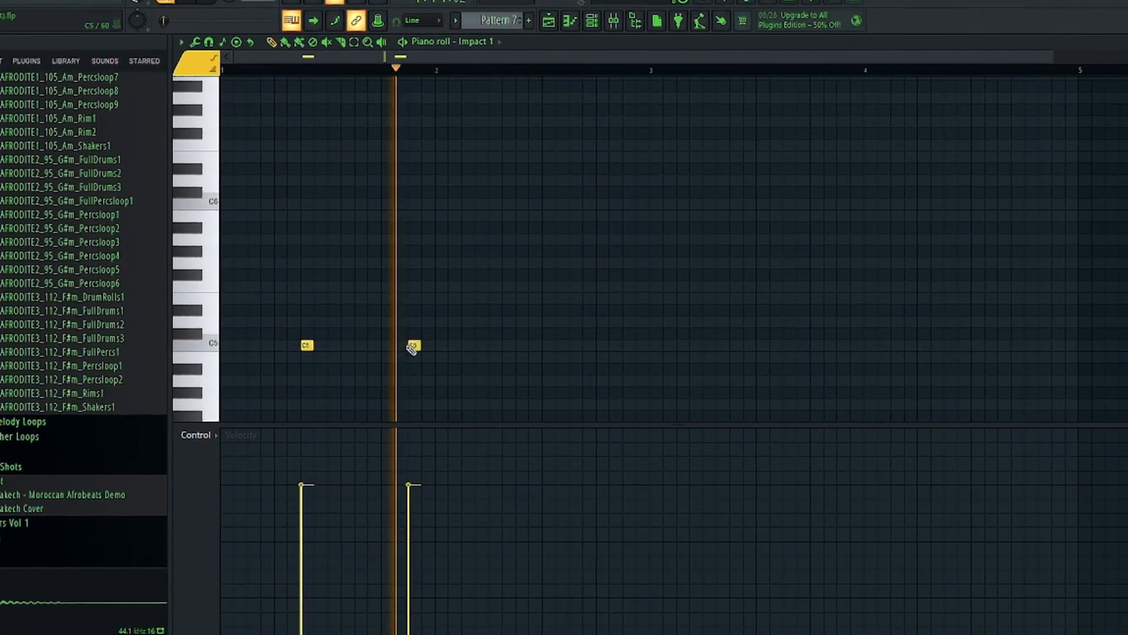
{"action": "left_click", "coordinate": [524, 344]}
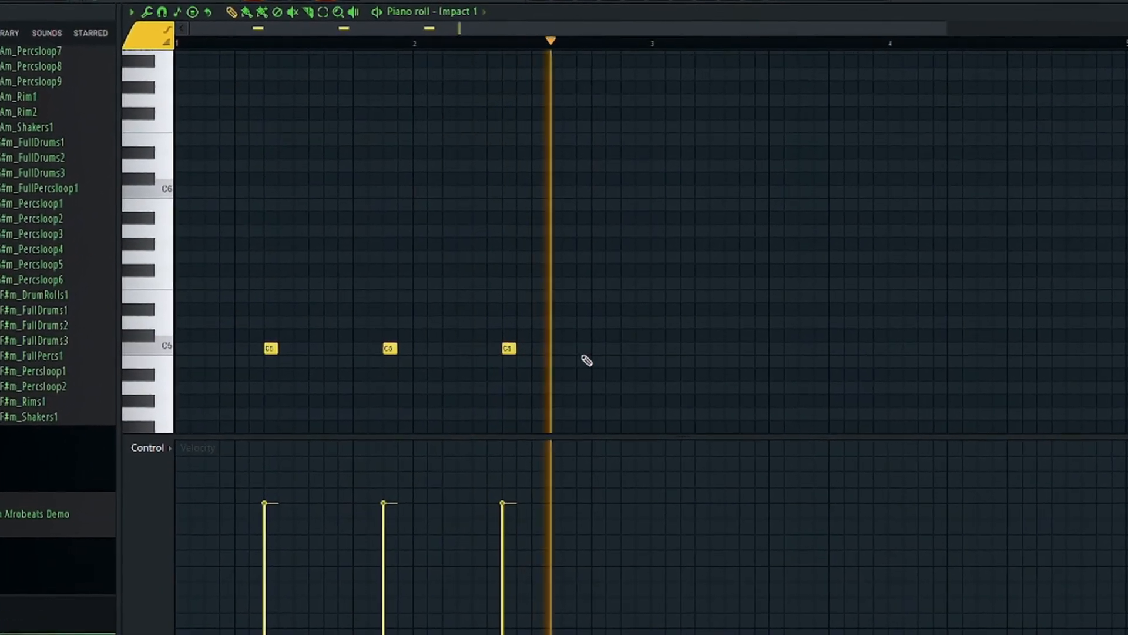
{"action": "left_click", "coordinate": [626, 347]}
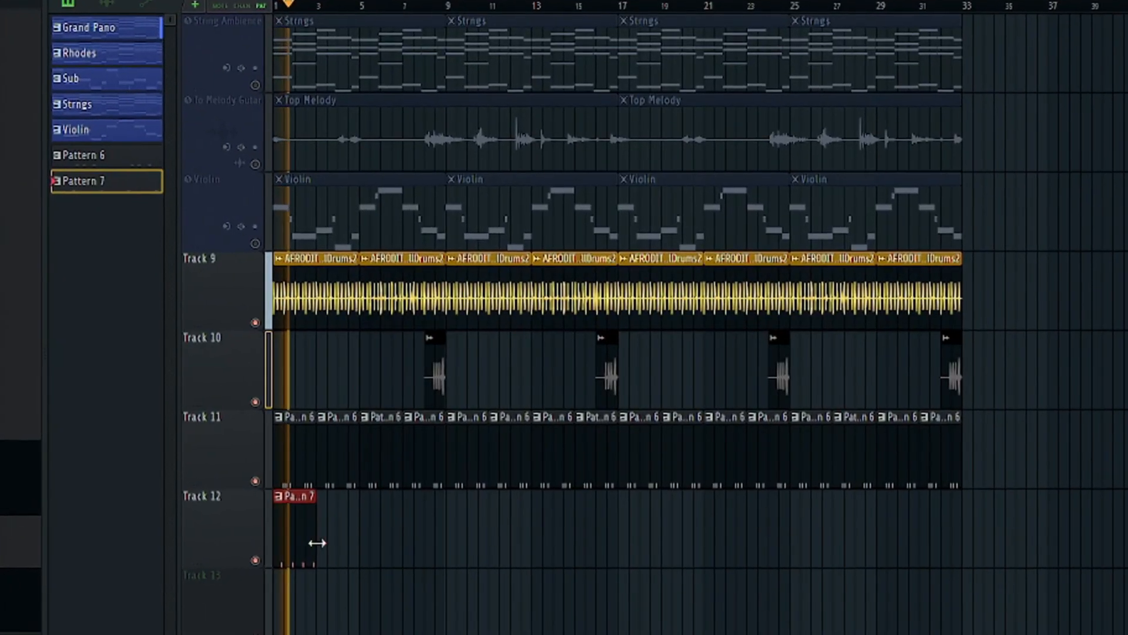
{"action": "left_click_drag", "start_coordinate": [317, 543], "coordinate": [969, 559]}
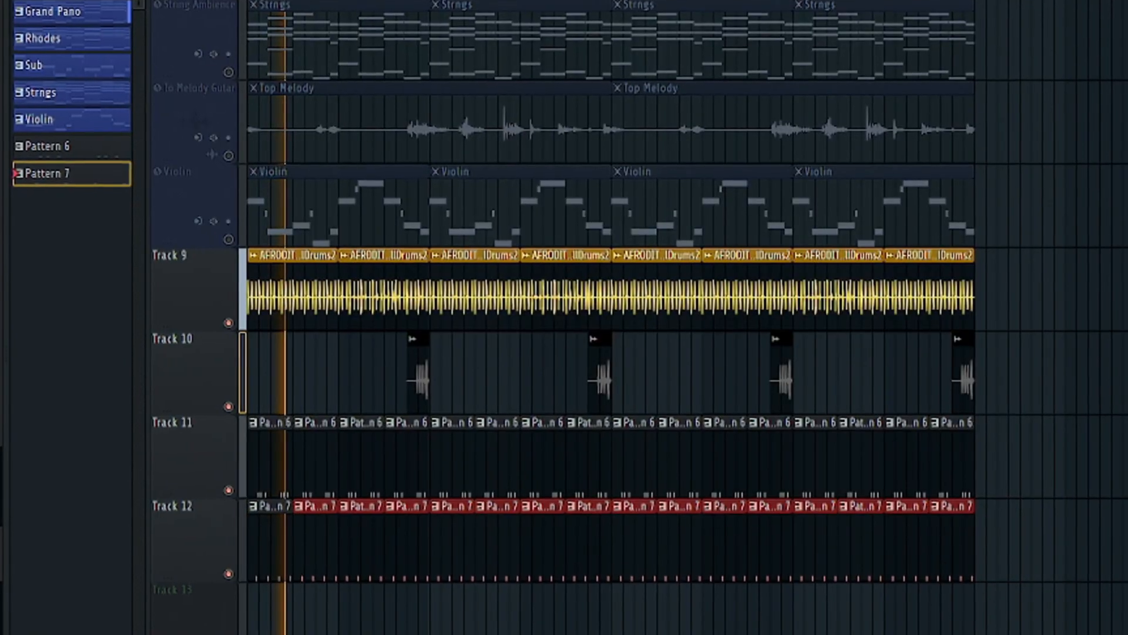
Close the Drum Roll 2 clip's settings and lay out copies of the clip in the bars along Track 13
{"action": "key", "text": "F9"}
{"action": "left_click", "coordinate": [711, 143]}
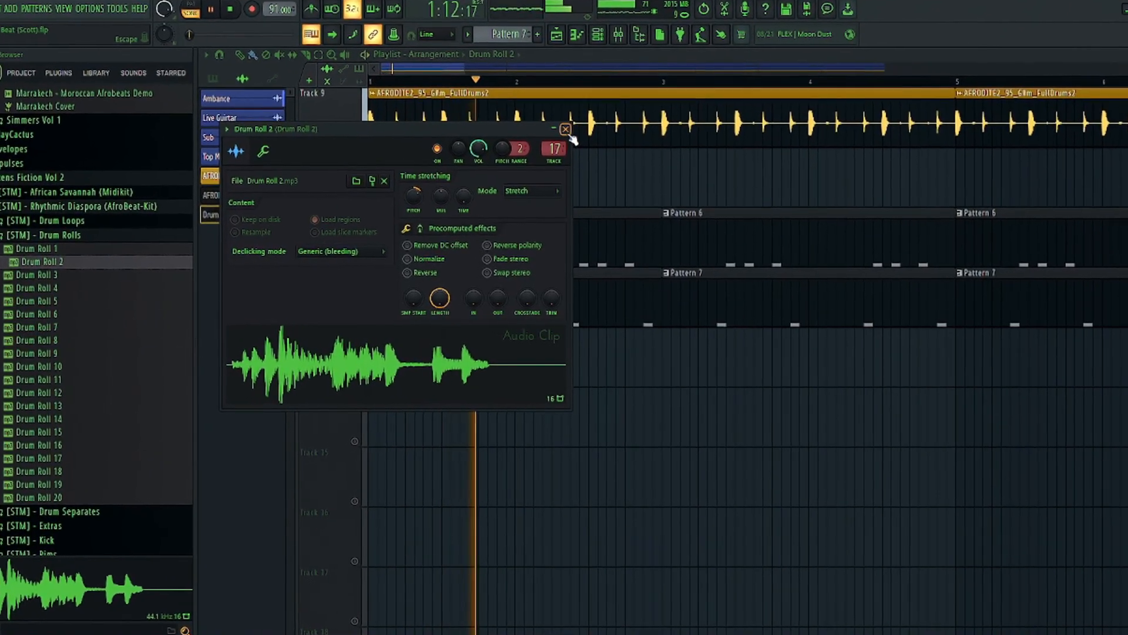
{"action": "left_click", "coordinate": [565, 134]}
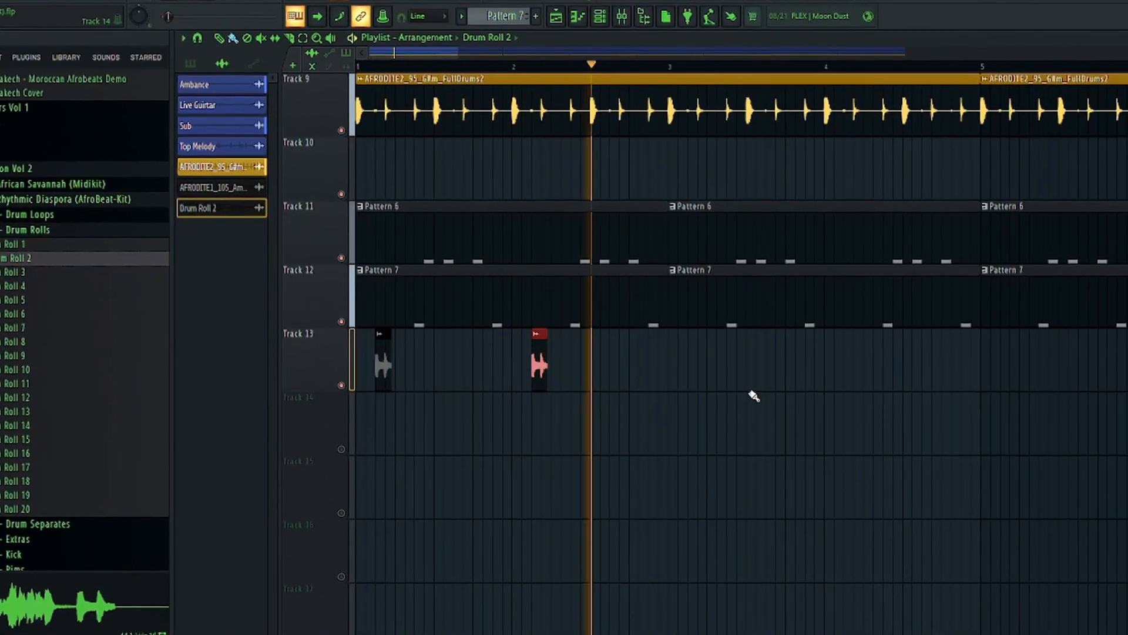
{"action": "left_click", "coordinate": [704, 362]}
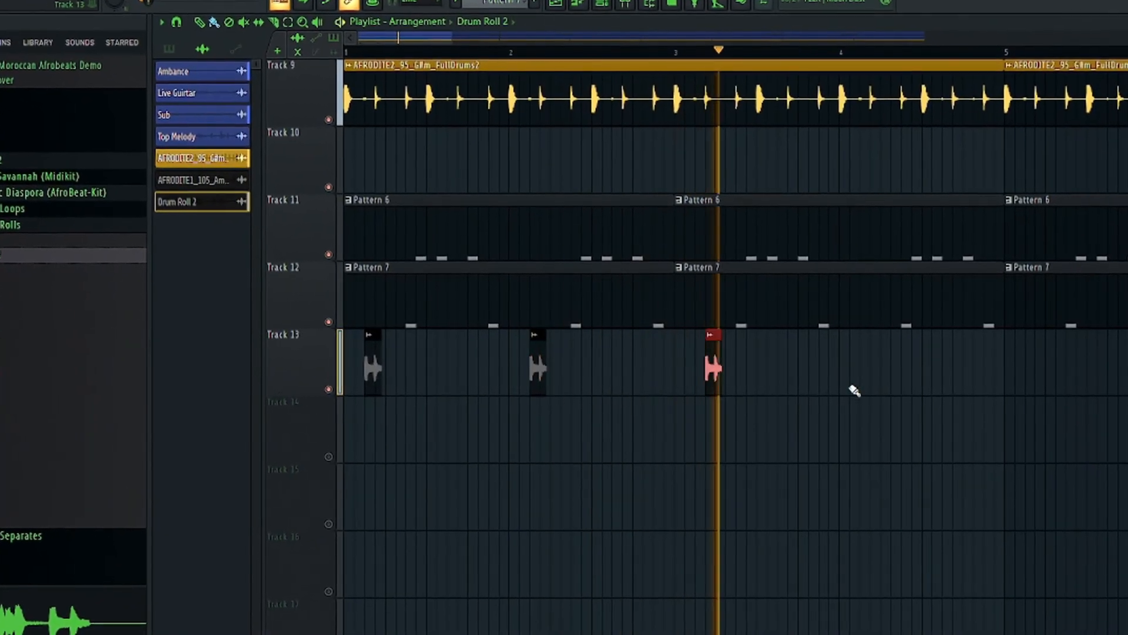
{"action": "right_click", "coordinate": [708, 365]}
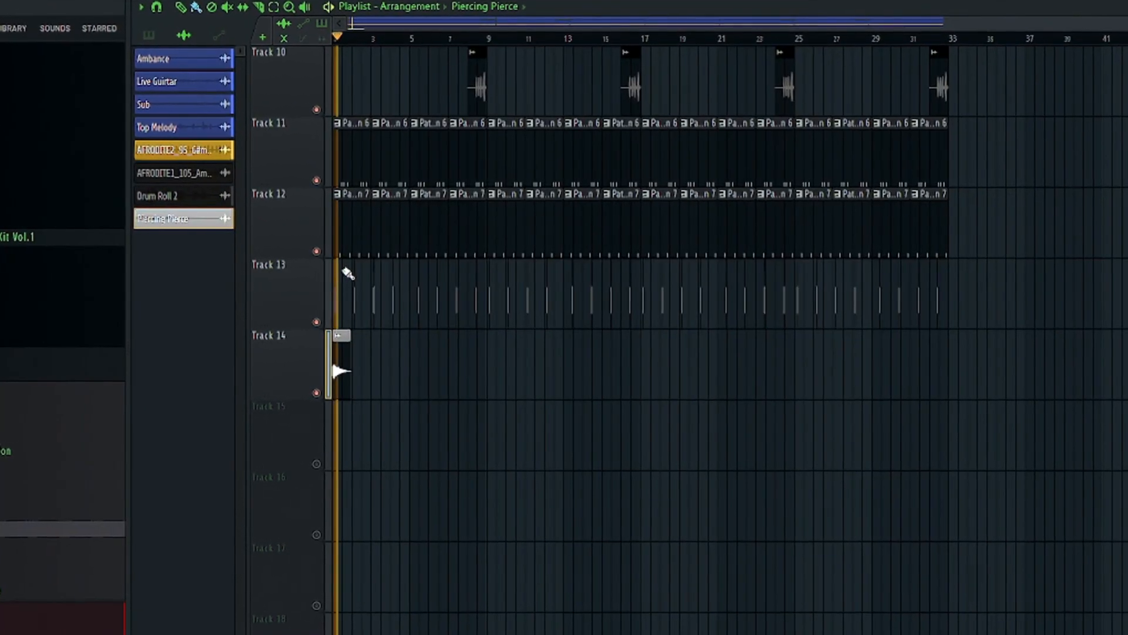
Place copies of the Piercing Pierce crash clip at bars 9, 17 and 25 on Track 14
{"action": "left_click", "coordinate": [488, 365]}
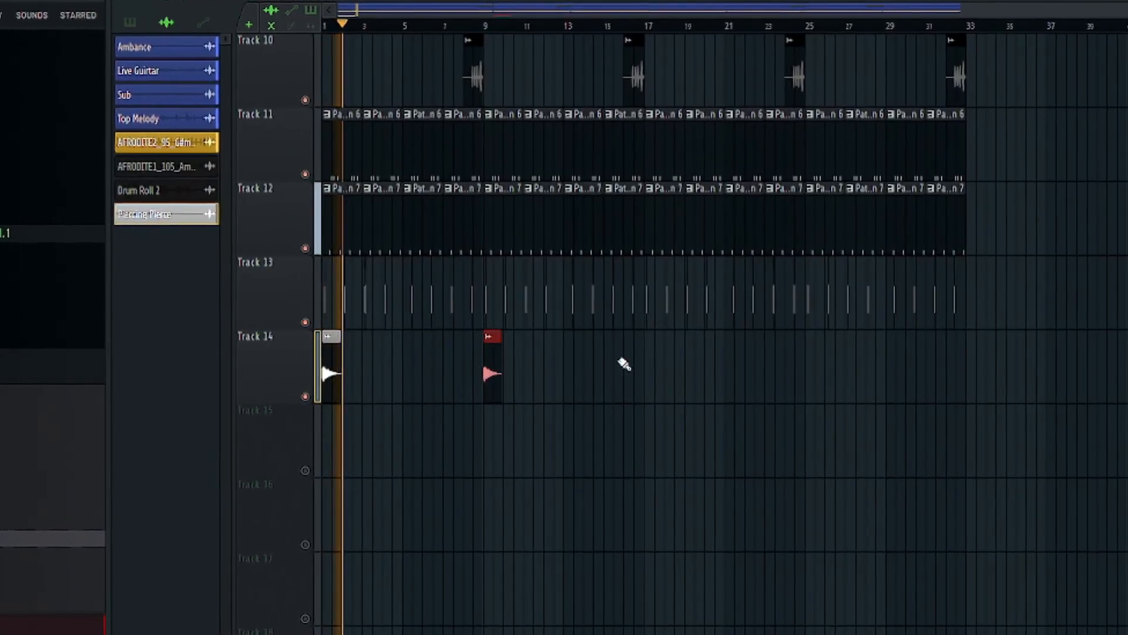
{"action": "double_click", "coordinate": [647, 363]}
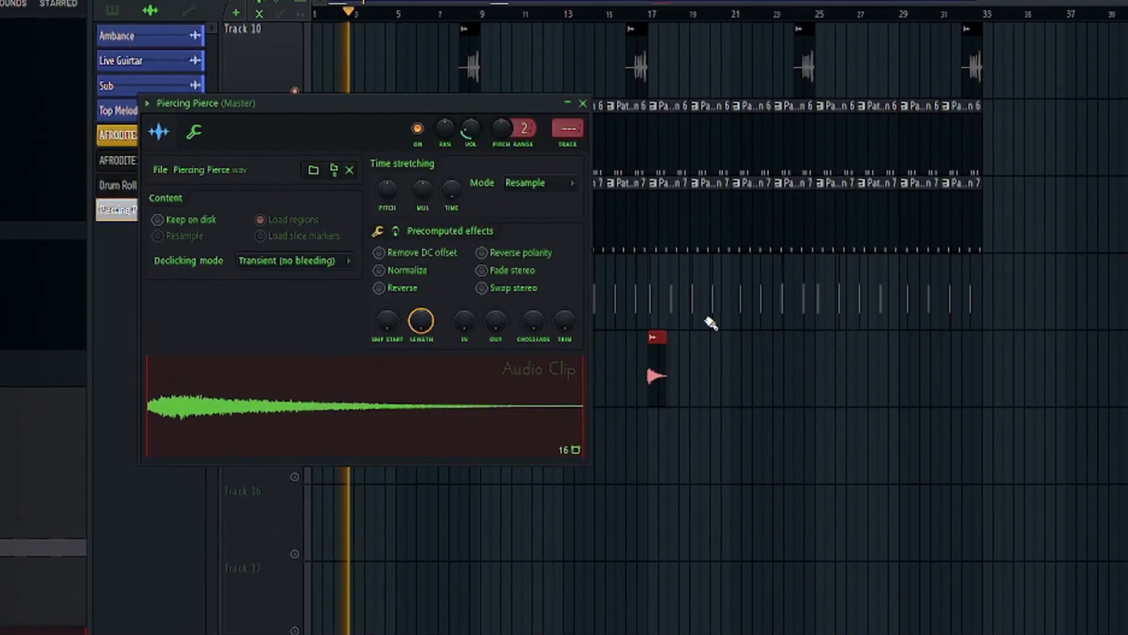
{"action": "left_click", "coordinate": [585, 98]}
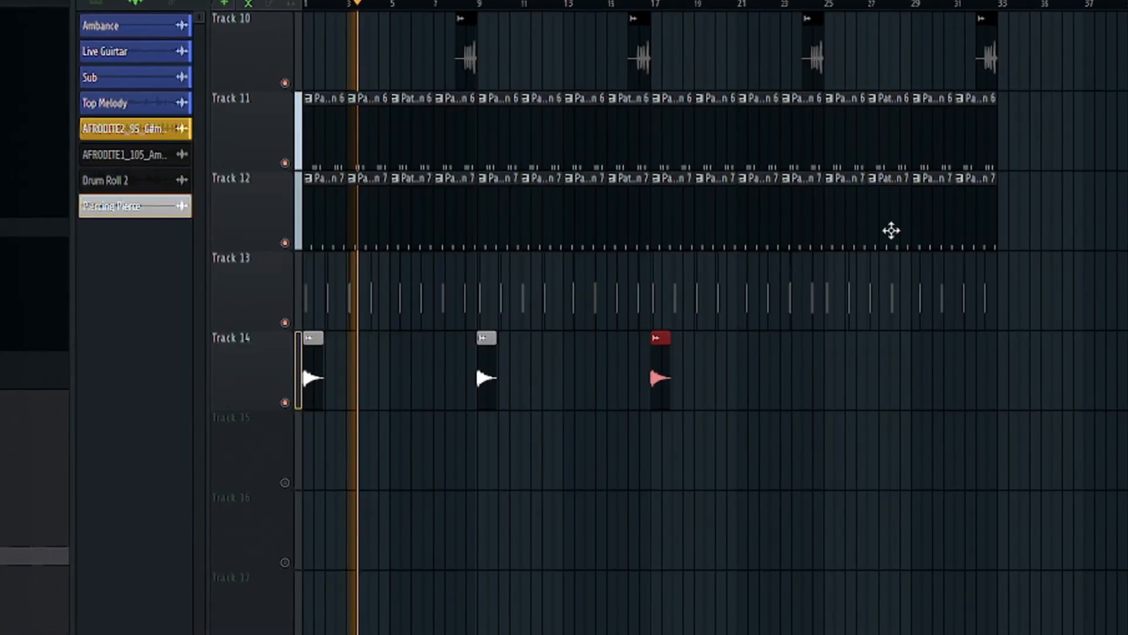
{"action": "left_click", "coordinate": [828, 350]}
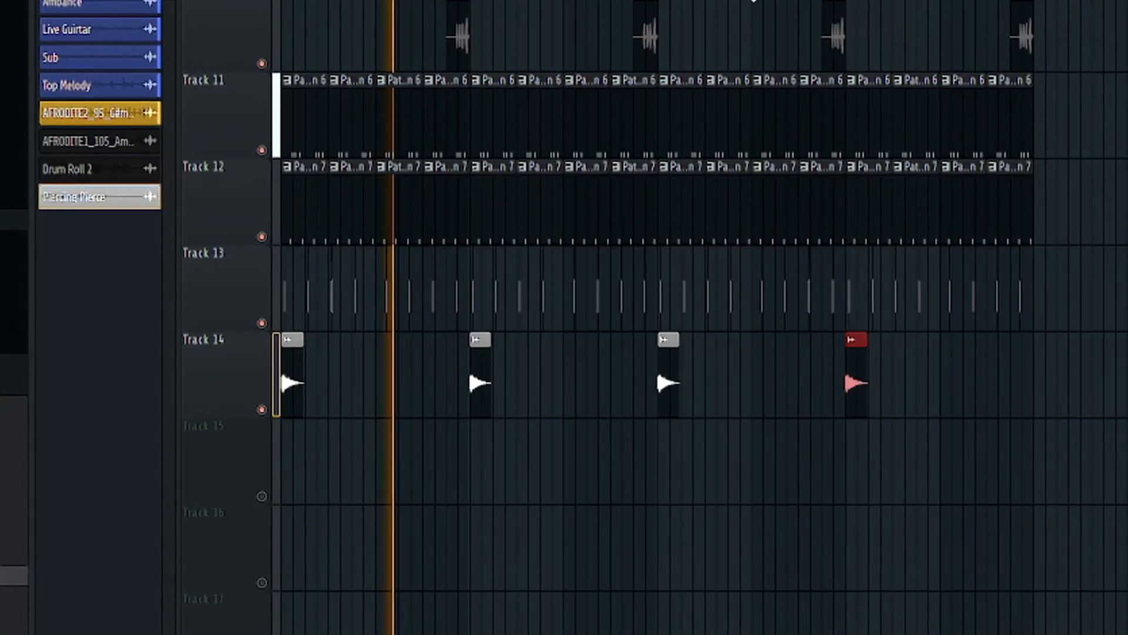
{"action": "scroll", "coordinate": [657, 368], "scroll_direction": "up", "scroll_amount": 5}
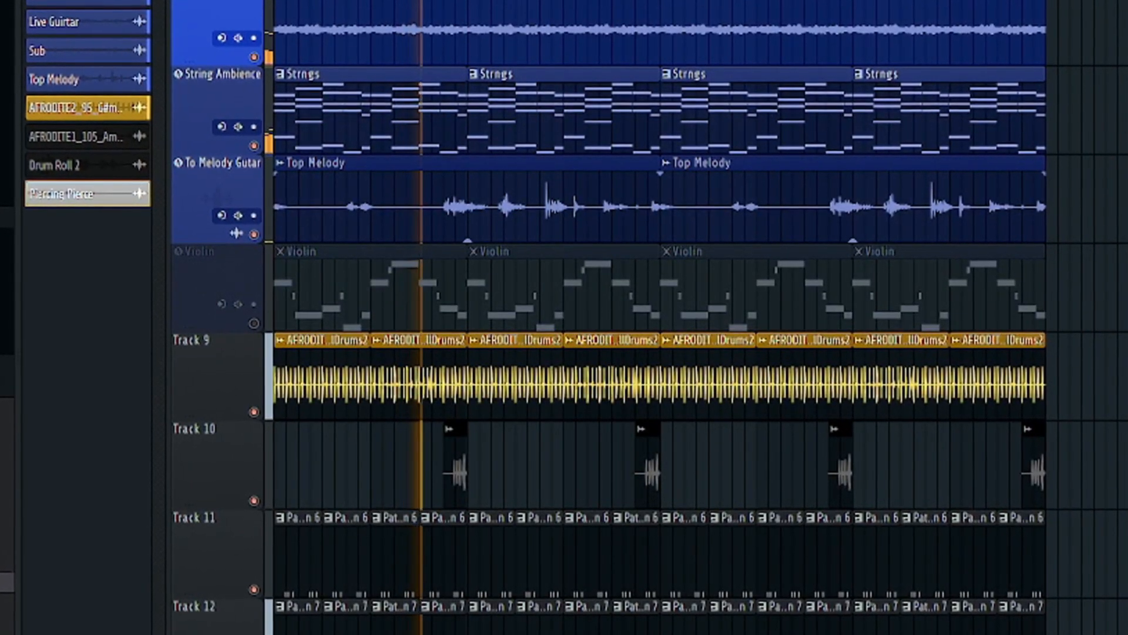
{"action": "scroll", "coordinate": [658, 353], "scroll_direction": "up", "scroll_amount": 4}
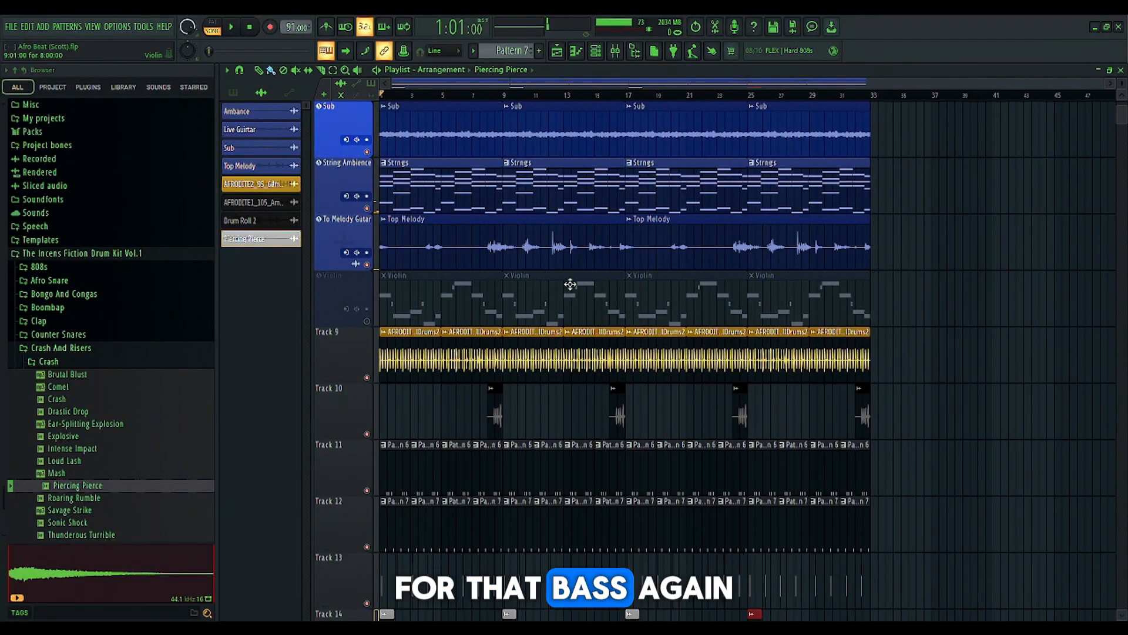
{"action": "left_click", "coordinate": [680, 57]}
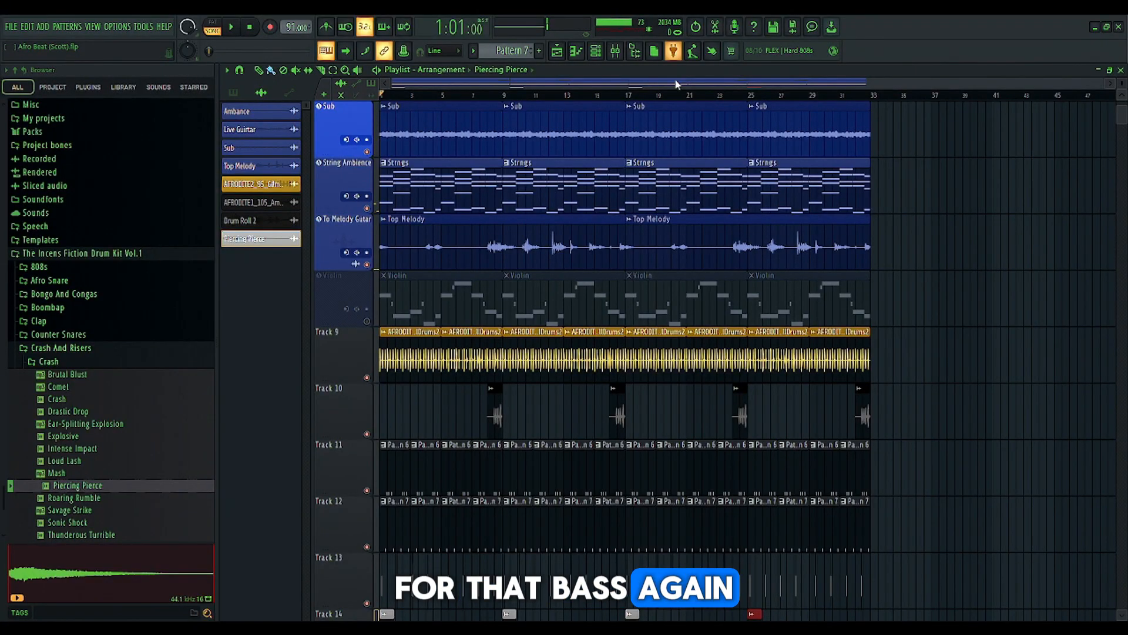
{"action": "scroll", "coordinate": [650, 227], "scroll_direction": "down", "scroll_amount": 5}
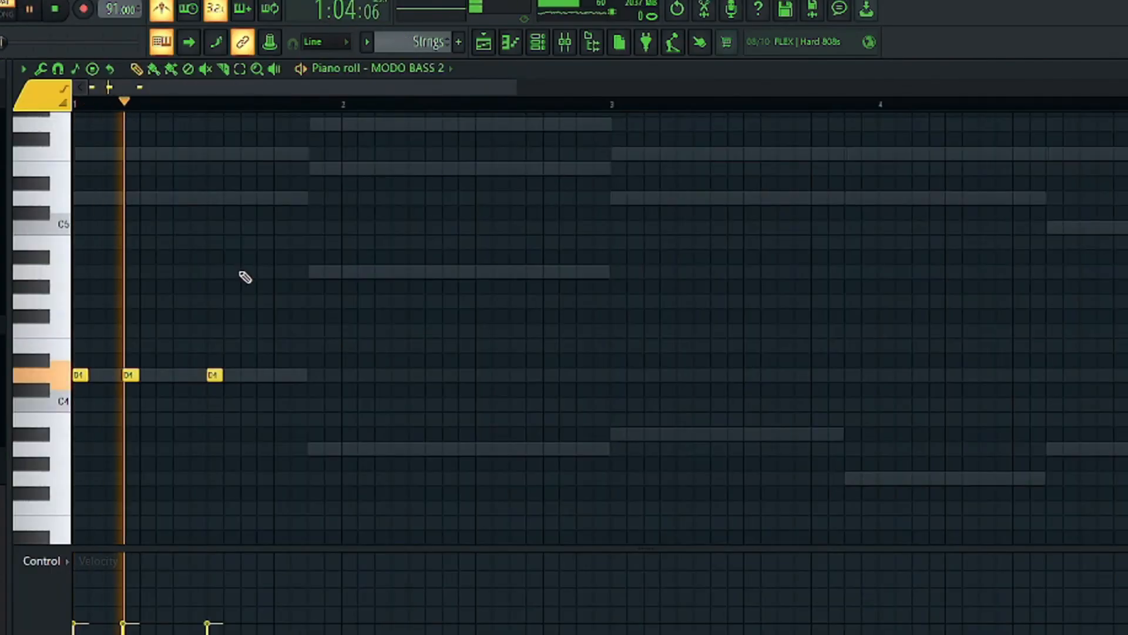
Add an A4 note in bar 1 of the MODO BASS 2 part, shifting it one step later and the third D4 note two steps later
{"action": "left_click", "coordinate": [242, 271]}
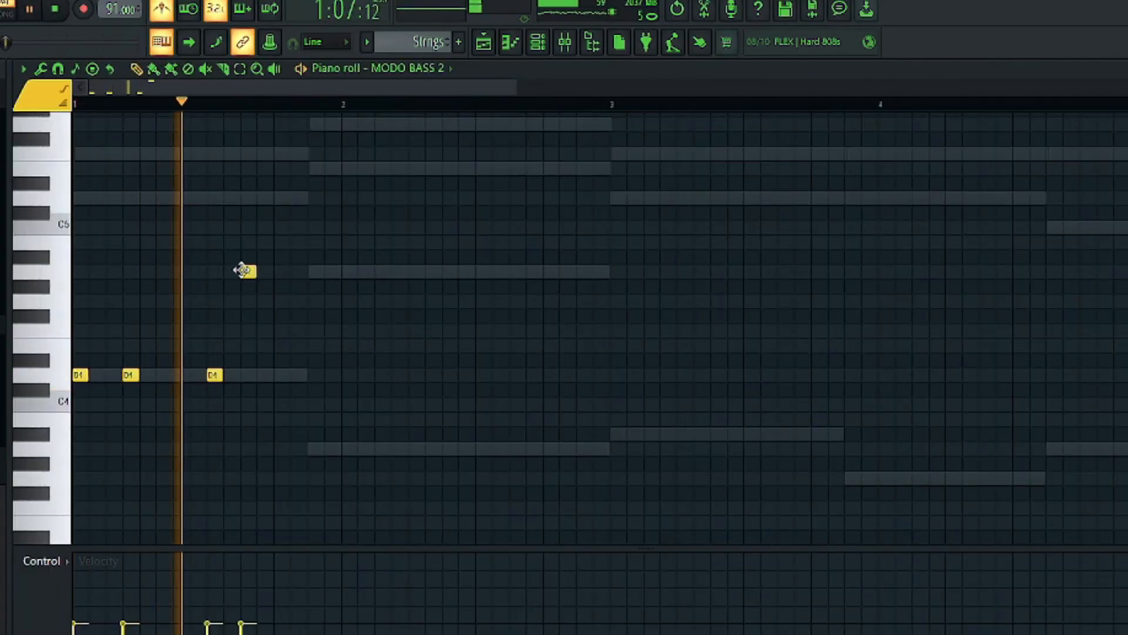
{"action": "left_click_drag", "start_coordinate": [214, 379], "coordinate": [231, 379]}
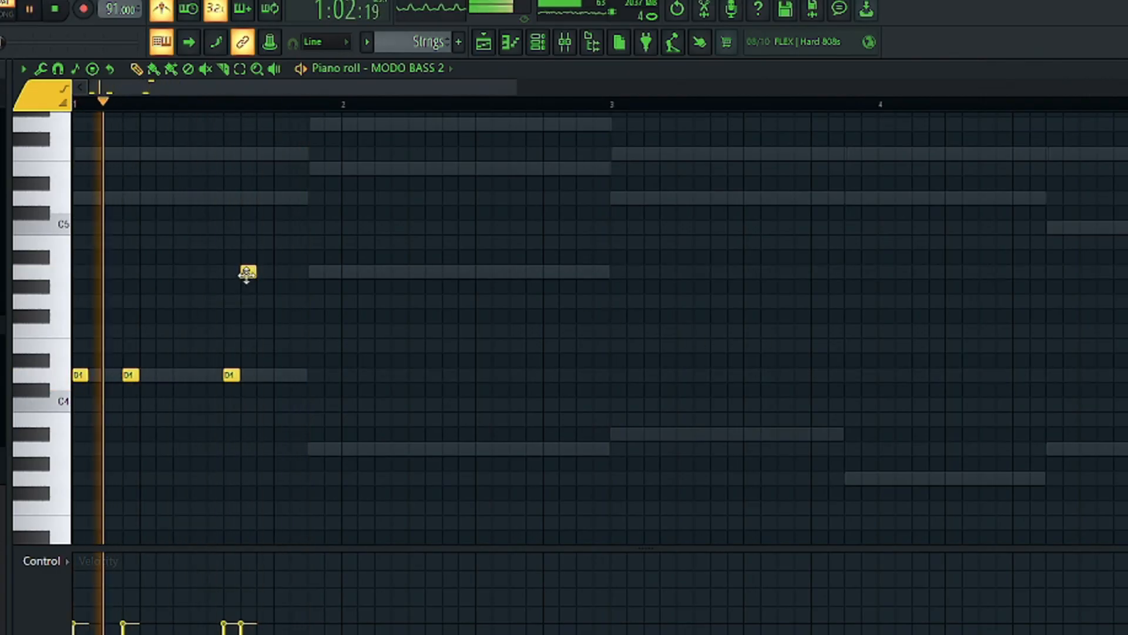
{"action": "left_click_drag", "start_coordinate": [246, 275], "coordinate": [262, 274]}
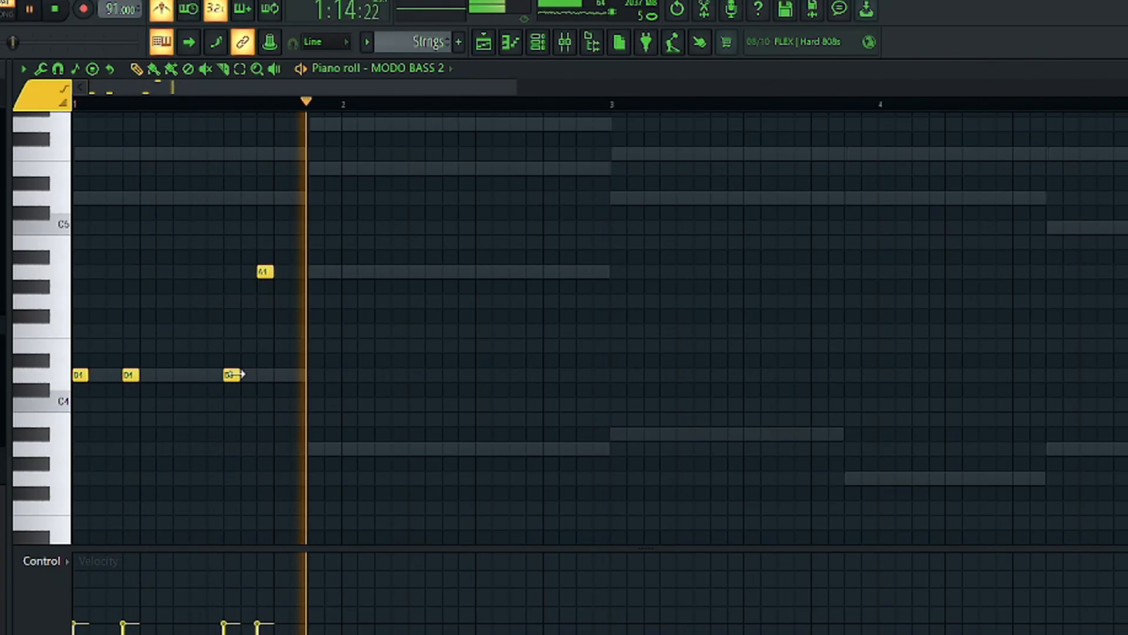
{"action": "left_click_drag", "start_coordinate": [231, 374], "coordinate": [247, 374]}
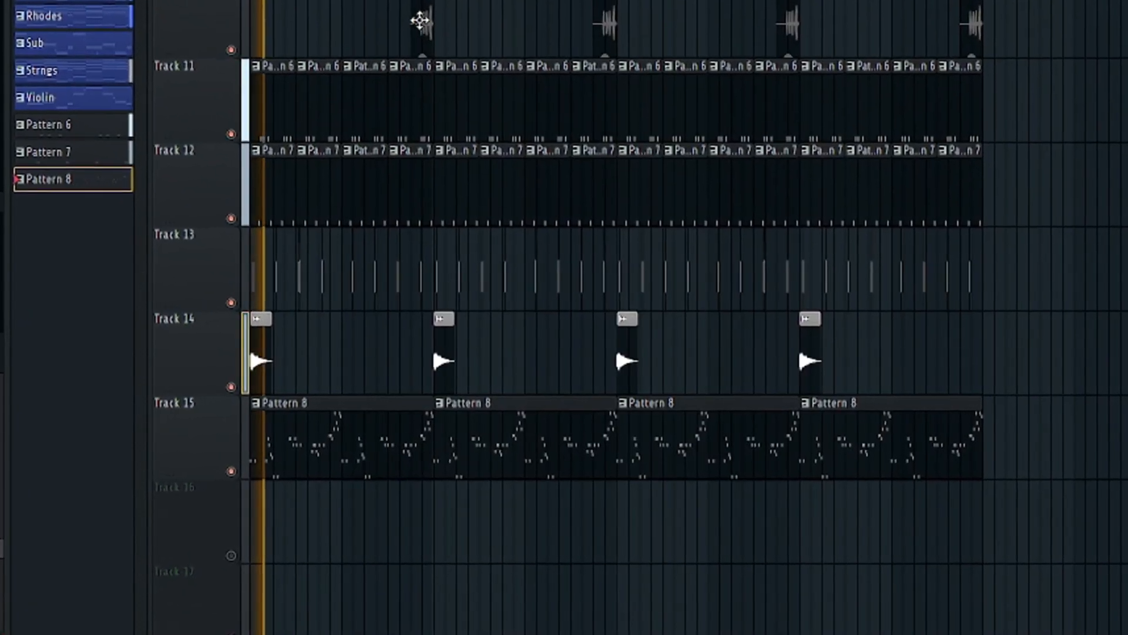
{"action": "scroll", "coordinate": [432, 6], "scroll_direction": "up", "scroll_amount": 3}
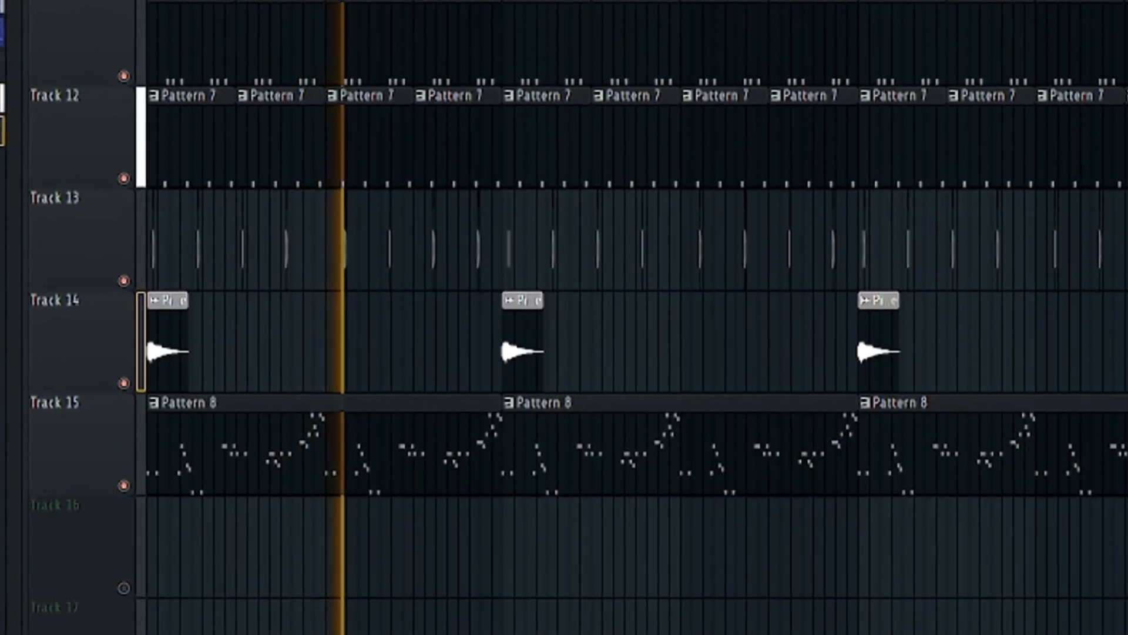
{"action": "scroll", "coordinate": [597, 270], "scroll_direction": "down", "scroll_amount": 3}
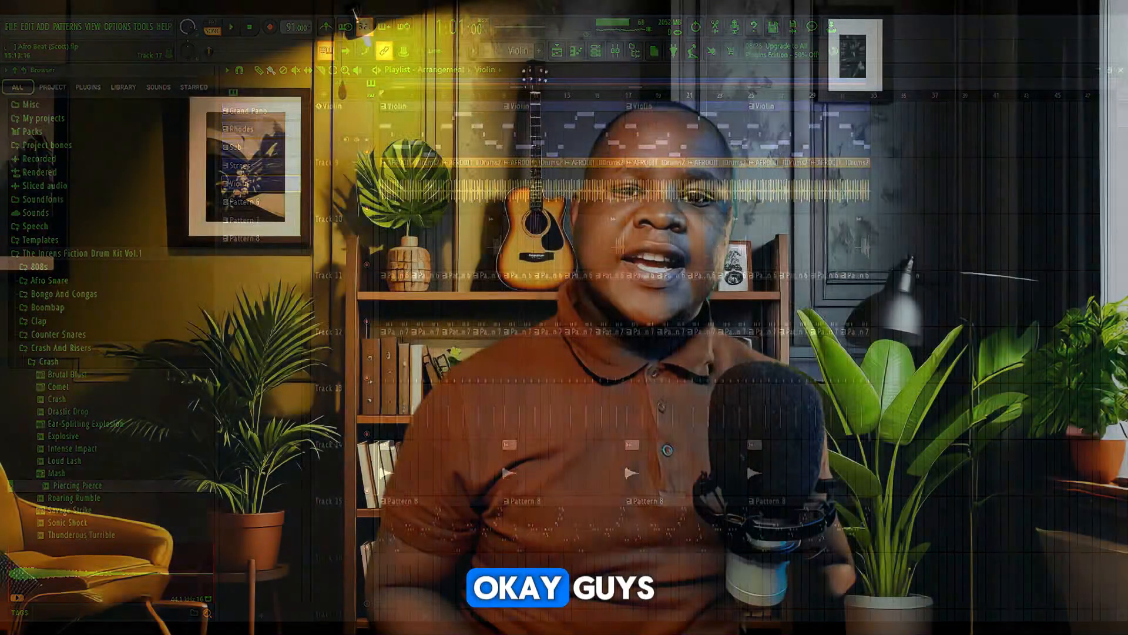